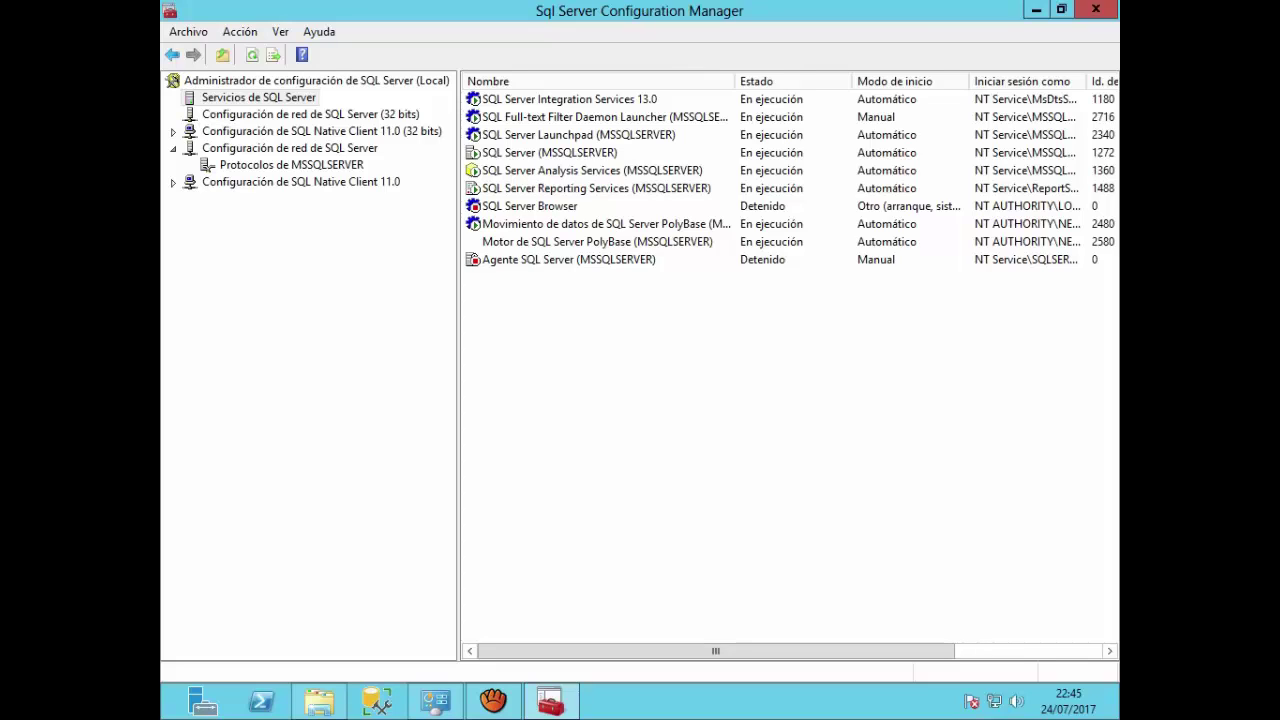
# Step: Restart the SQL Server (MSSQLSERVER) service so it runs again as process ID 2600
pyautogui.click(549, 152)
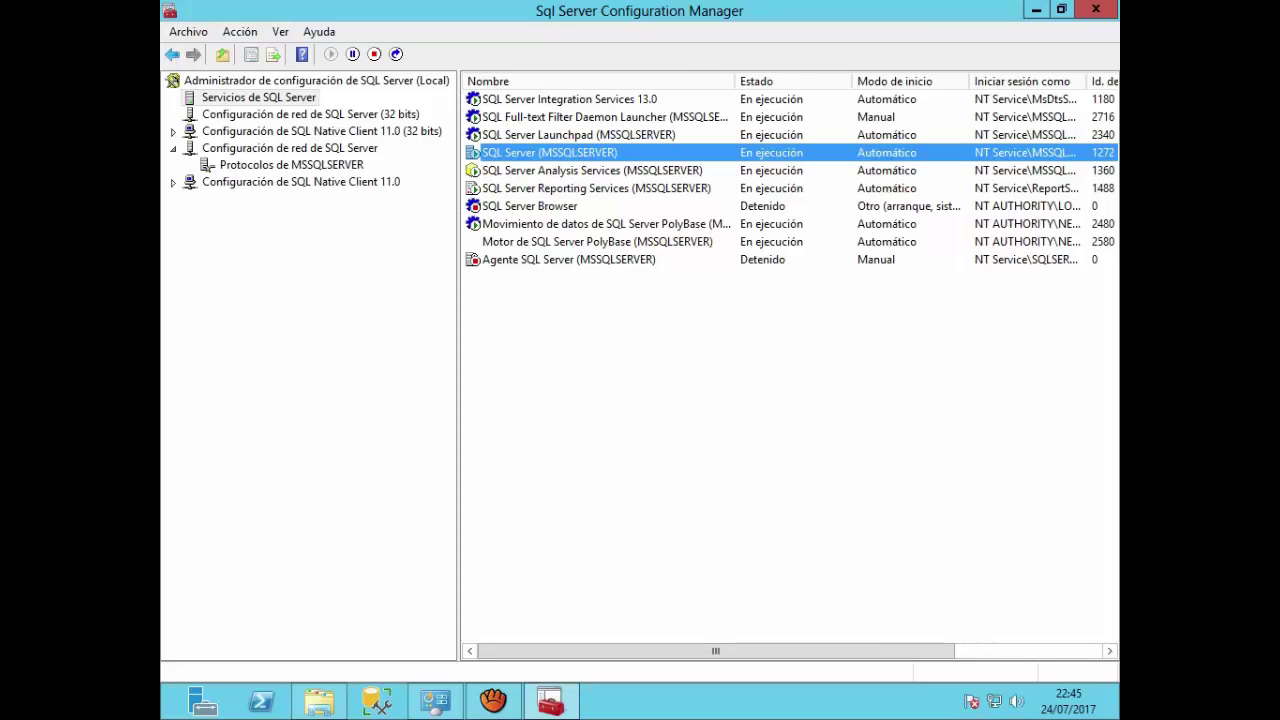
pyautogui.rightClick(507, 152)
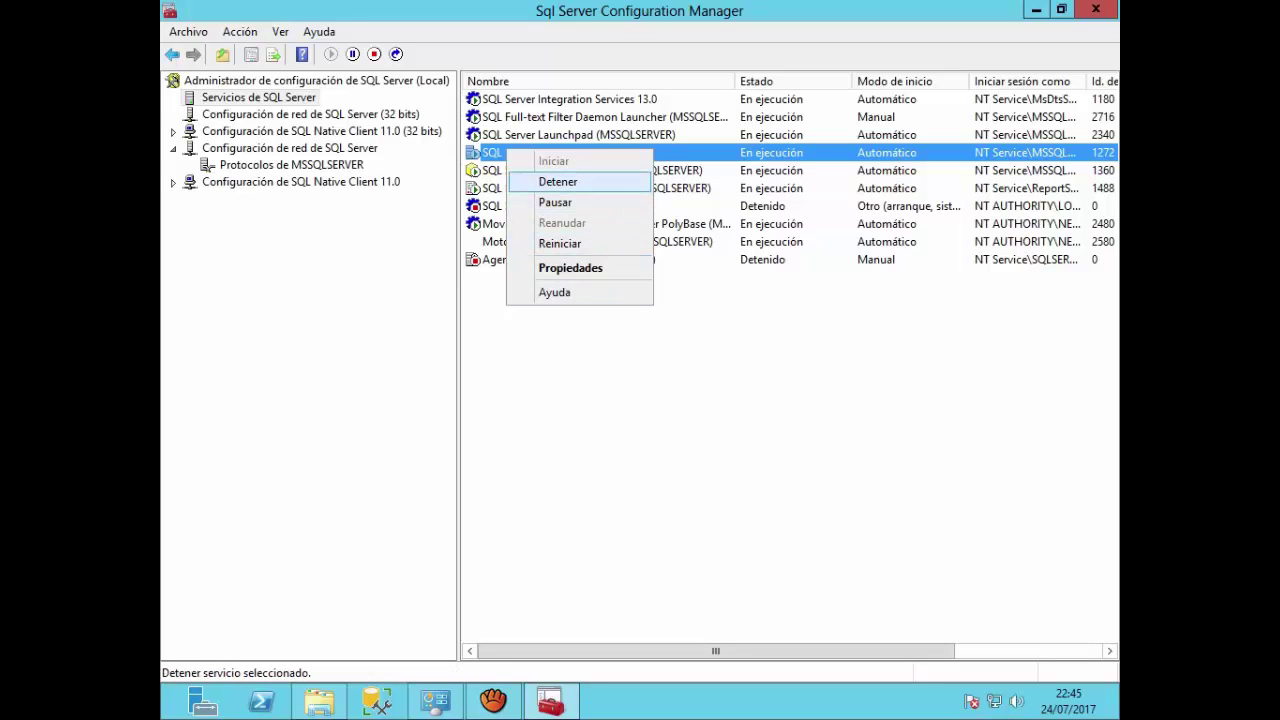
pyautogui.press('Escape')
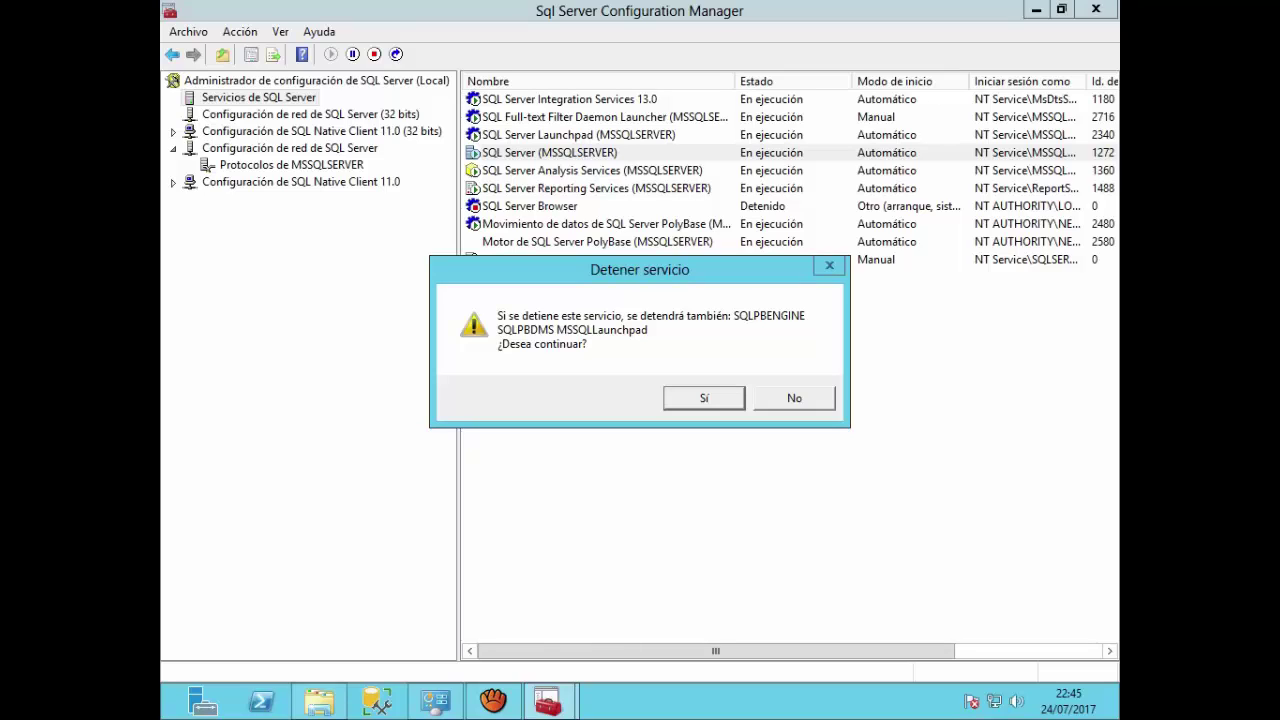
pyautogui.press('Return')
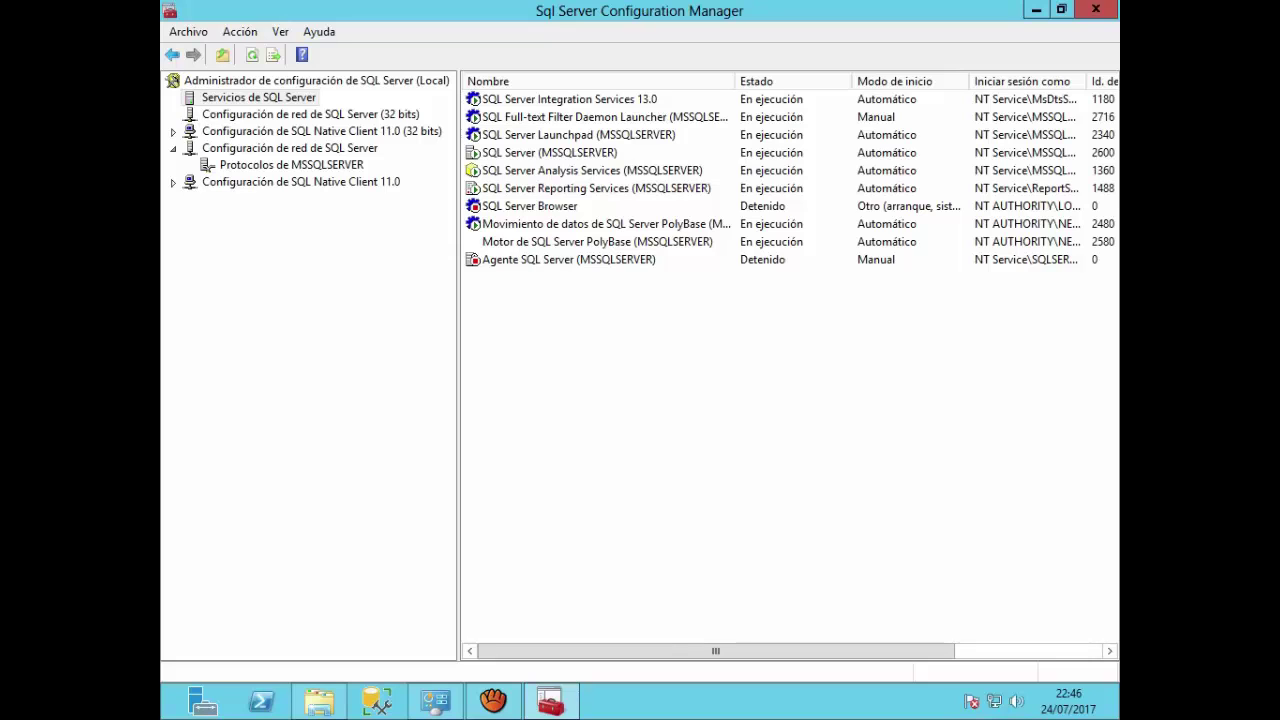
pyautogui.rightClick(517, 170)
pyautogui.rightClick(525, 151)
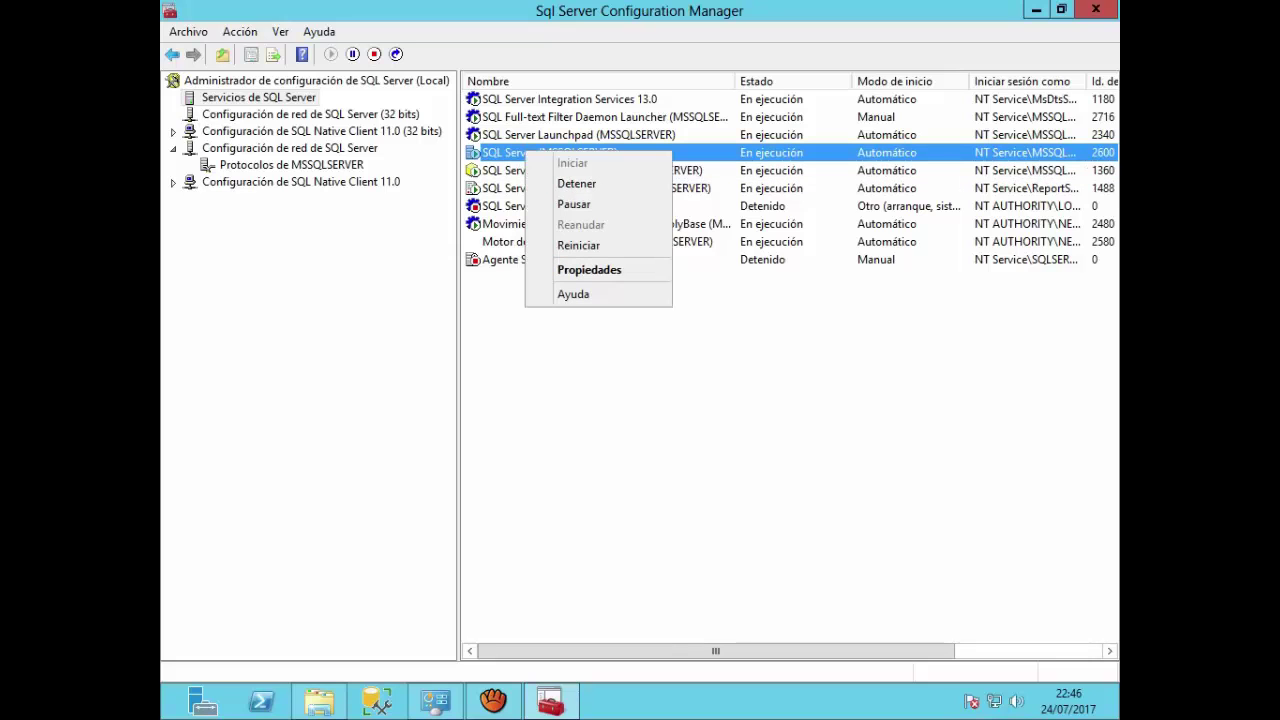
pyautogui.click(590, 269)
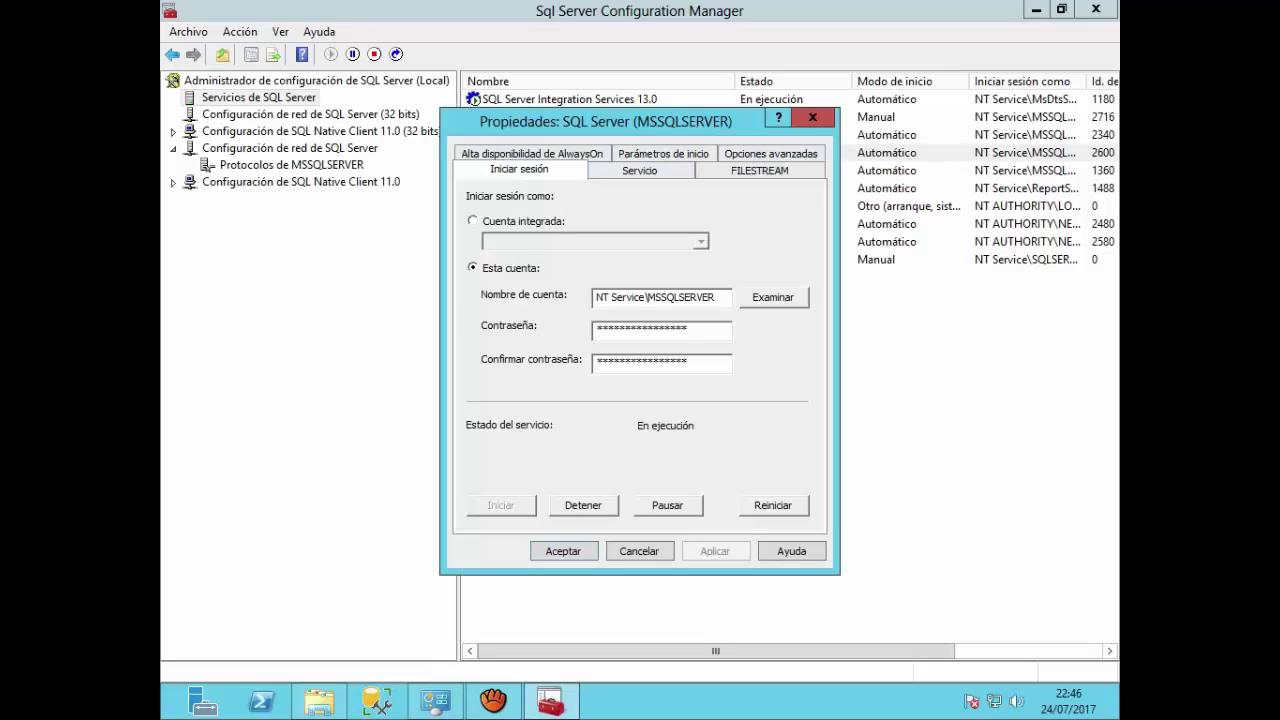
pyautogui.click(640, 170)
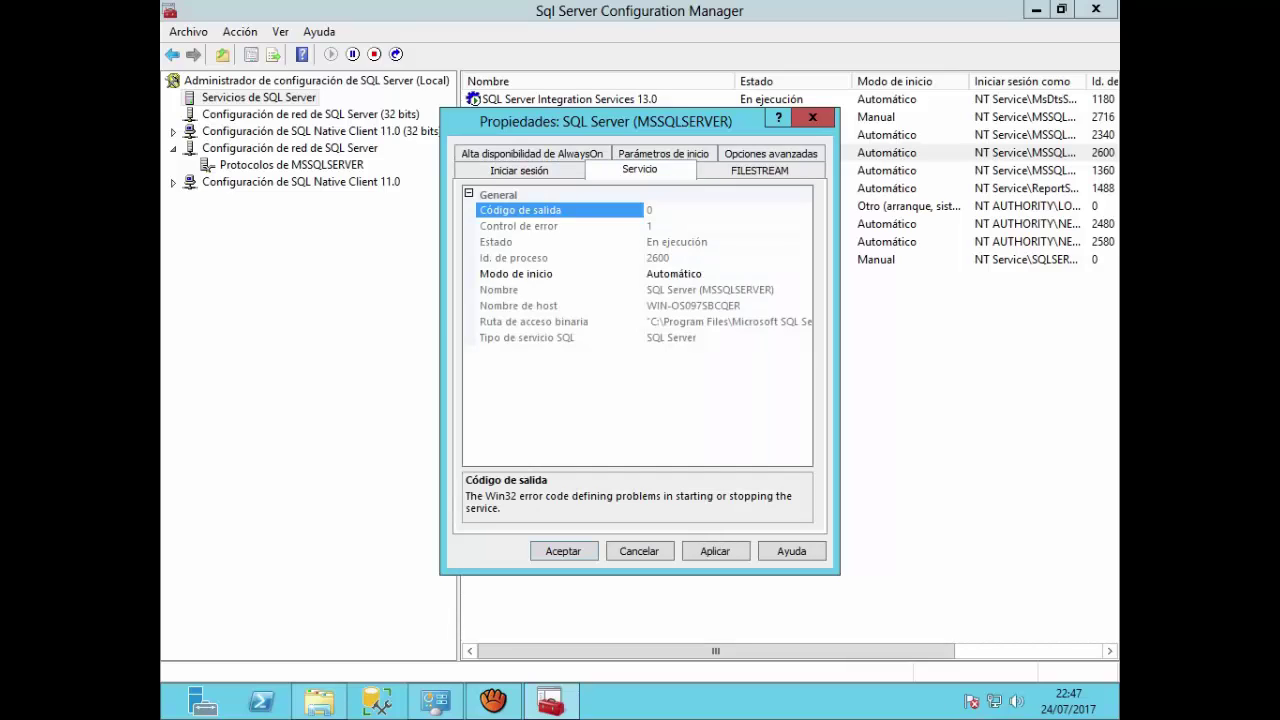
pyautogui.click(700, 274)
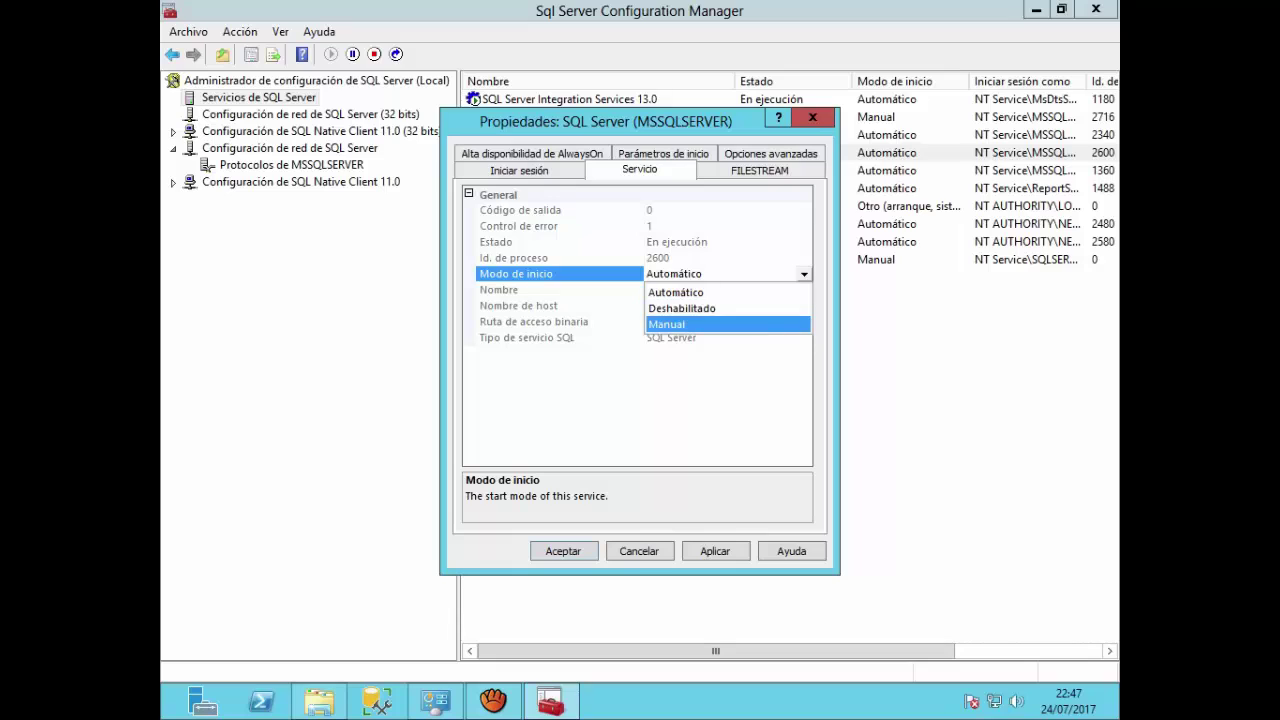
pyautogui.click(700, 292)
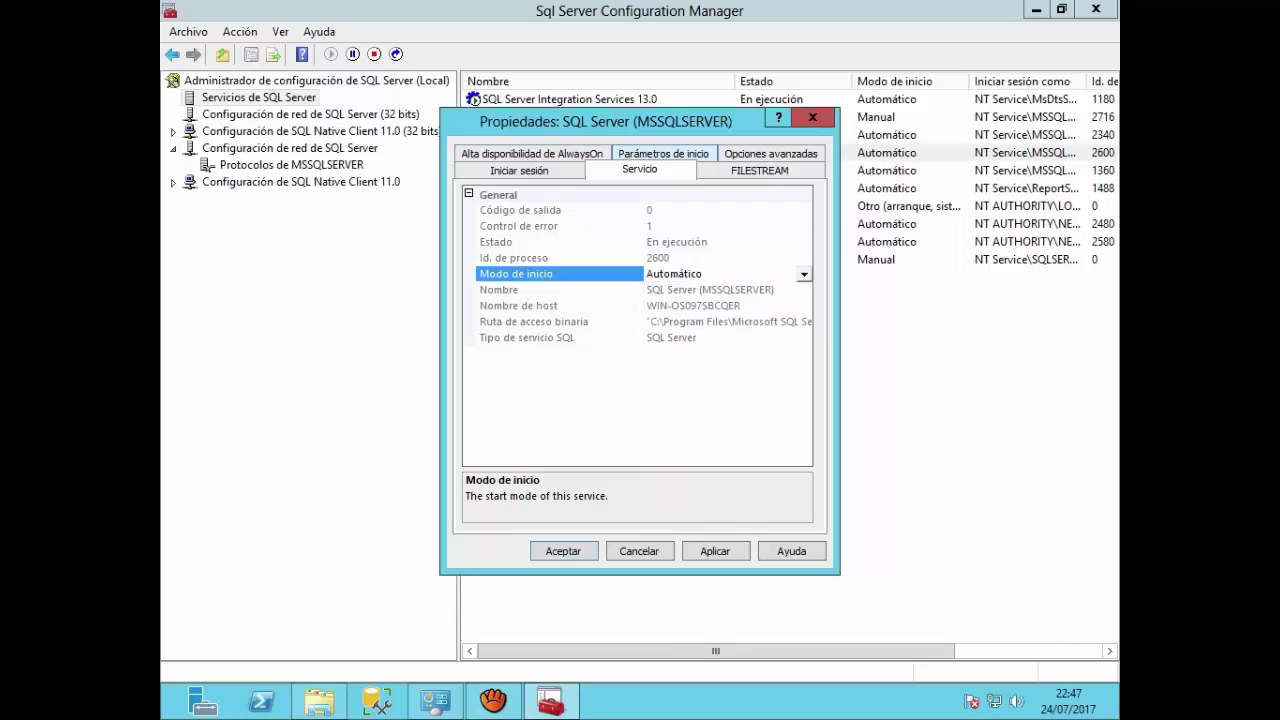
pyautogui.click(760, 170)
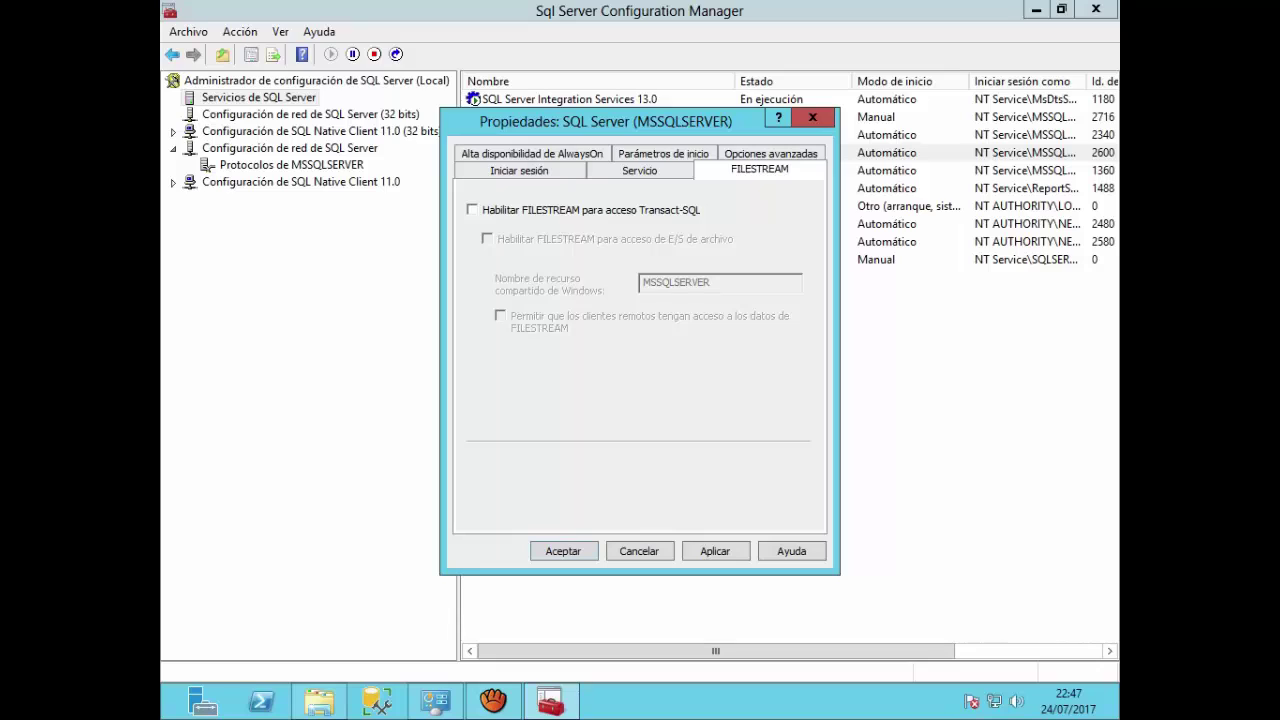
pyautogui.click(519, 170)
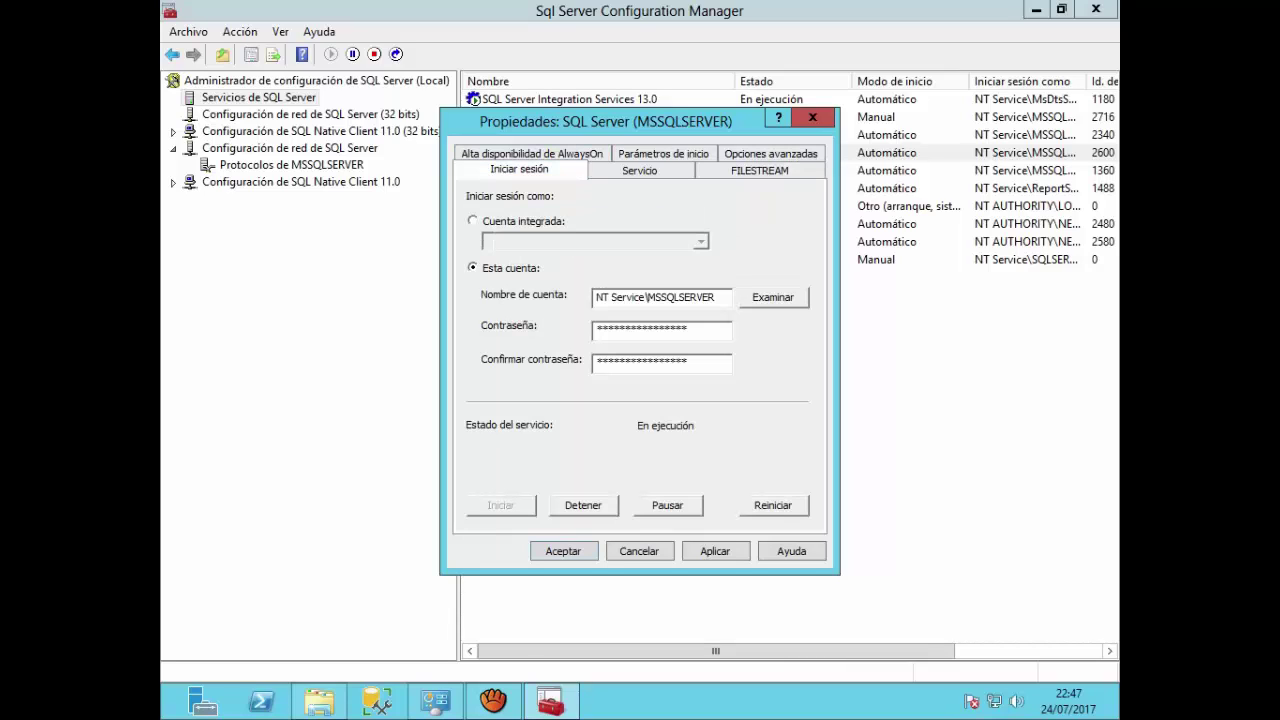
pyautogui.click(532, 154)
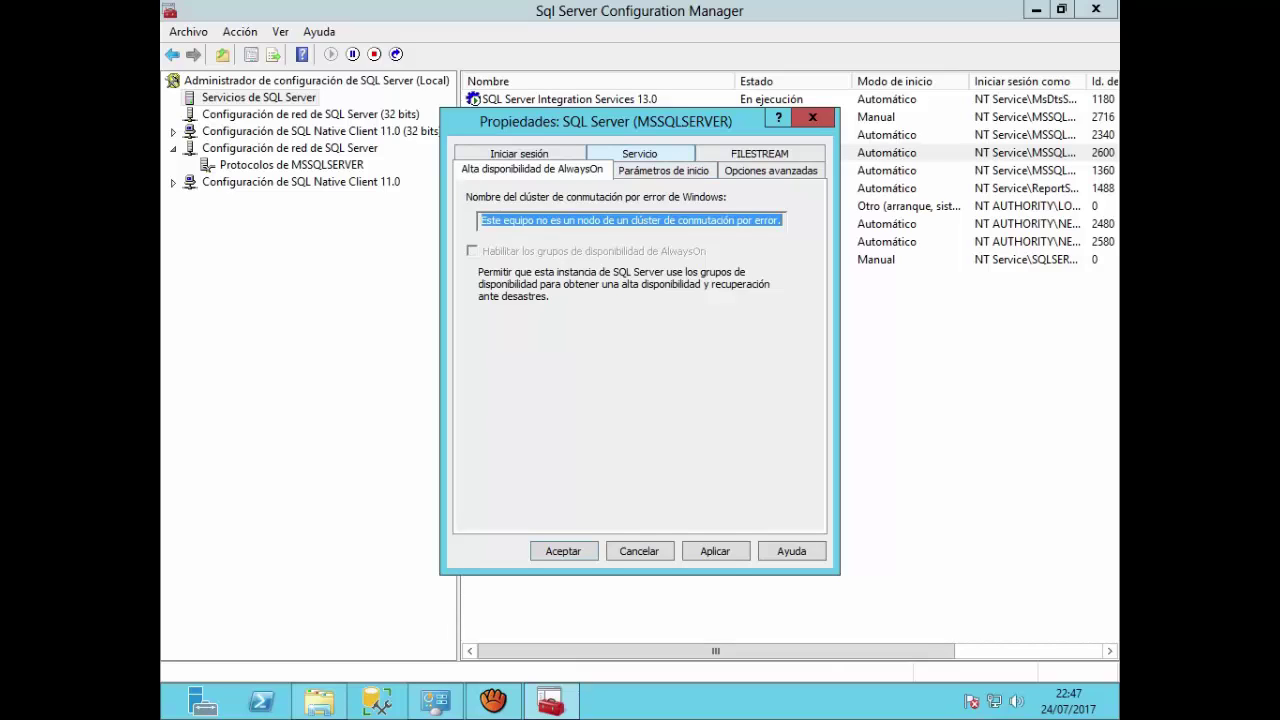
pyautogui.click(639, 153)
pyautogui.click(663, 153)
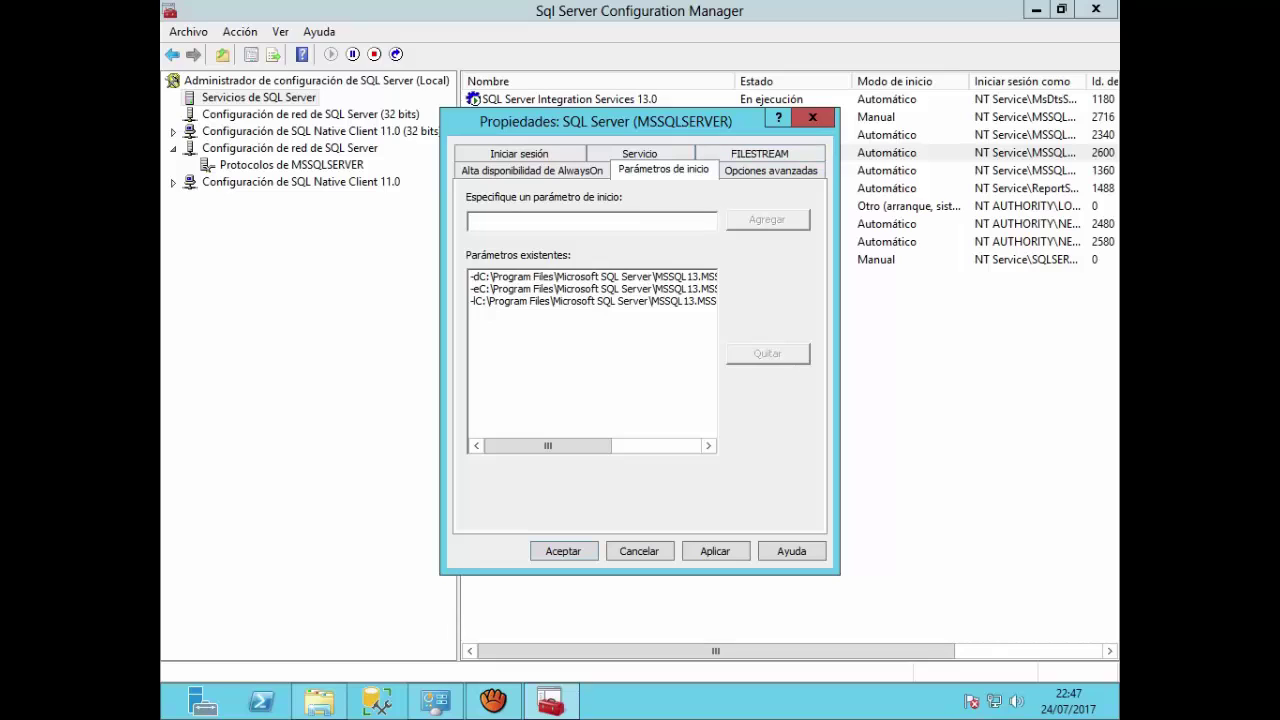
pyautogui.click(770, 169)
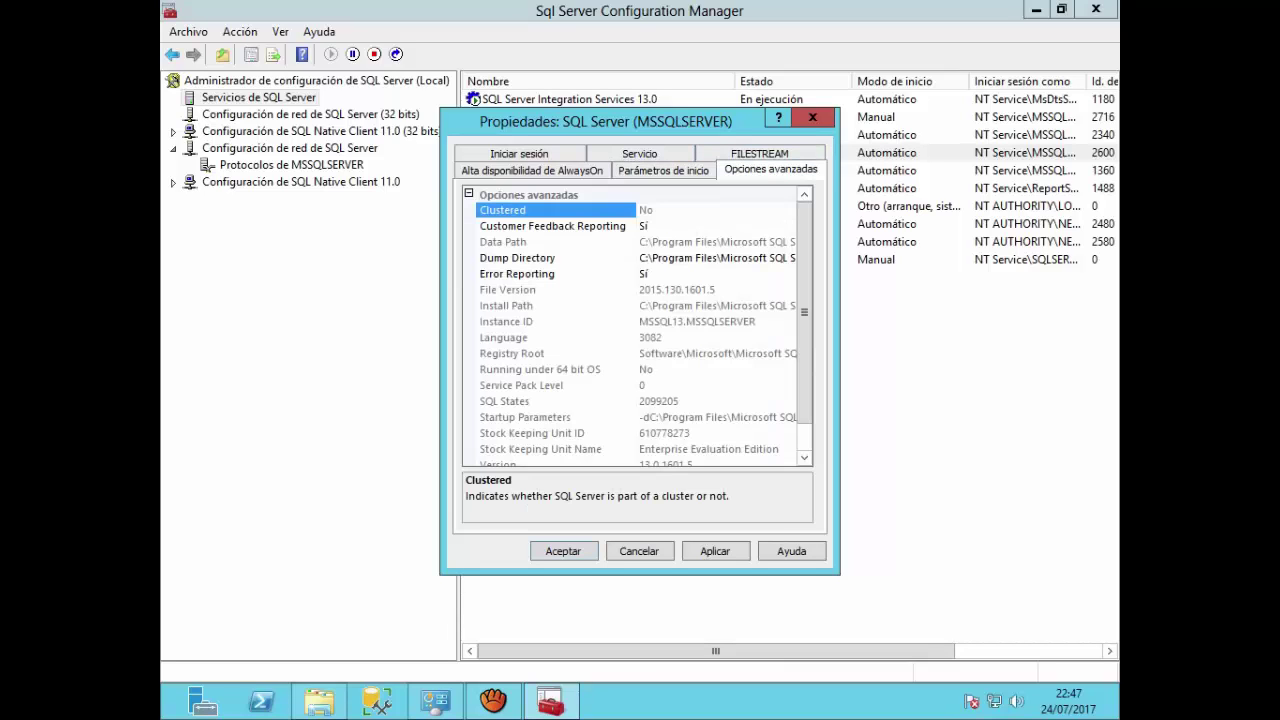
pyautogui.scroll(-1, 638, 327)
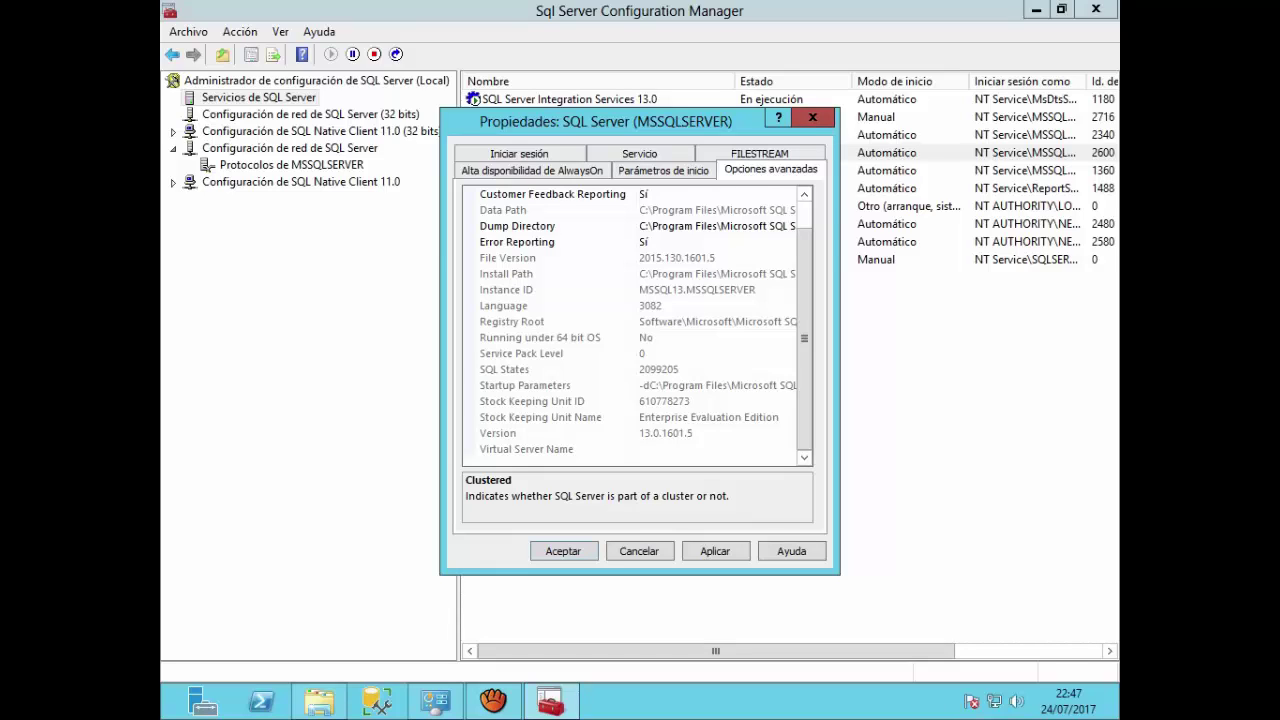
pyautogui.click(812, 117)
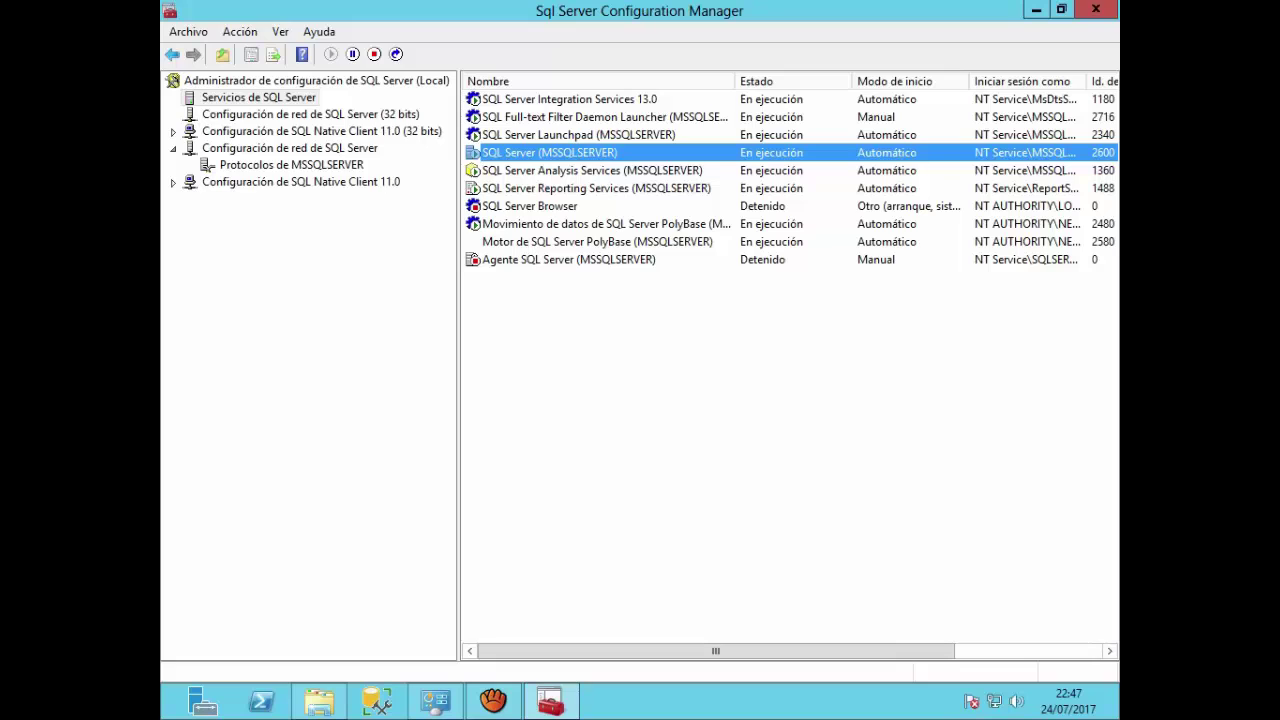
# Step: List the 32-bit SQL Native Client 11.0 client protocols: Shared Memory, TCP/IP and Named Pipes
pyautogui.rightClick(274, 97)
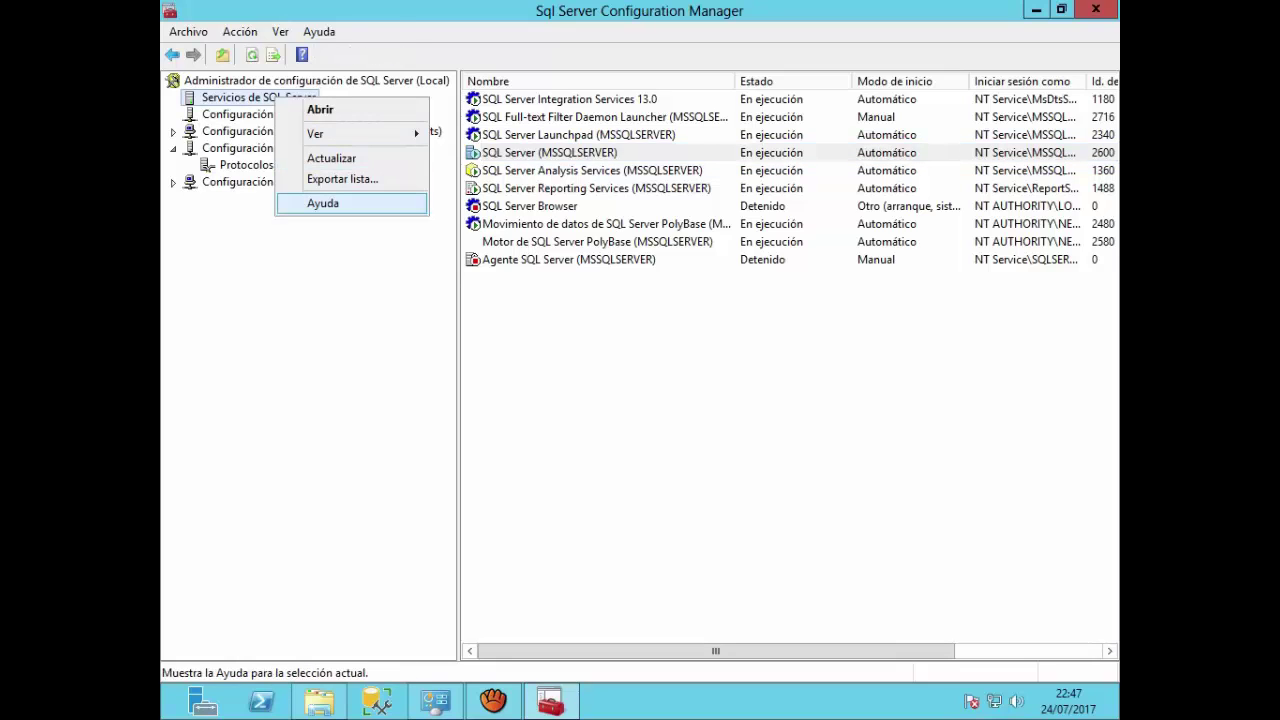
pyautogui.moveTo(360, 134)
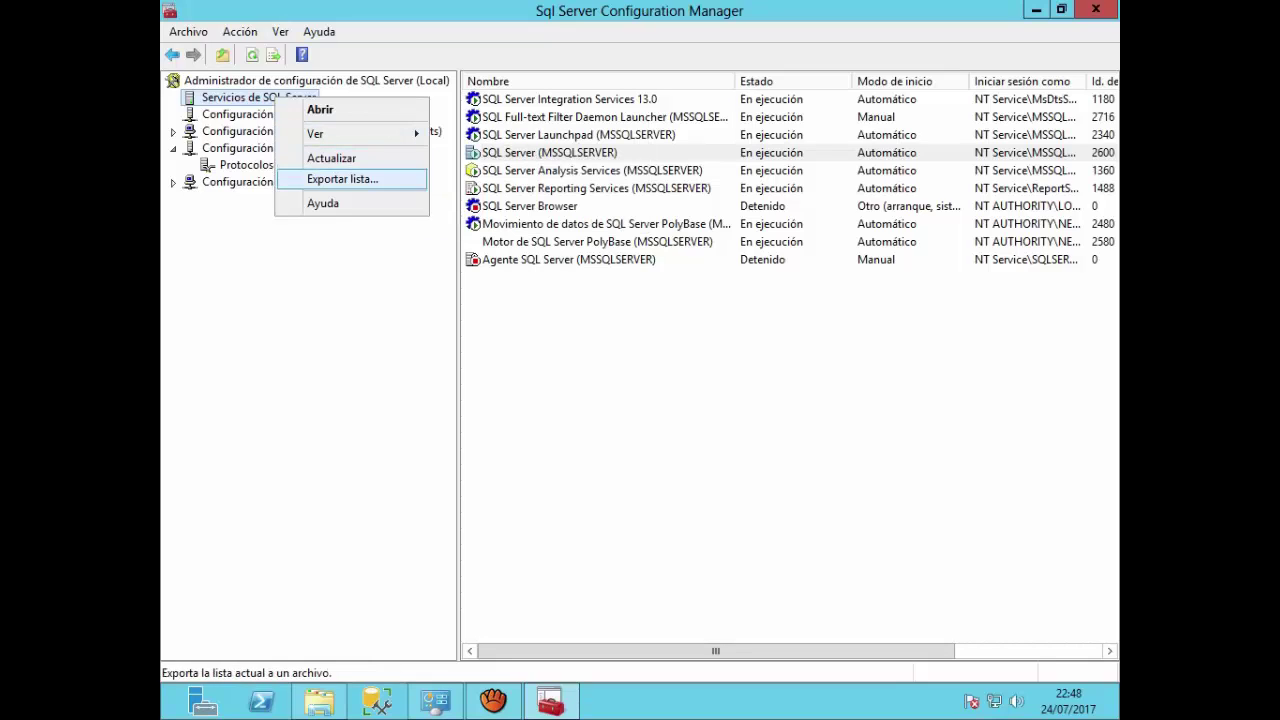
pyautogui.click(345, 280)
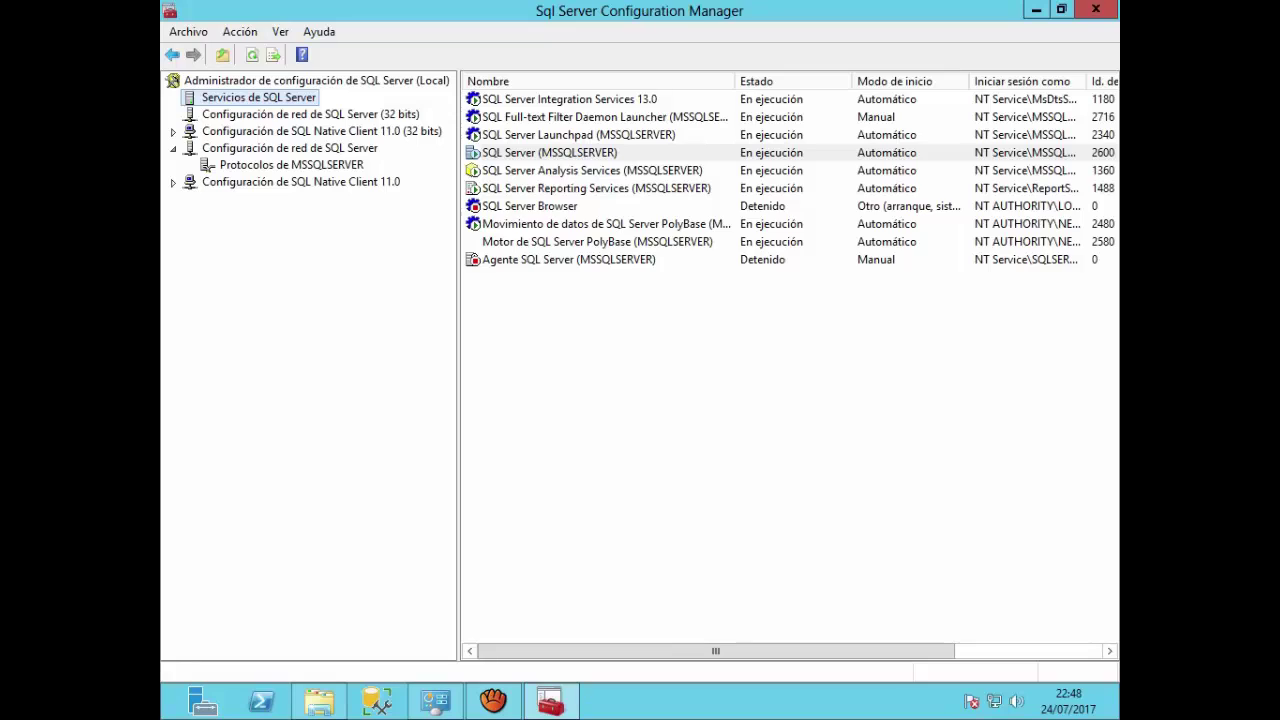
pyautogui.click(321, 131)
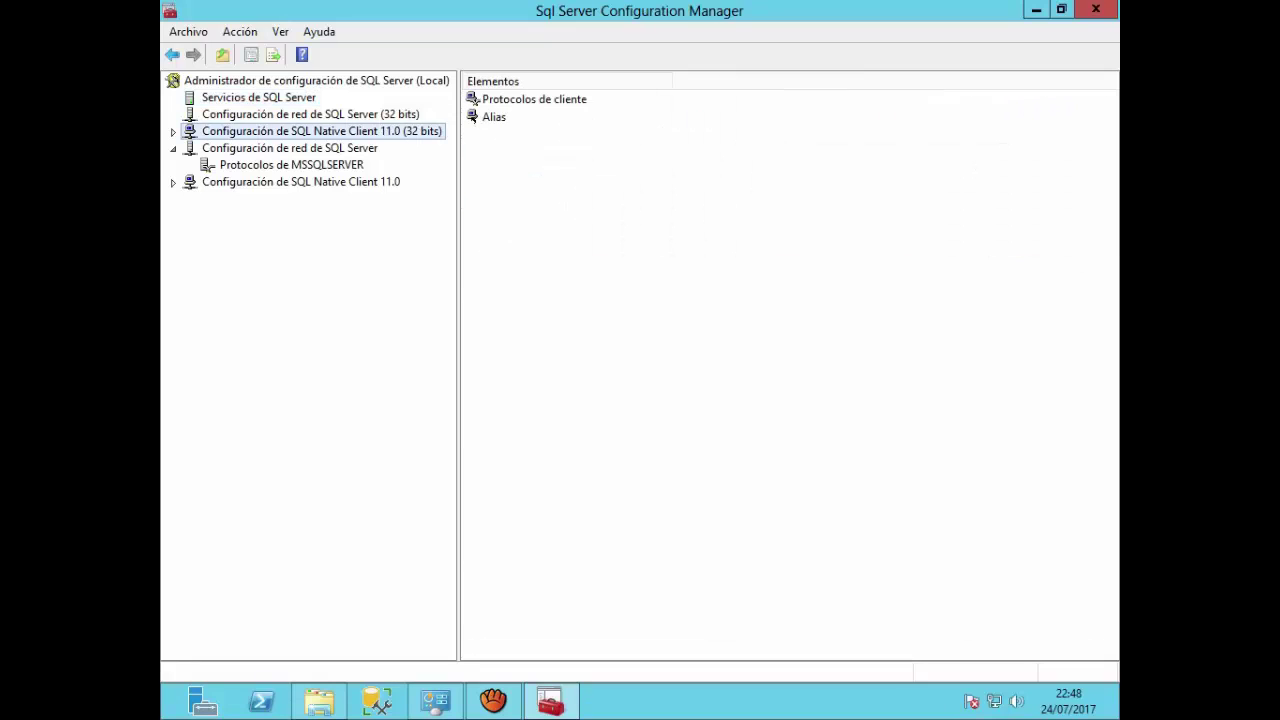
pyautogui.doubleClick(520, 99)
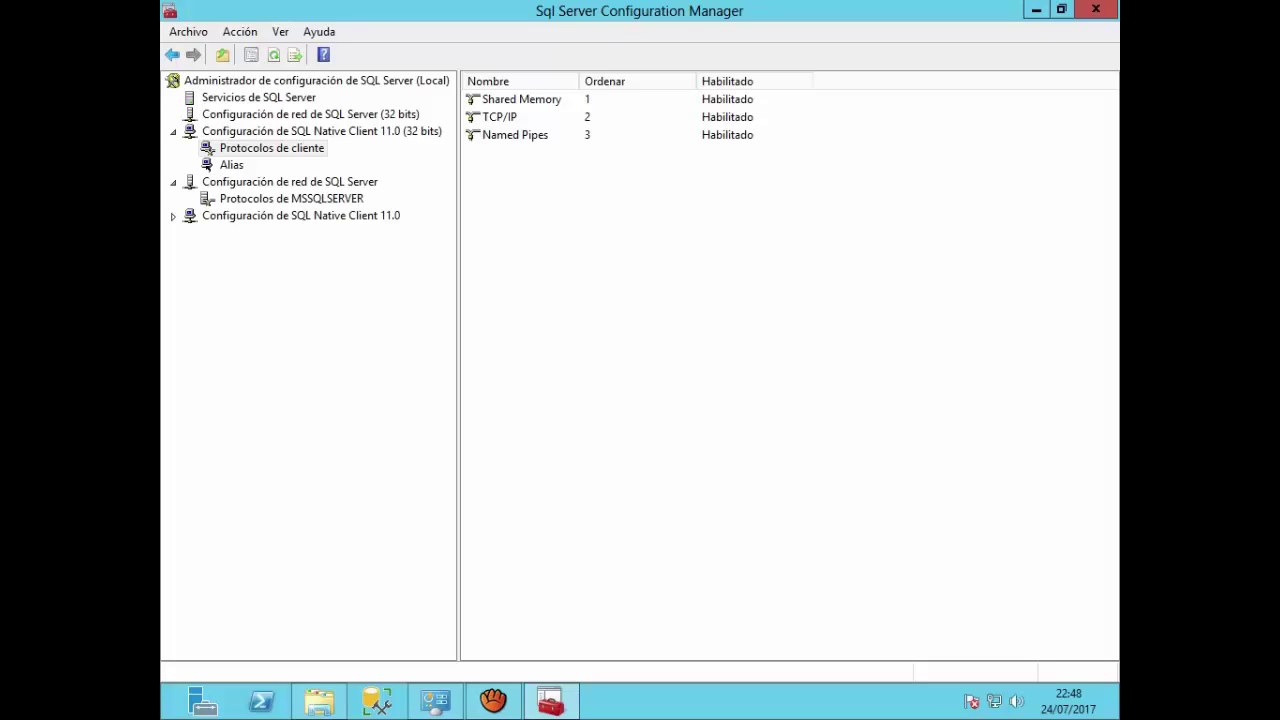
# Step: Review the 32-bit Shared Memory and TCP/IP properties, leaving default port 1433 unchanged
pyautogui.click(521, 99)
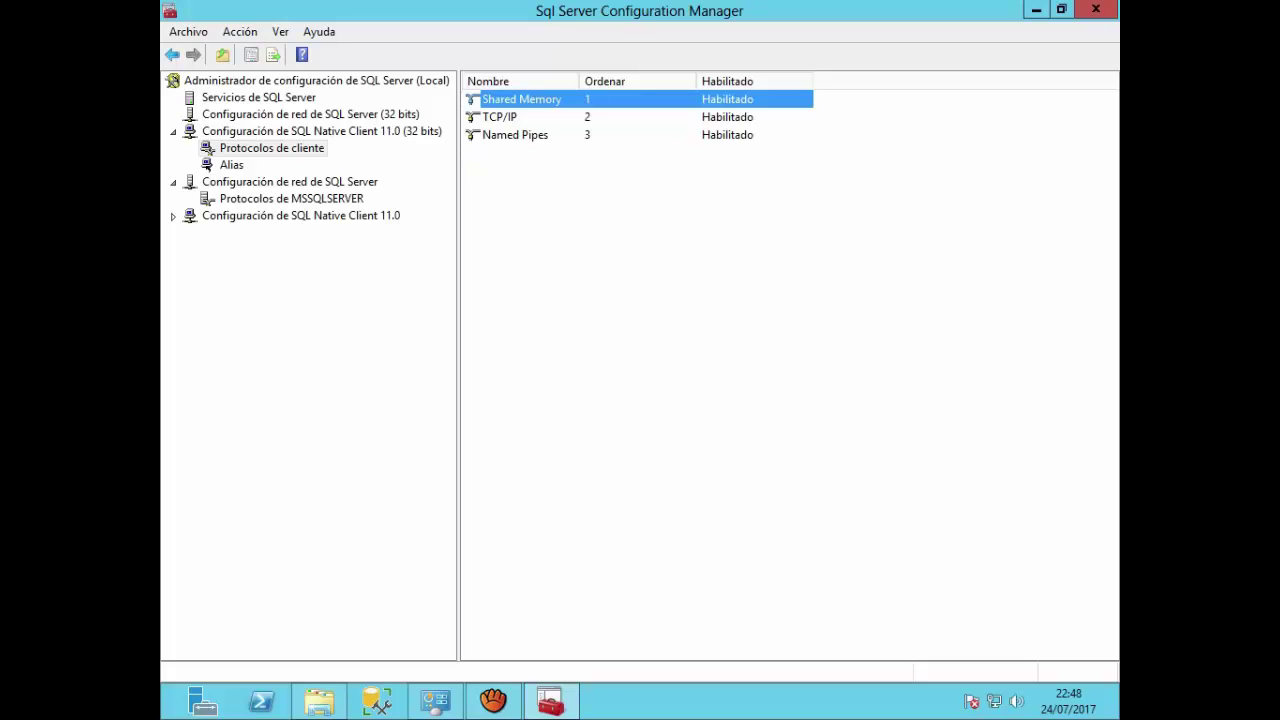
pyautogui.rightClick(540, 100)
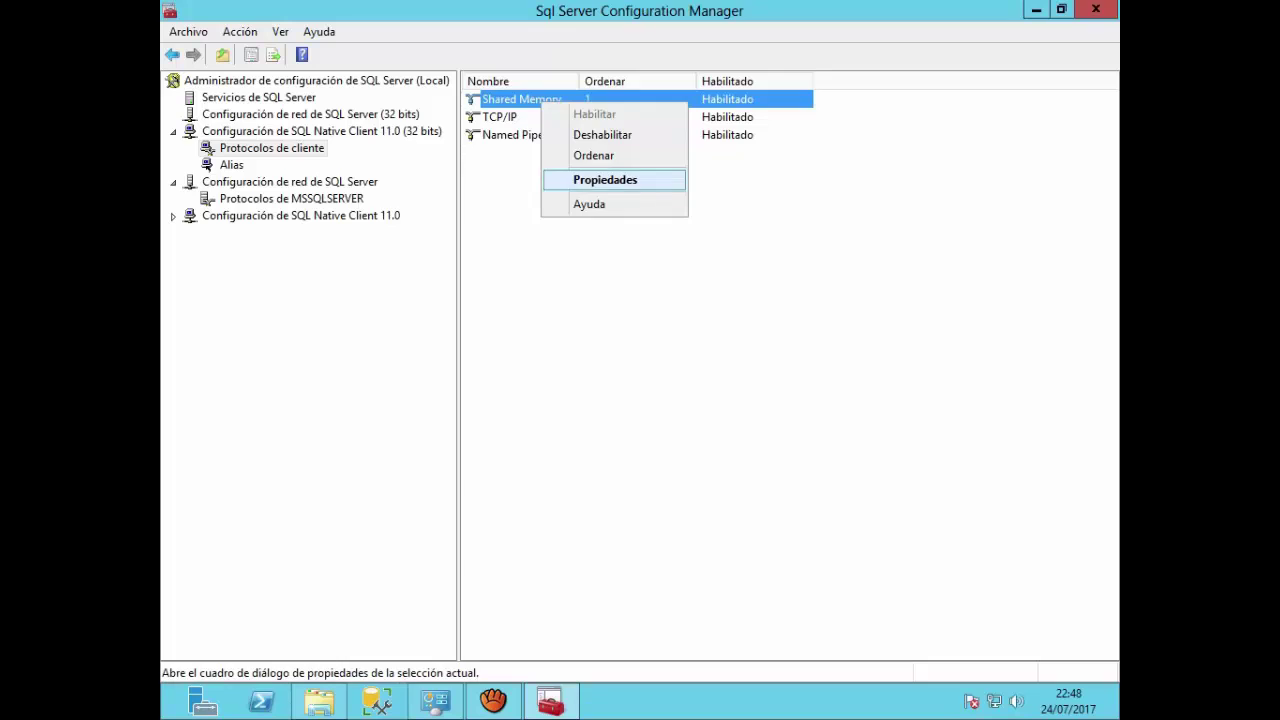
pyautogui.click(586, 177)
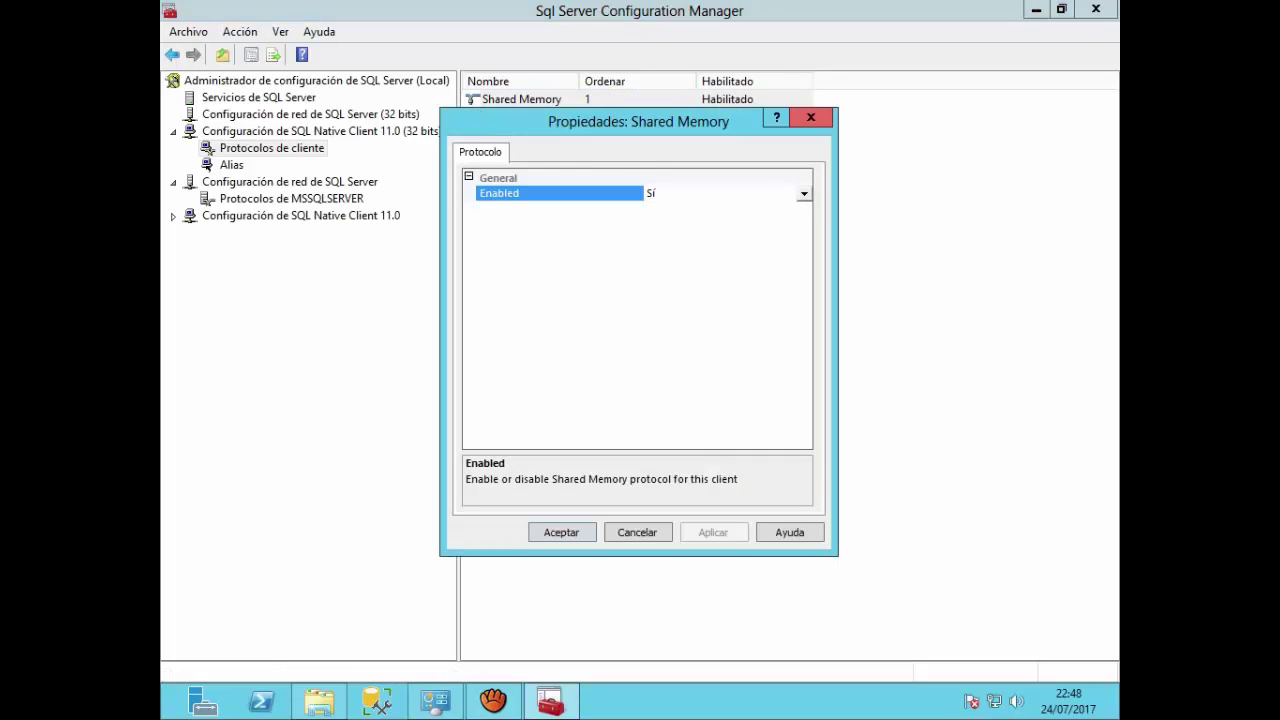
pyautogui.click(811, 117)
pyautogui.rightClick(508, 117)
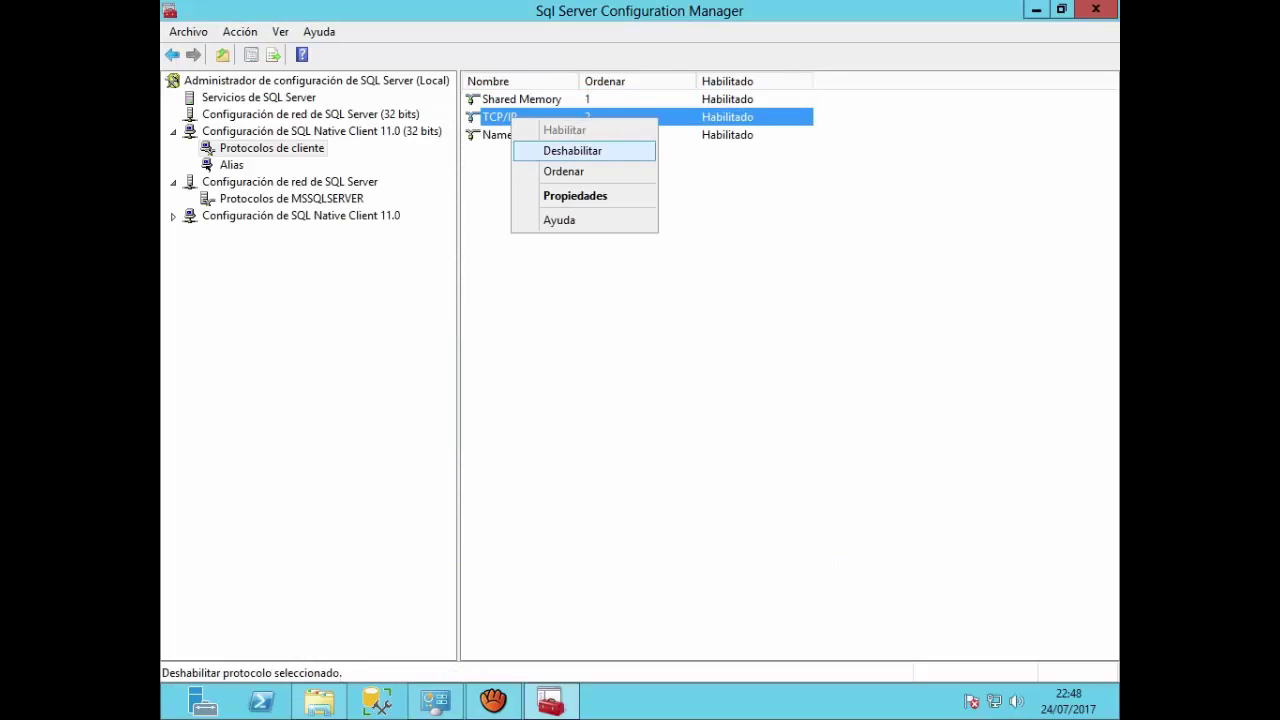
pyautogui.click(560, 194)
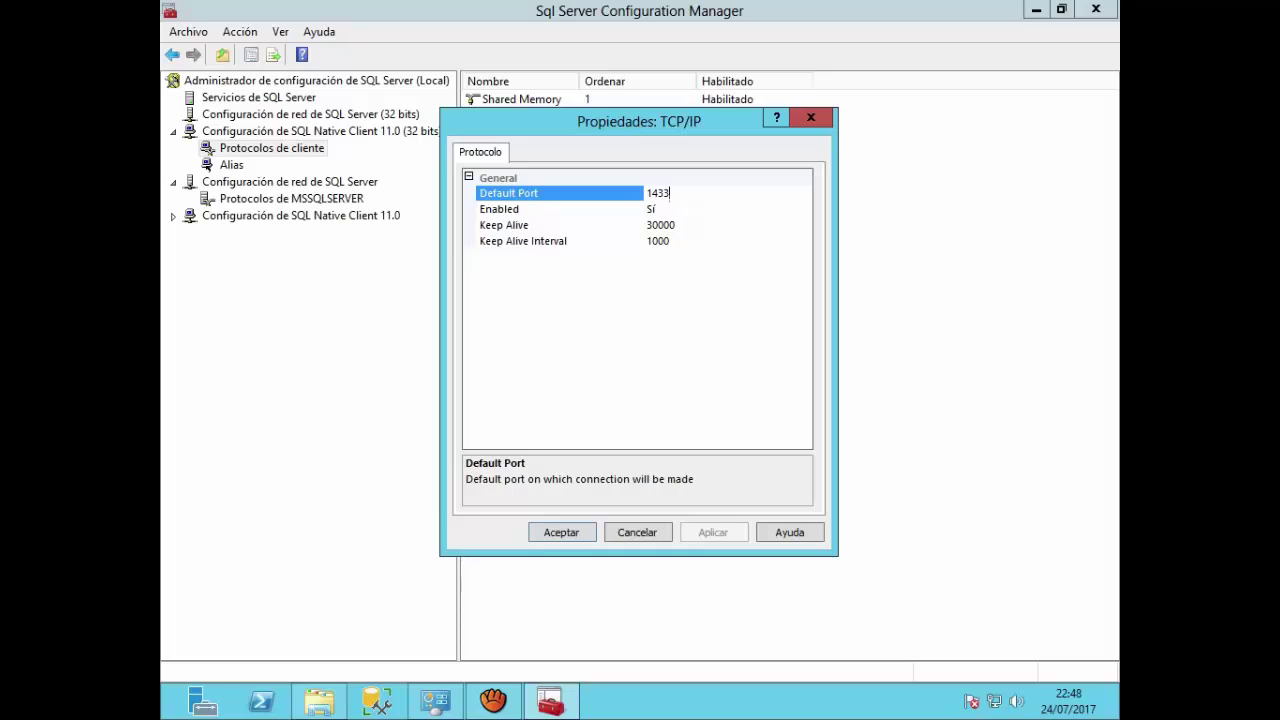
pyautogui.moveTo(670, 193); pyautogui.dragTo(646, 193)
pyautogui.click(811, 117)
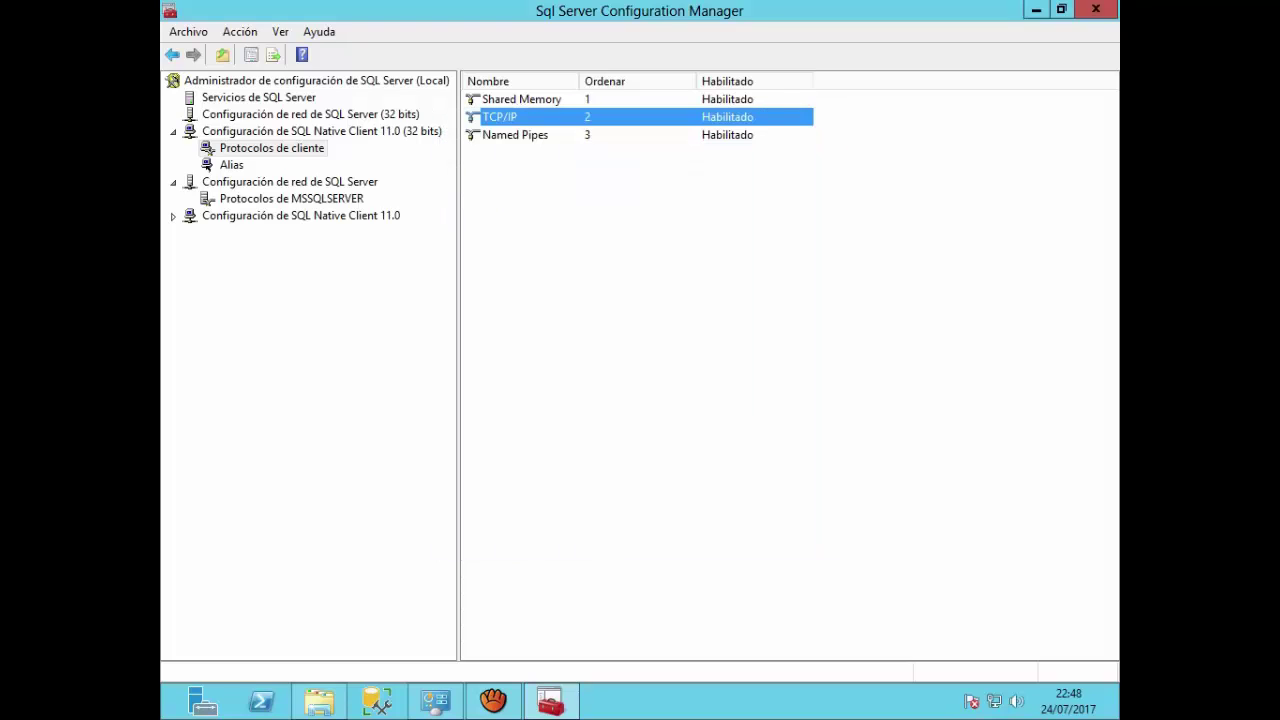
# Step: Review the 32-bit Named Pipes protocol properties without making changes
pyautogui.click(515, 135)
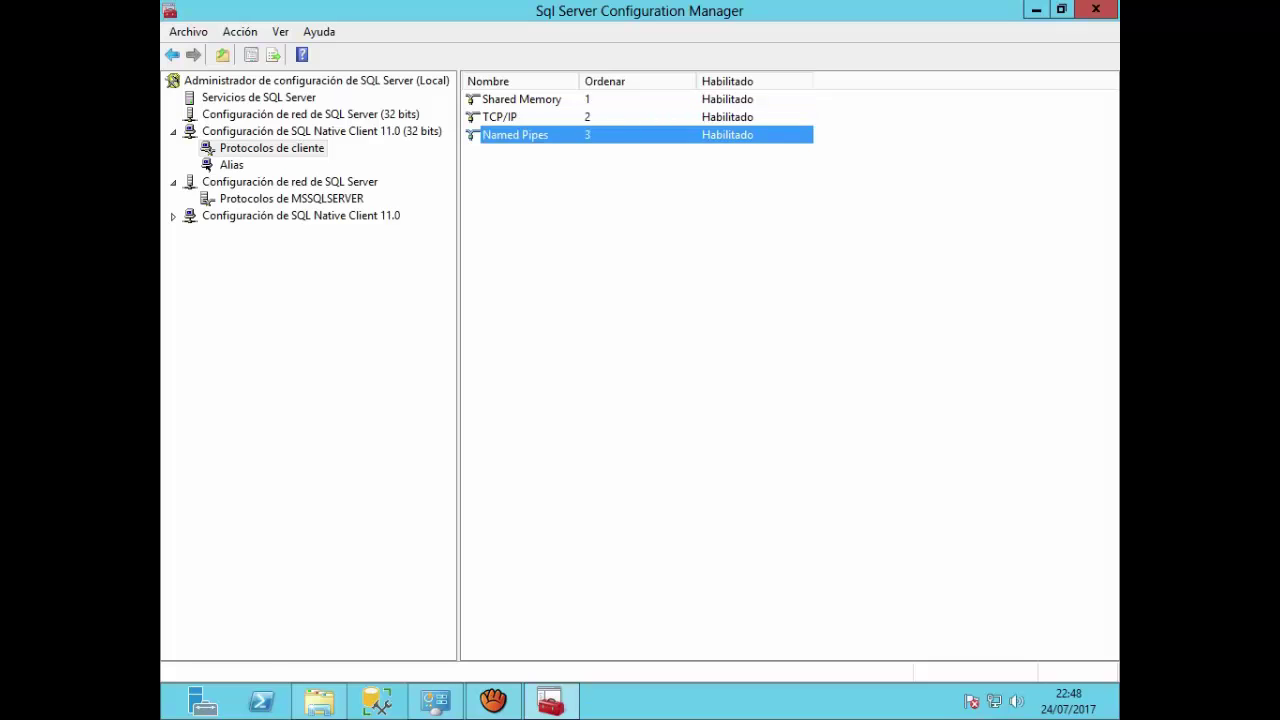
pyautogui.rightClick(516, 135)
pyautogui.click(583, 210)
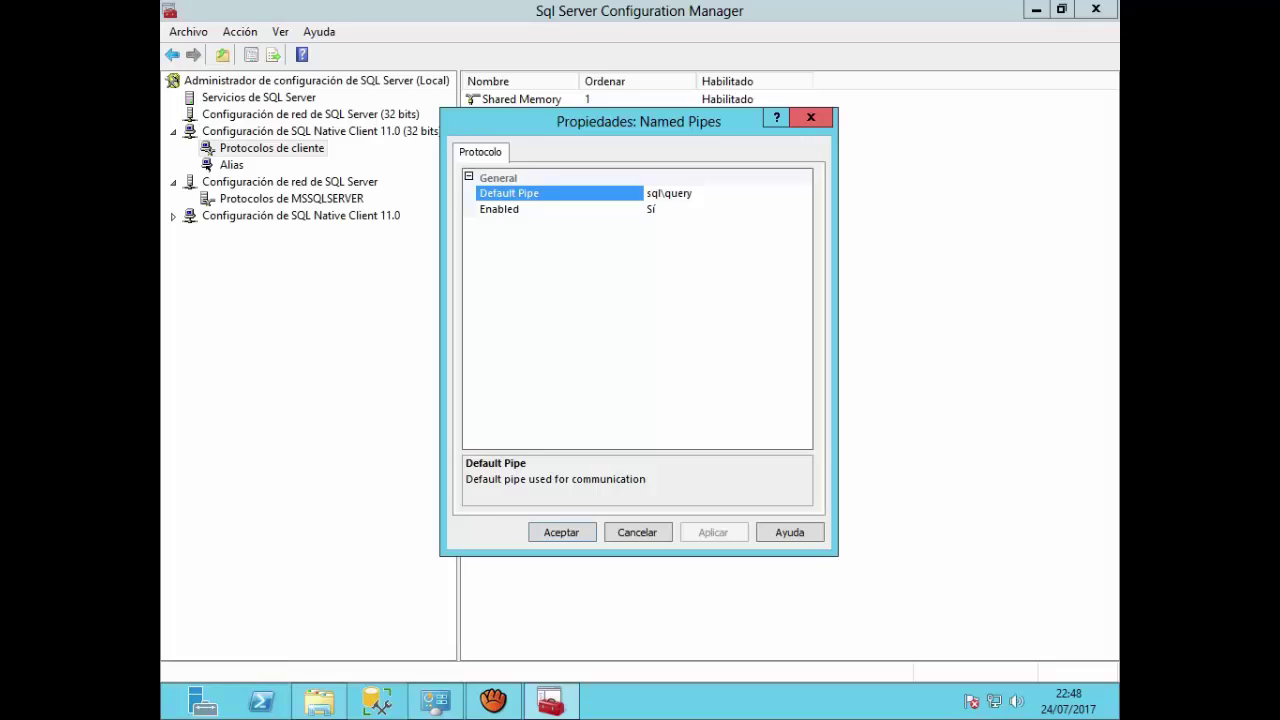
pyautogui.click(811, 117)
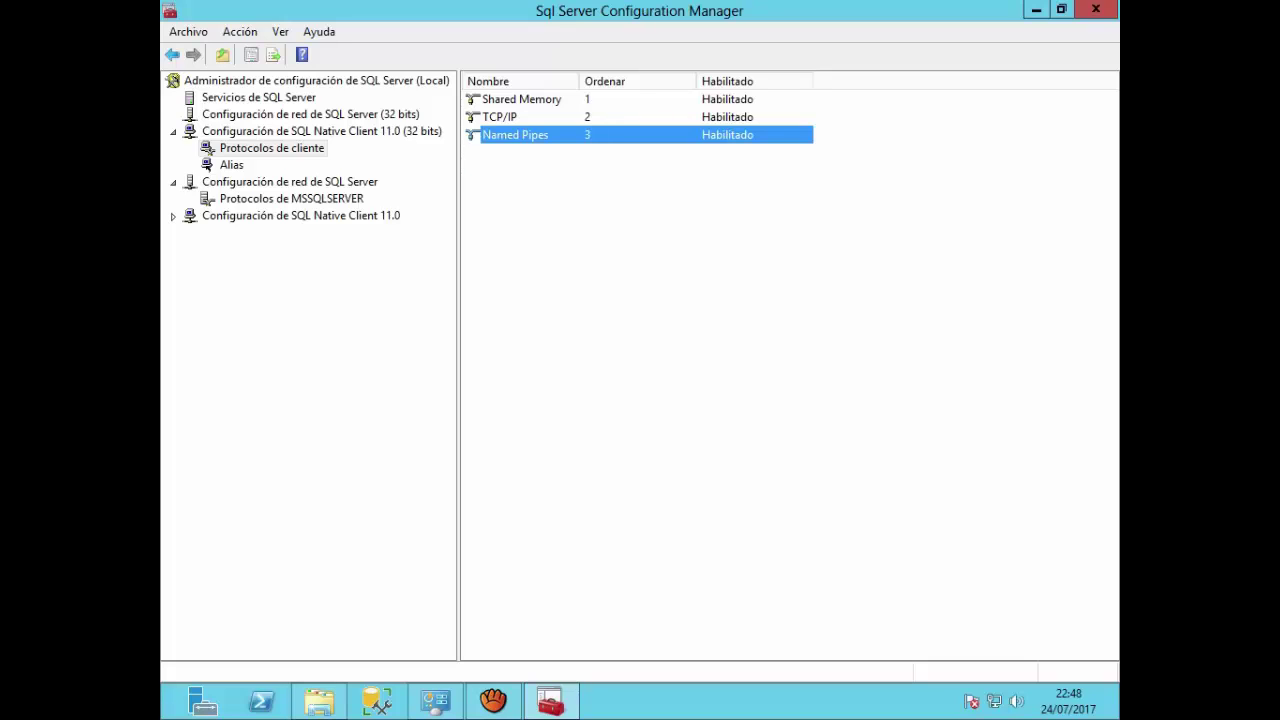
# Step: Review the MSSQLSERVER protocol properties' certificate and advanced protection tabs, then expand the 64-bit Native Client 11.0 configuration
pyautogui.click(231, 165)
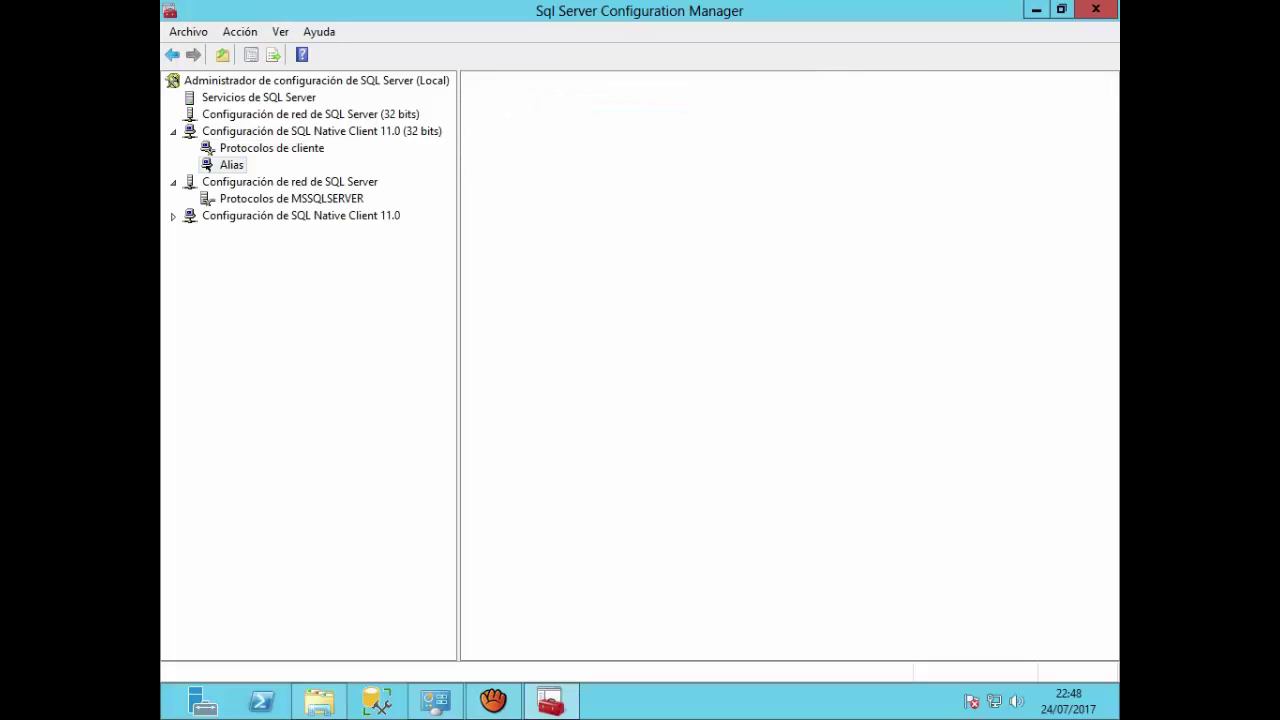
pyautogui.click(290, 182)
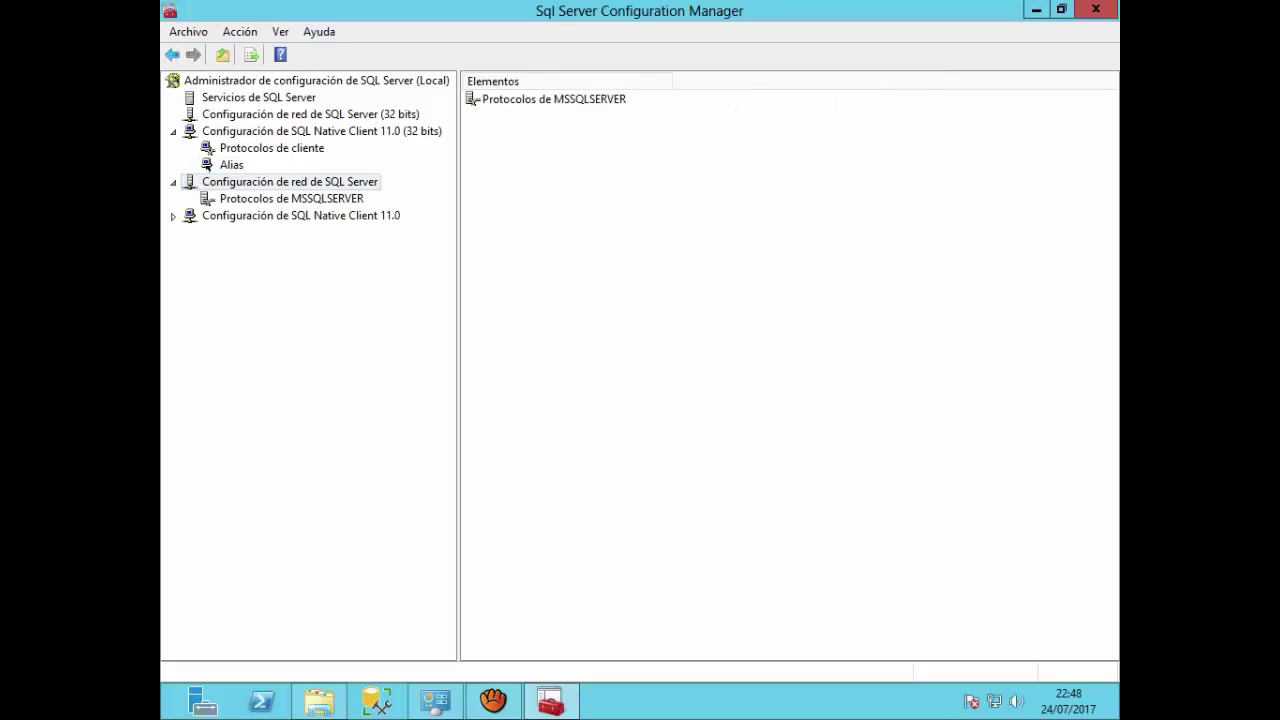
pyautogui.rightClick(505, 100)
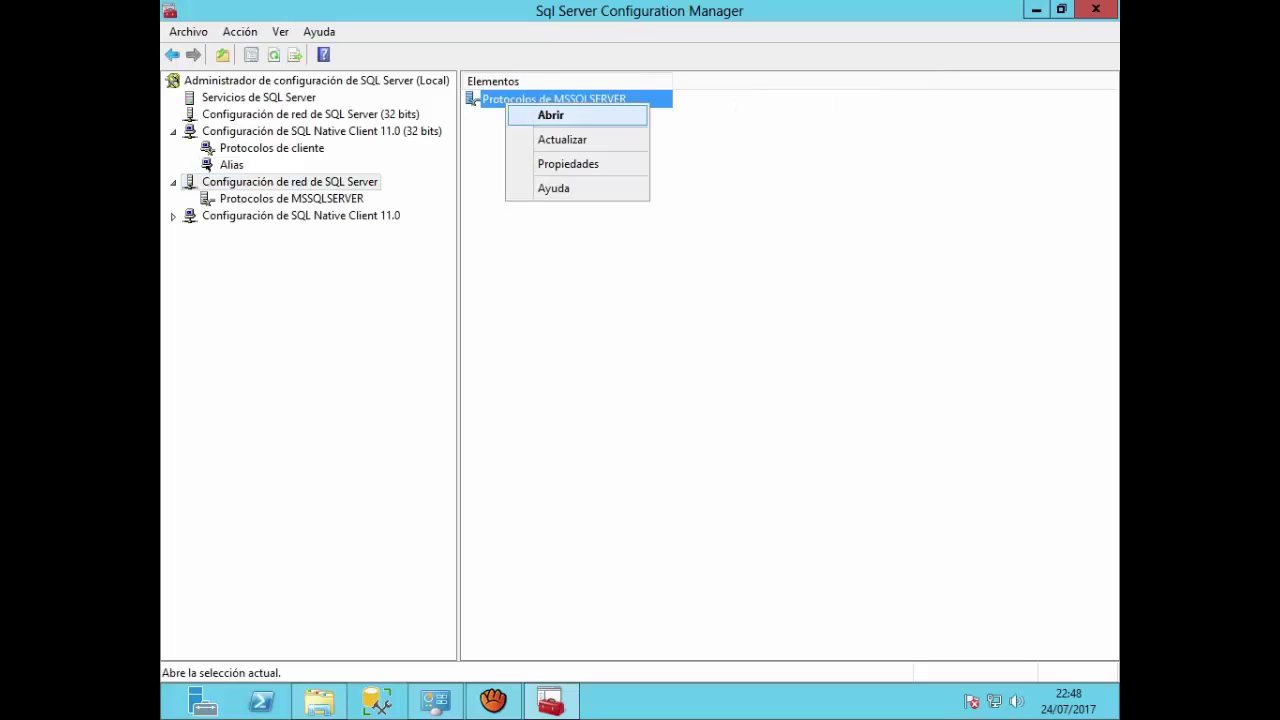
pyautogui.click(550, 163)
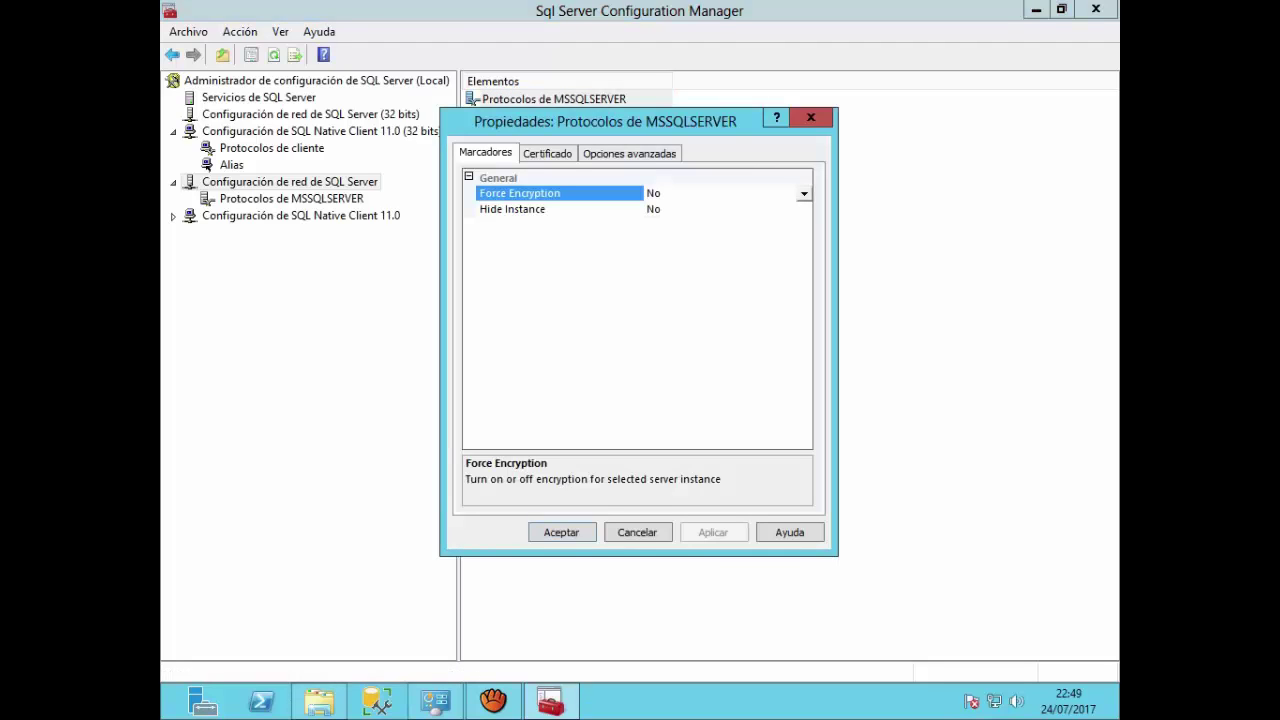
pyautogui.click(547, 153)
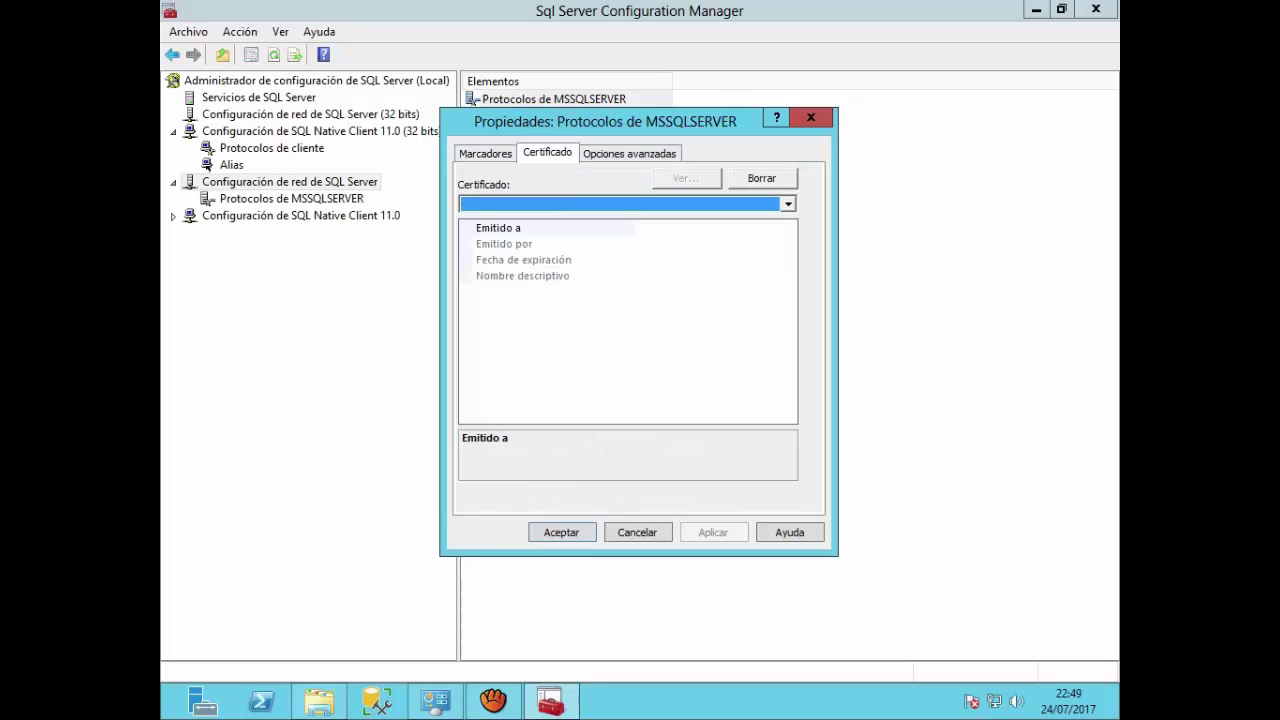
pyautogui.click(629, 154)
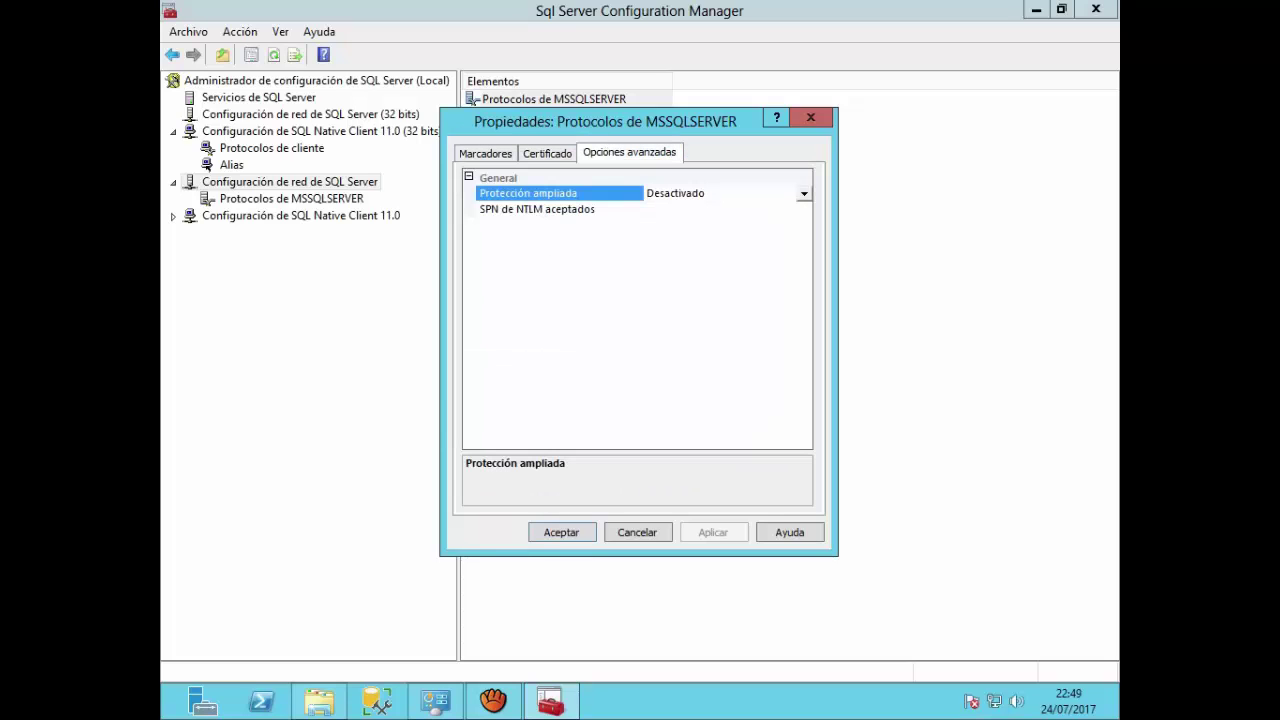
pyautogui.click(811, 118)
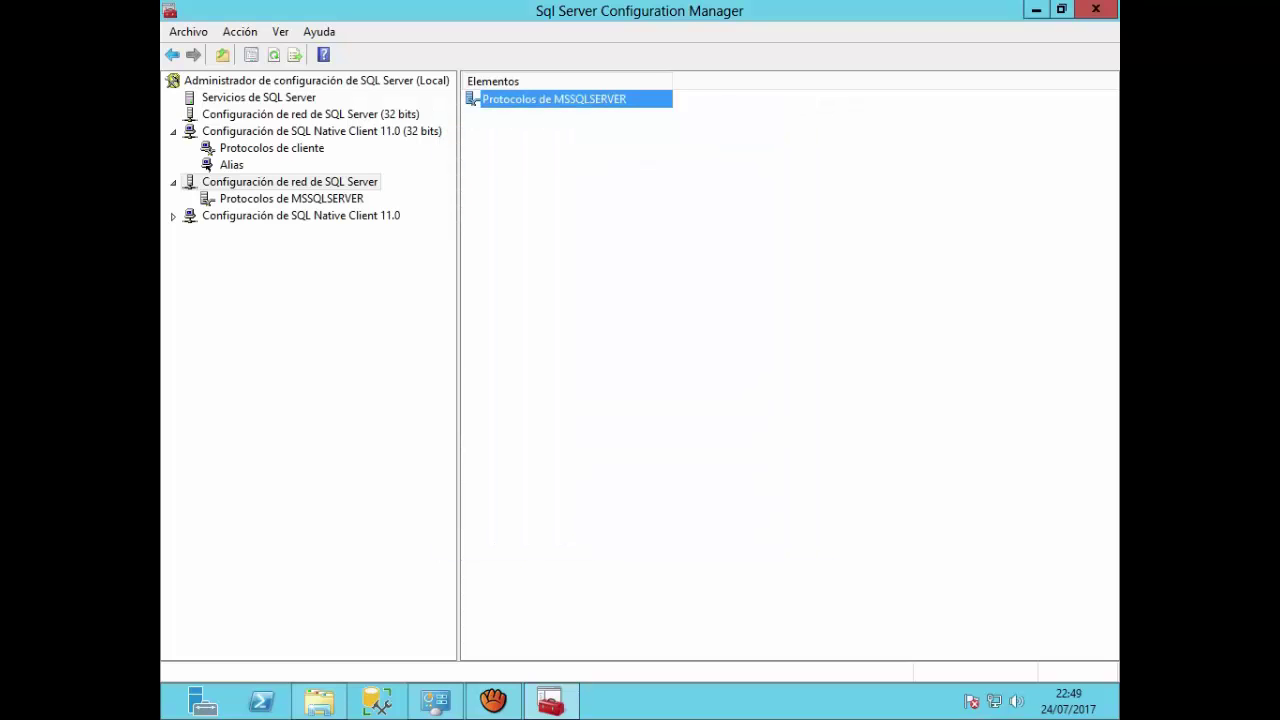
pyautogui.doubleClick(300, 216)
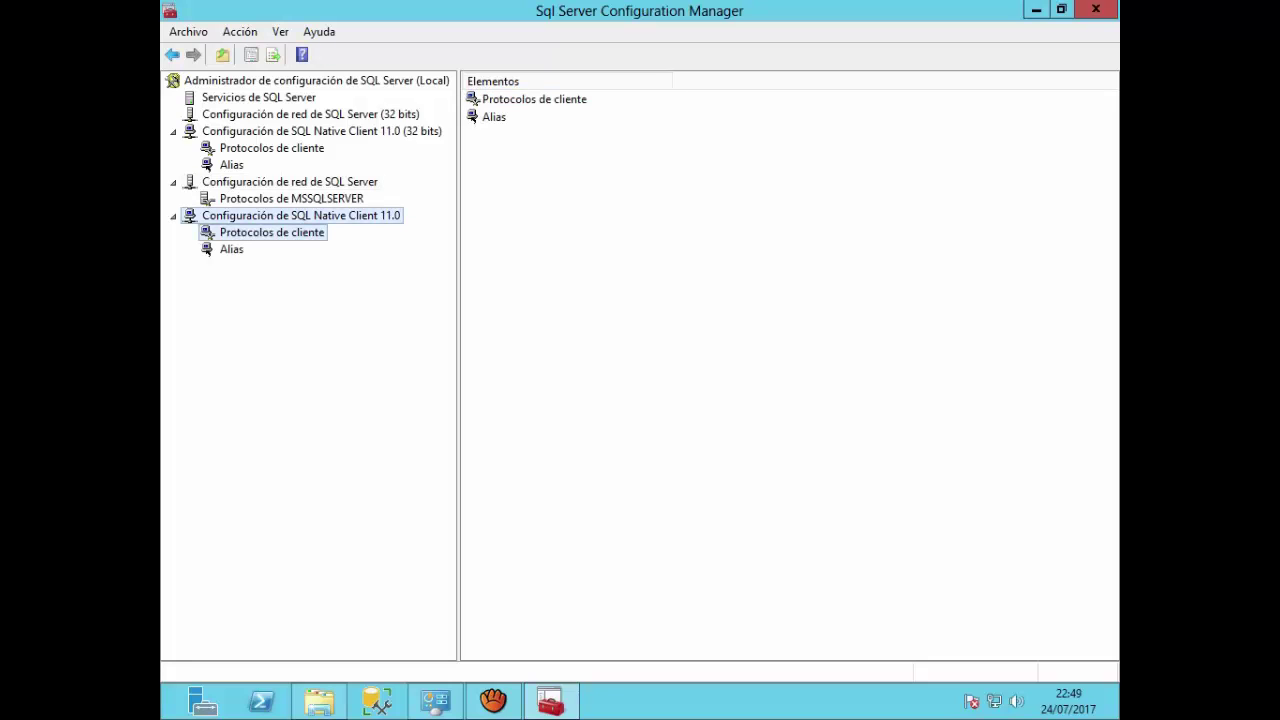
# Step: Browse the configuration tree and return to the 64-bit SQL Native Client 11.0 client protocols
pyautogui.click(271, 233)
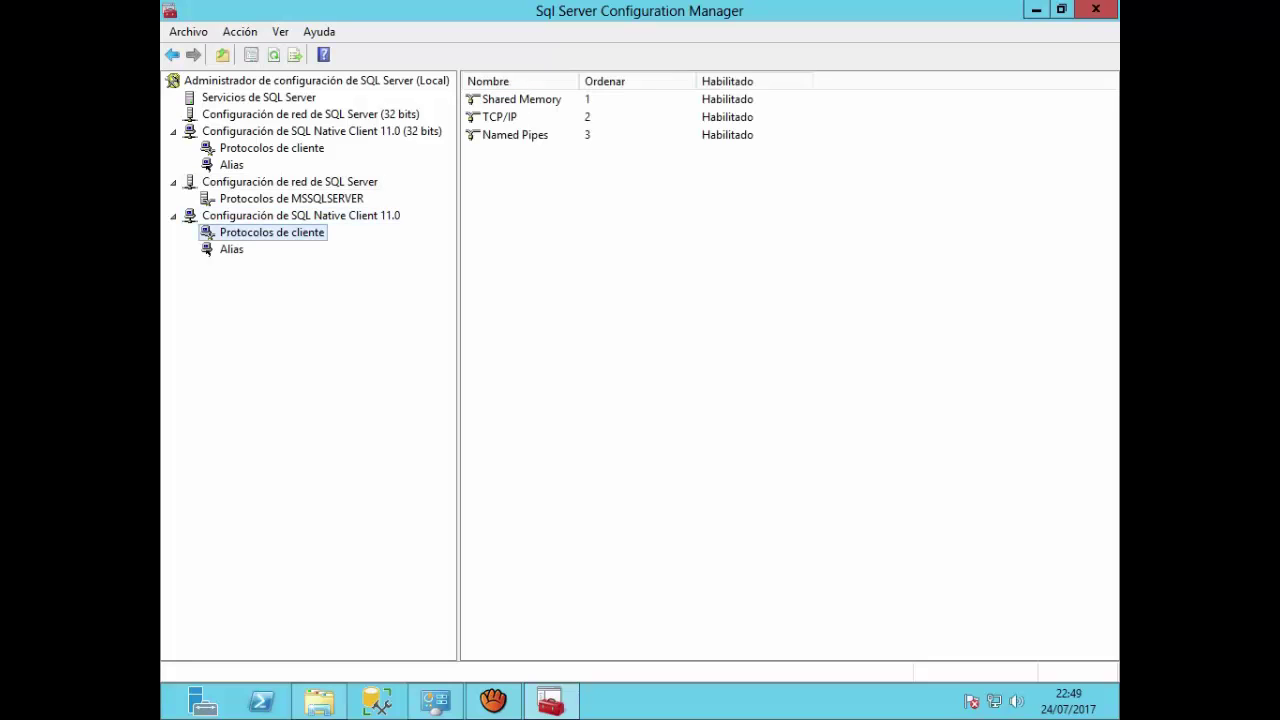
pyautogui.click(499, 117)
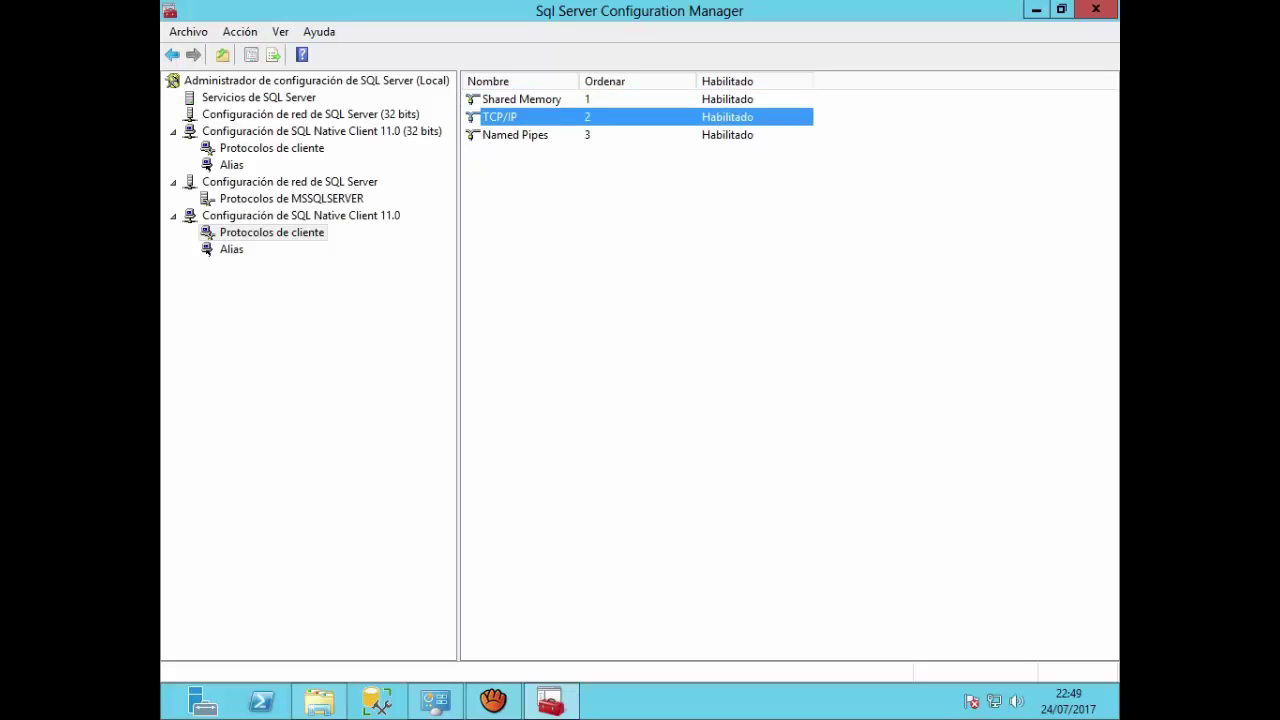
pyautogui.click(515, 135)
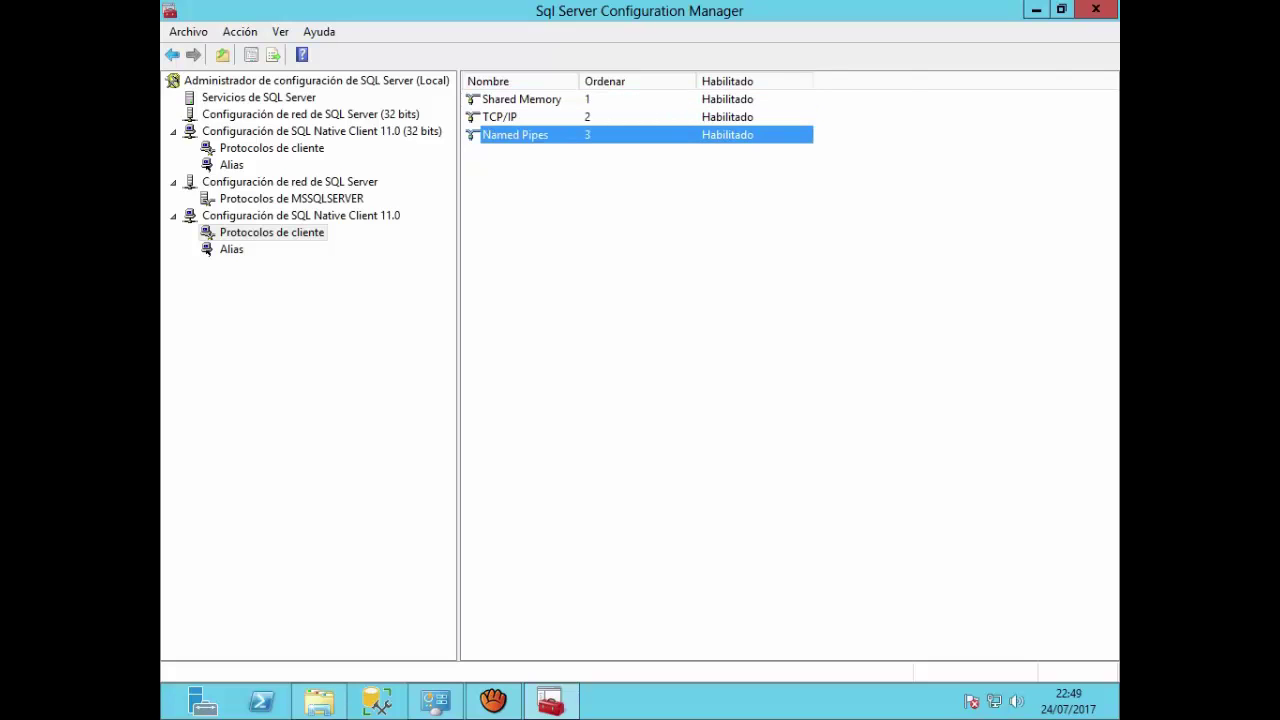
pyautogui.click(258, 97)
pyautogui.click(310, 114)
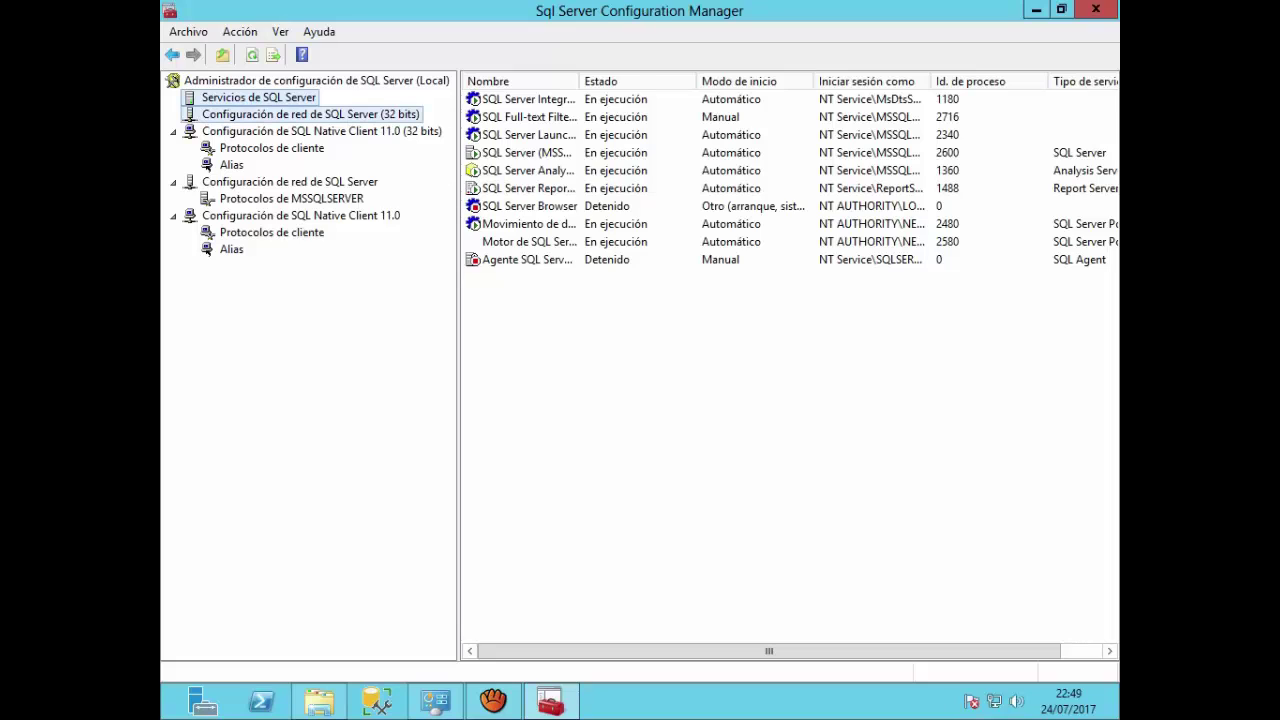
pyautogui.click(321, 131)
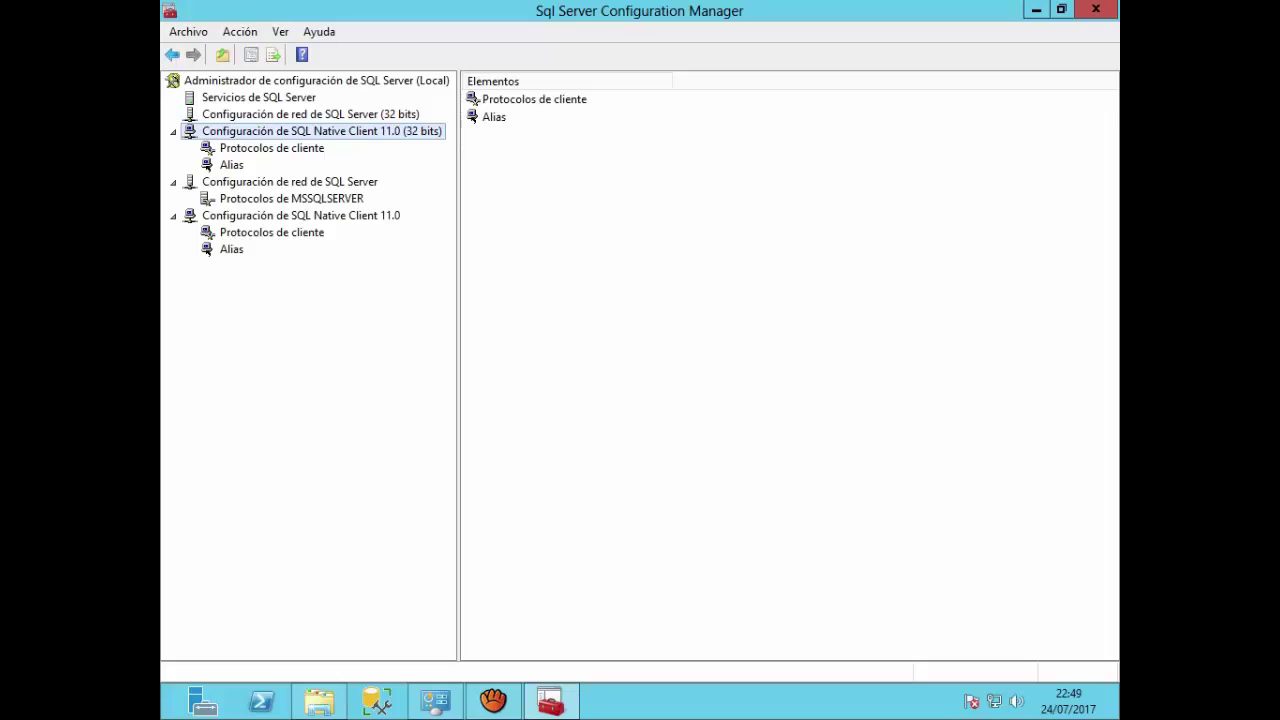
pyautogui.click(290, 181)
pyautogui.doubleClick(301, 216)
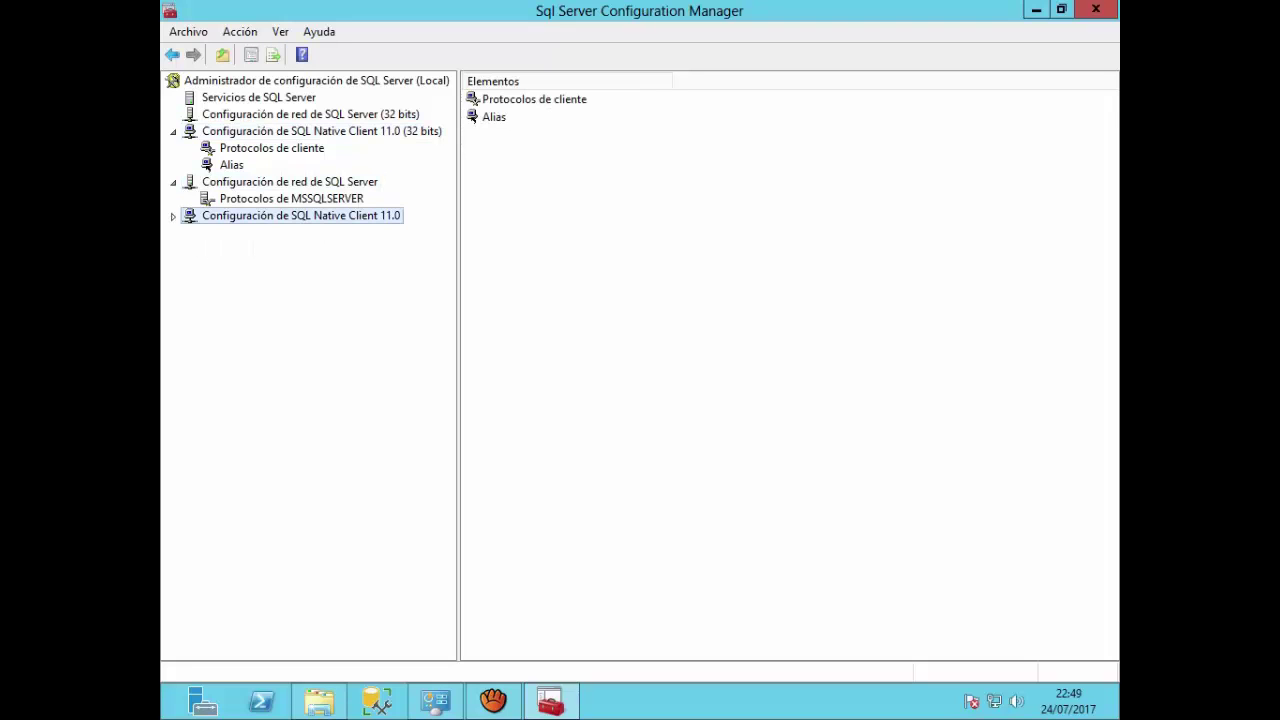
pyautogui.click(173, 216)
pyautogui.click(271, 232)
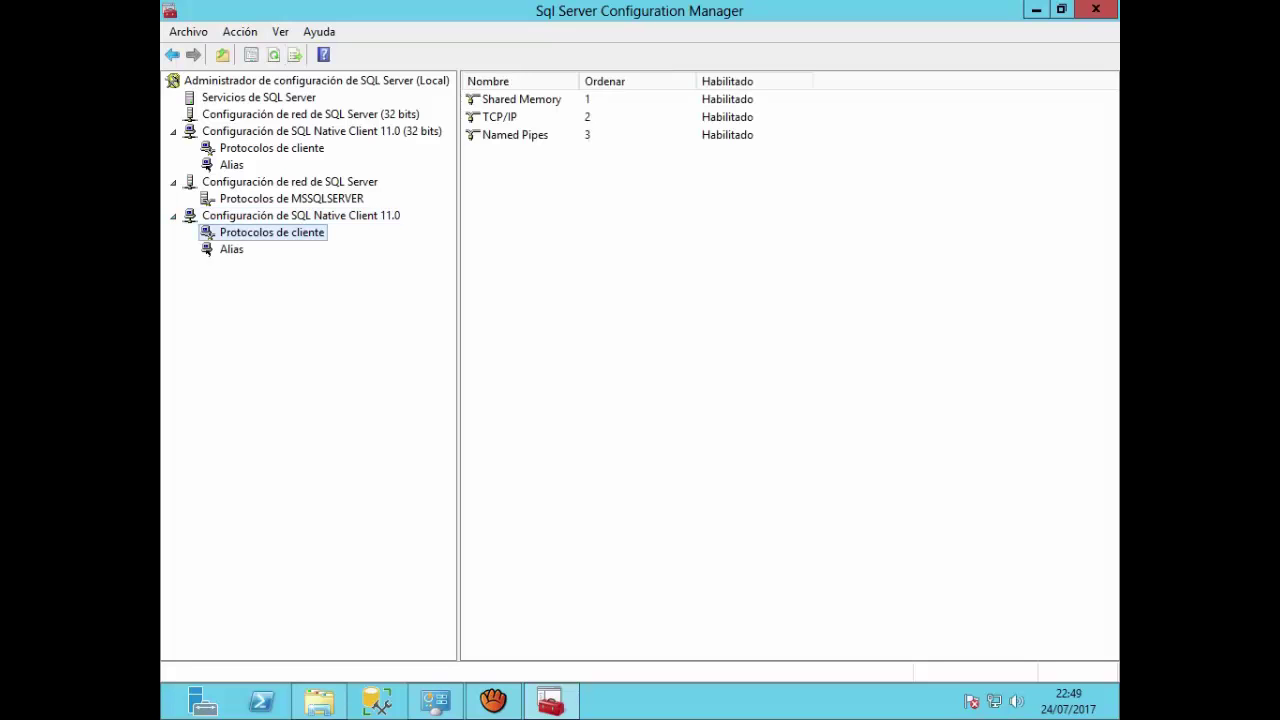
# Step: Check the Shared Memory, TCP/IP and Named Pipes properties, confirming all three are enabled
pyautogui.rightClick(512, 99)
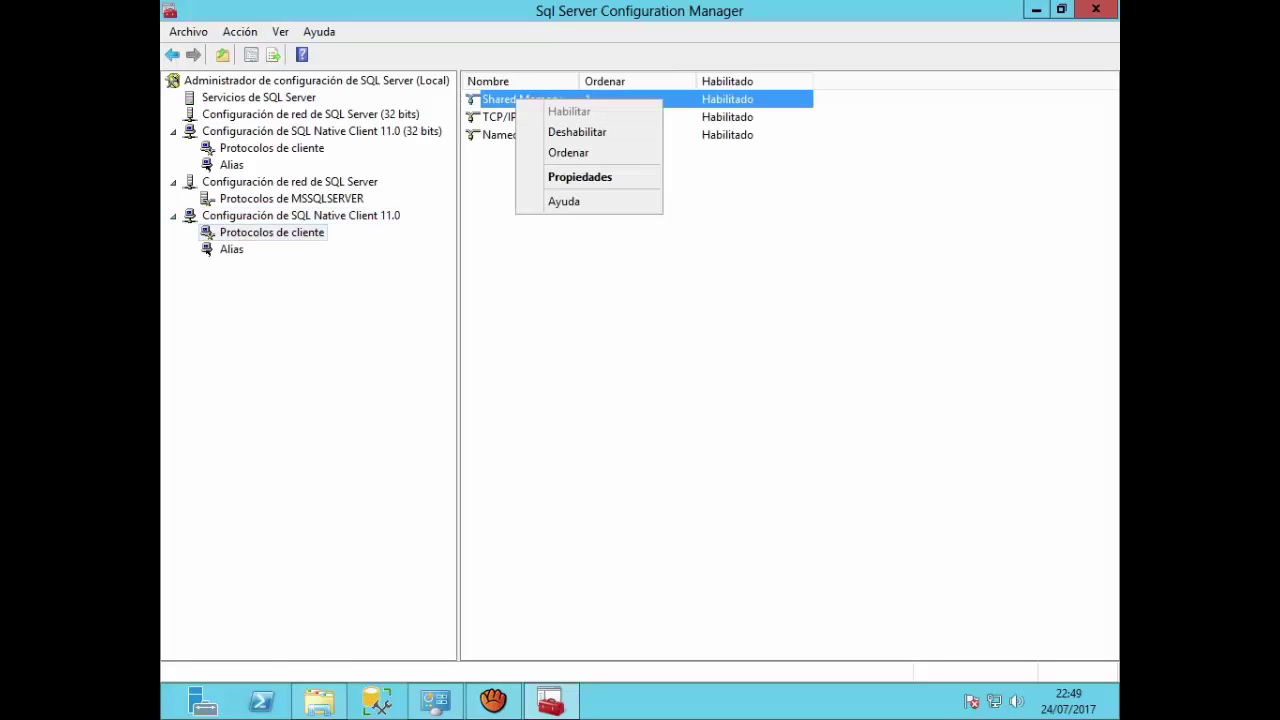
pyautogui.click(571, 177)
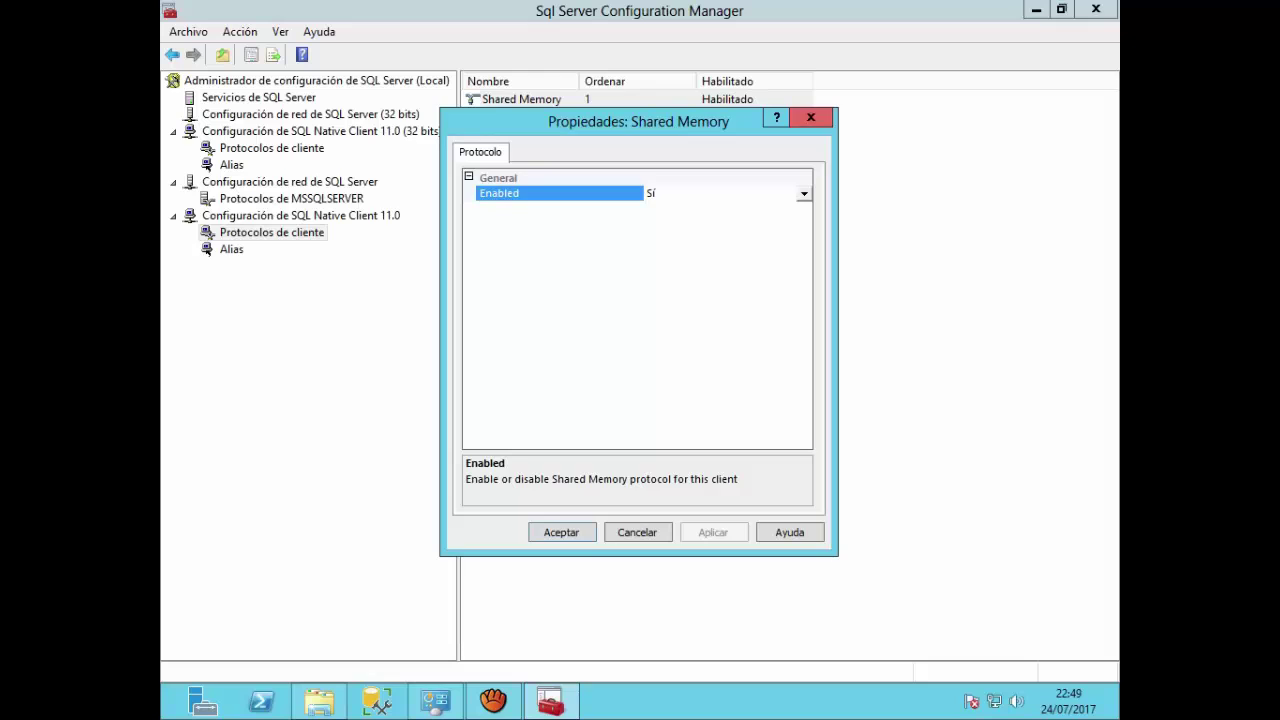
pyautogui.click(811, 117)
pyautogui.rightClick(543, 117)
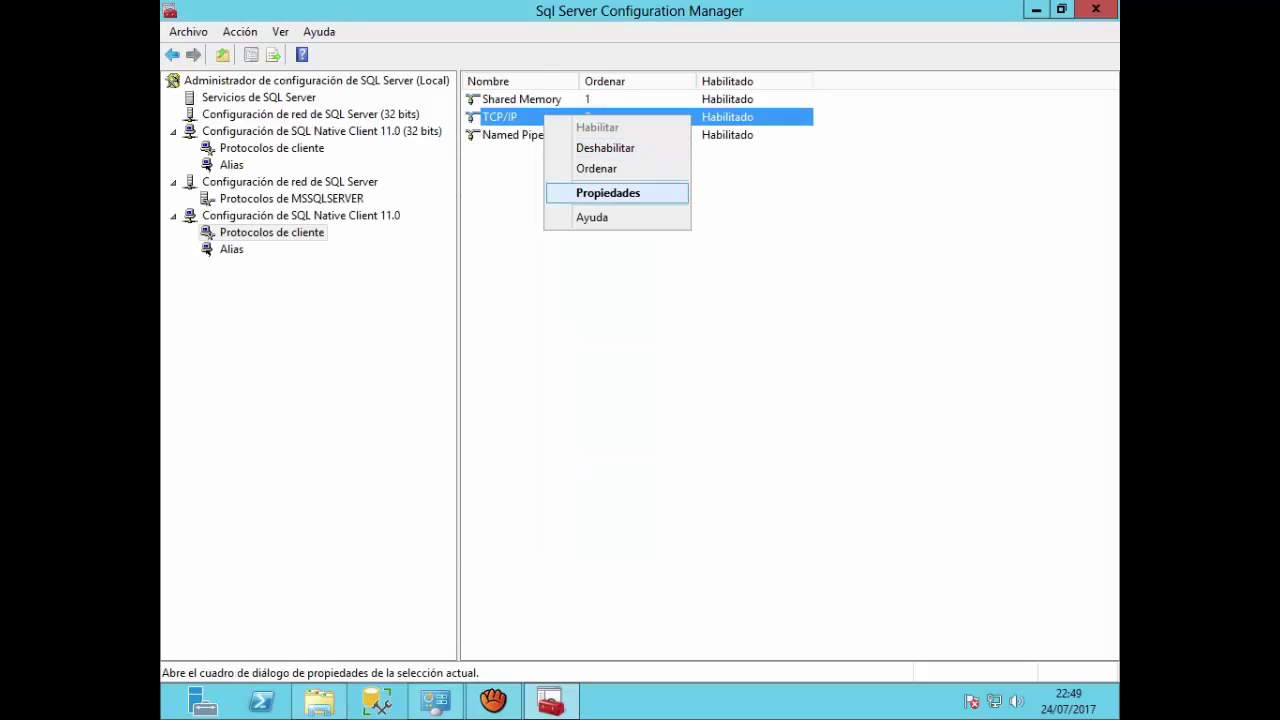
pyautogui.click(608, 193)
pyautogui.click(809, 117)
pyautogui.rightClick(519, 135)
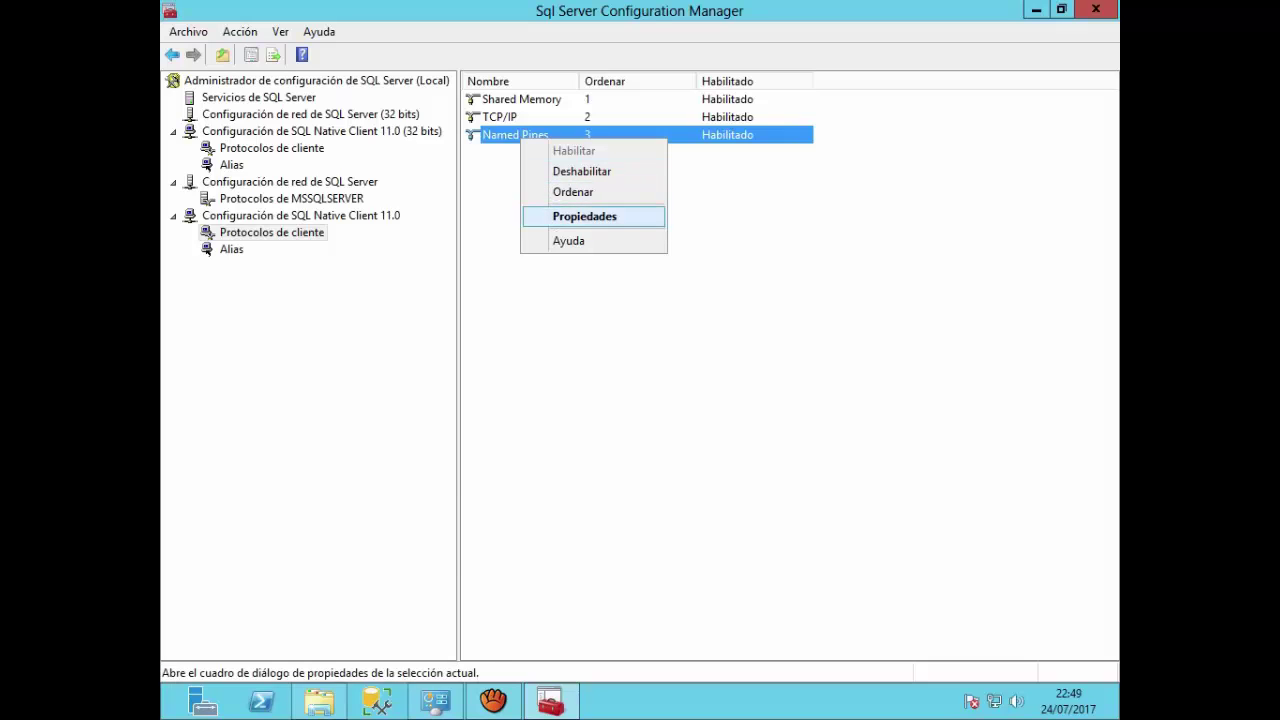
pyautogui.press('Return')
pyautogui.click(811, 117)
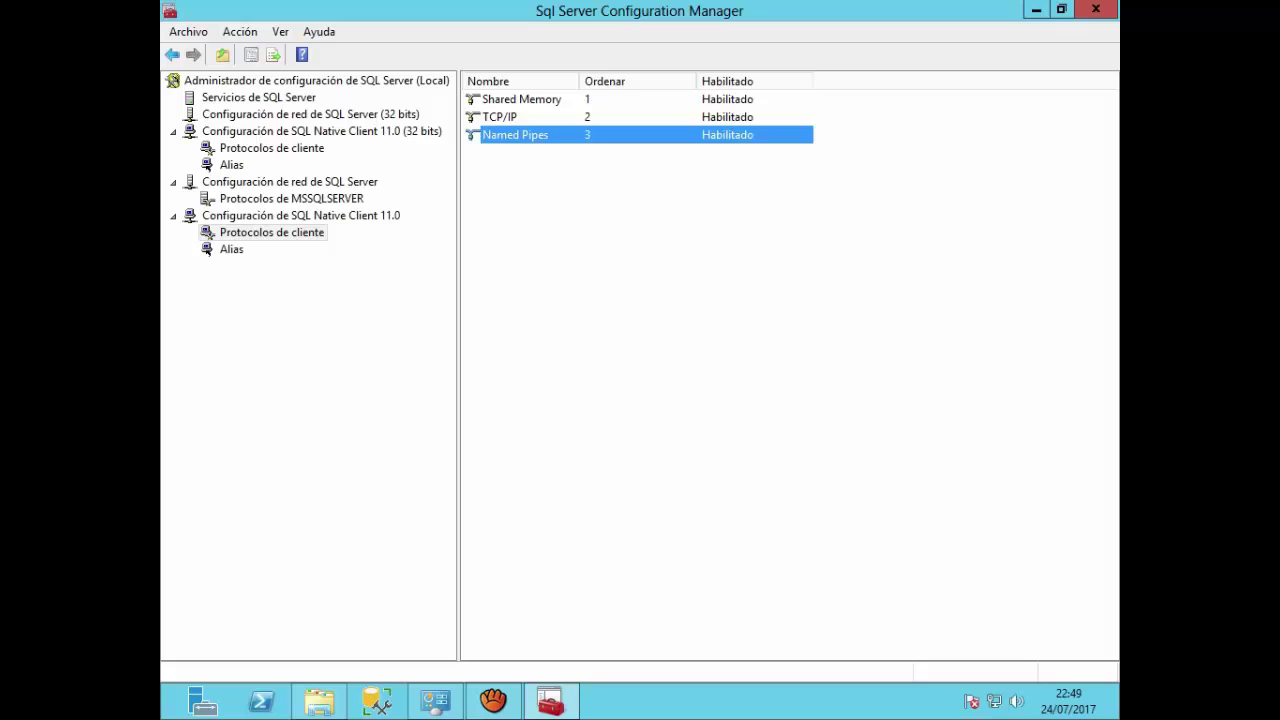
pyautogui.rightClick(231, 249)
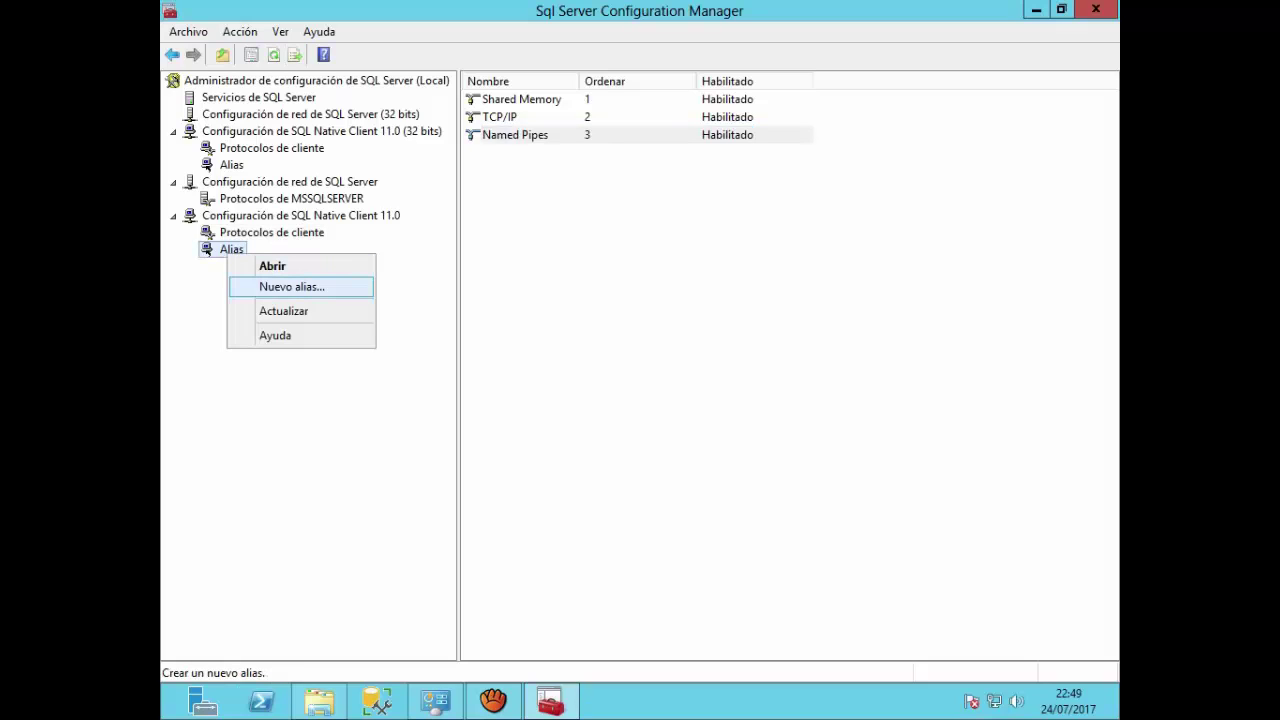
# Step: Start a new client alias, inspect its name and server fields, then discard it unsaved
pyautogui.press('Return')
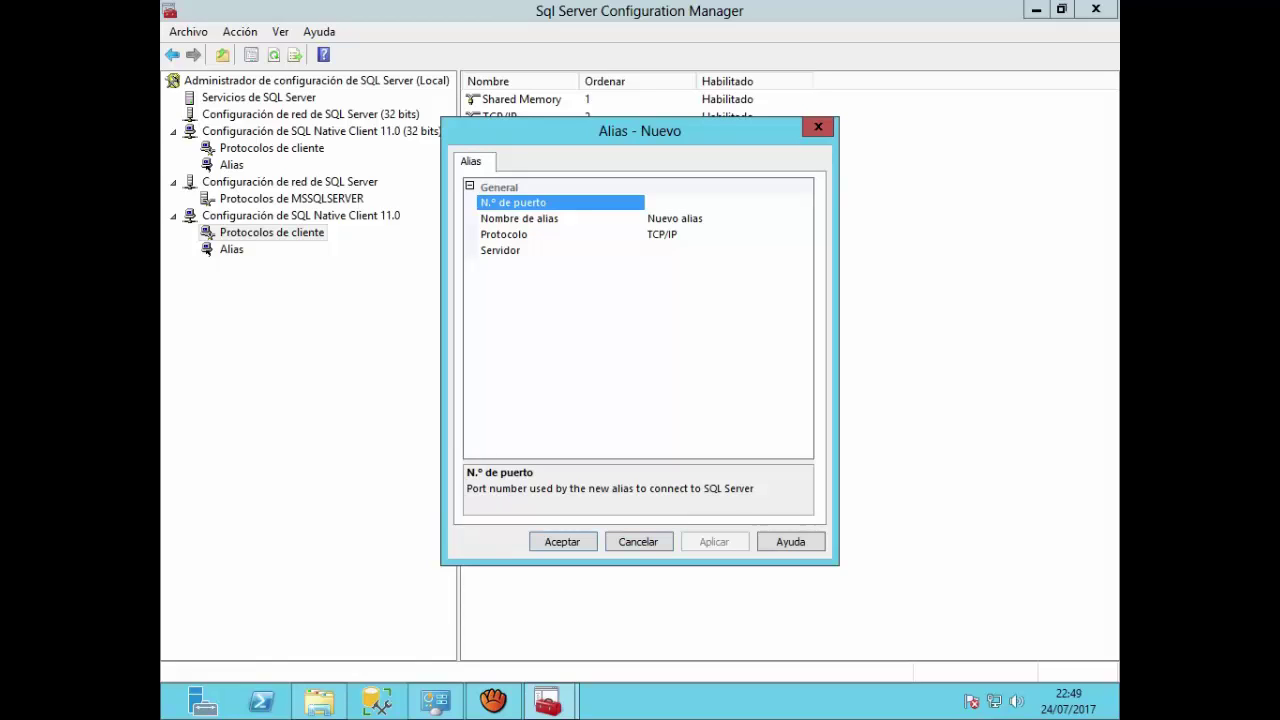
pyautogui.click(510, 250)
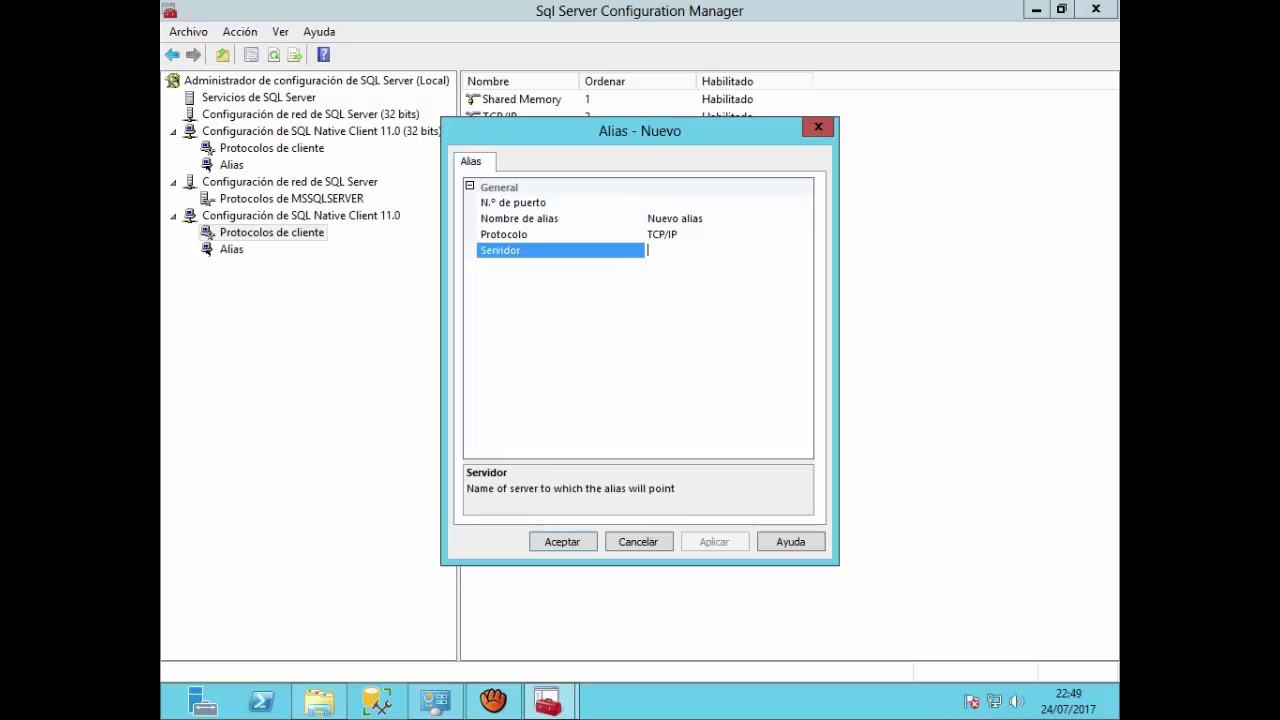
pyautogui.click(682, 218)
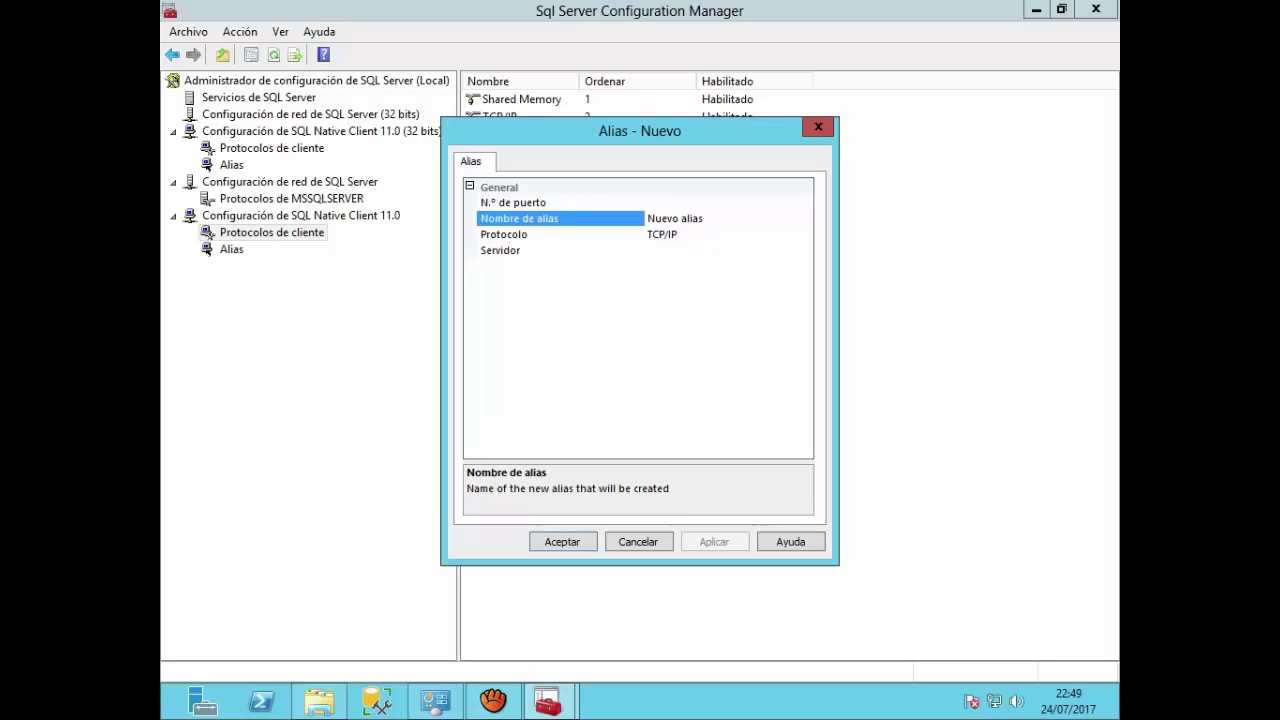
pyautogui.click(682, 250)
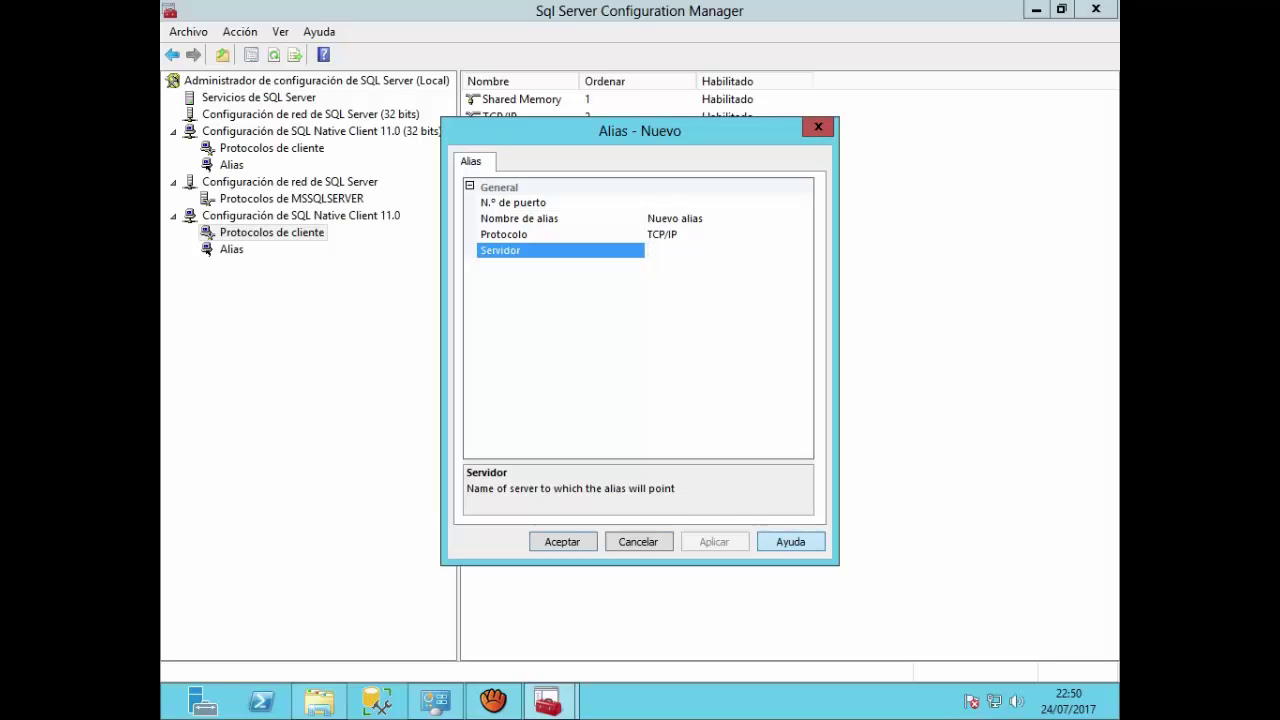
pyautogui.click(818, 127)
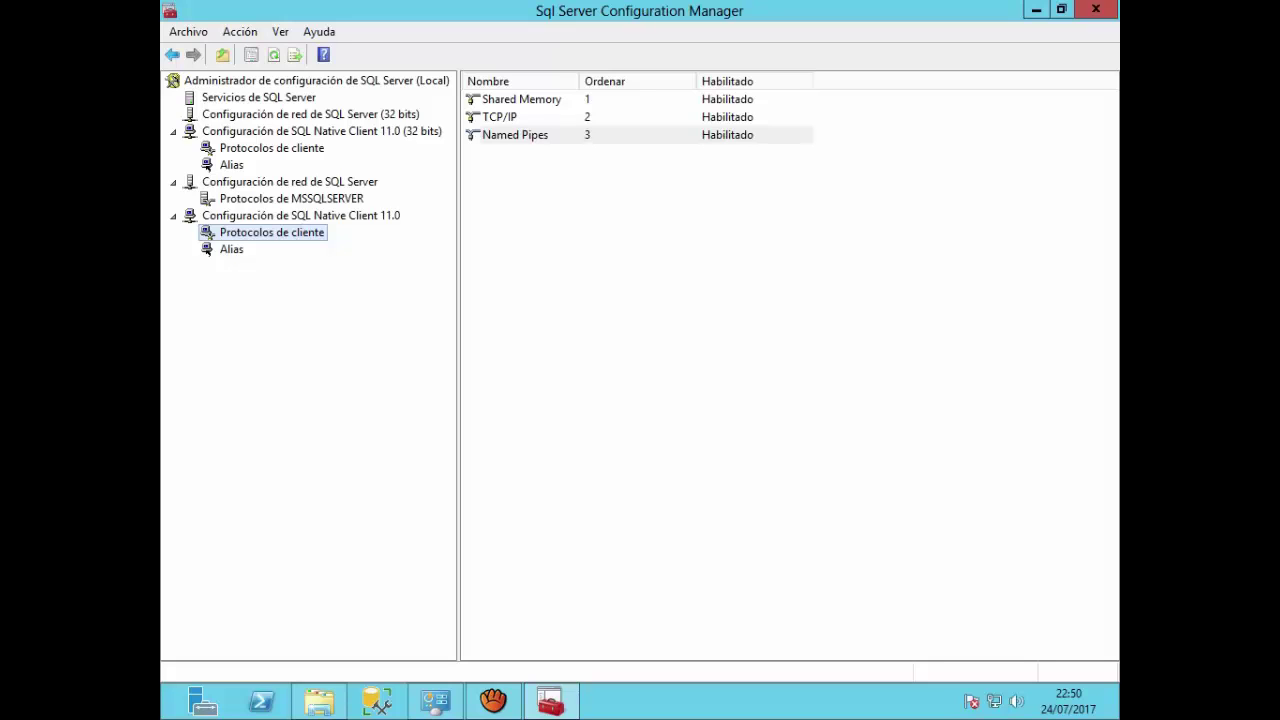
# Step: Close Configuration Manager and connect SSMS to the Database Engine with Windows Authentication
pyautogui.click(1096, 9)
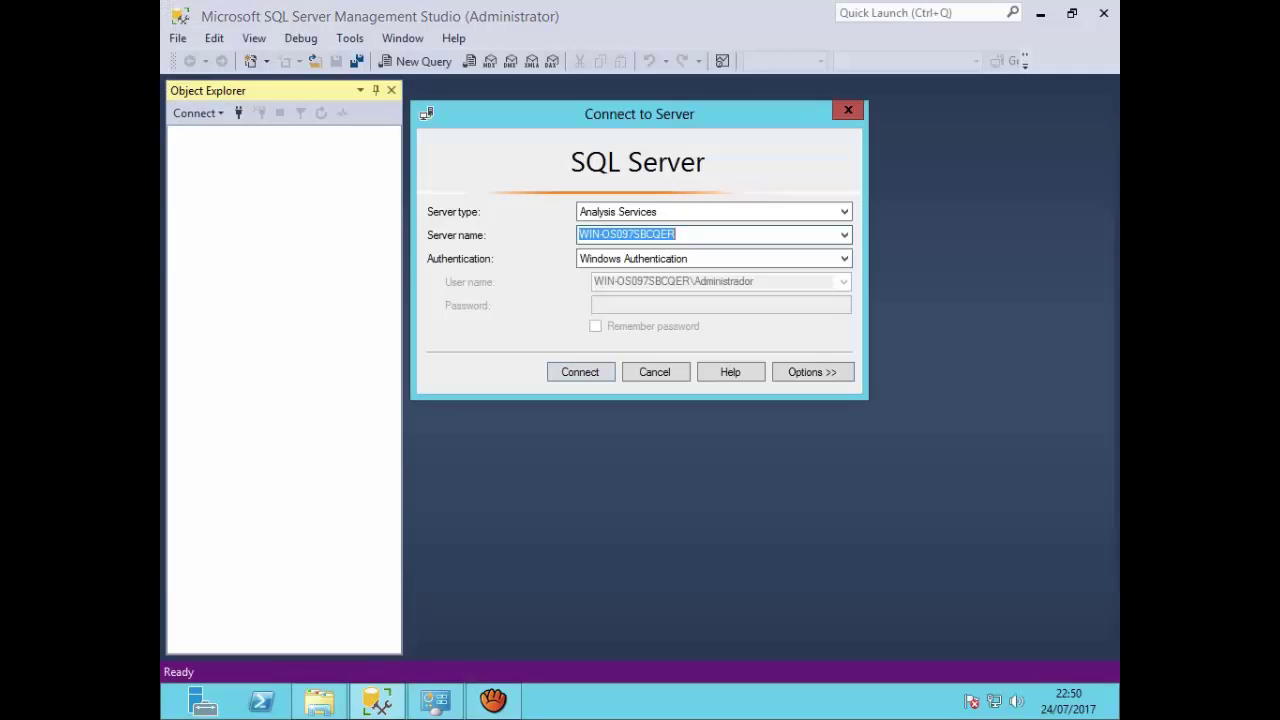
pyautogui.click(734, 212)
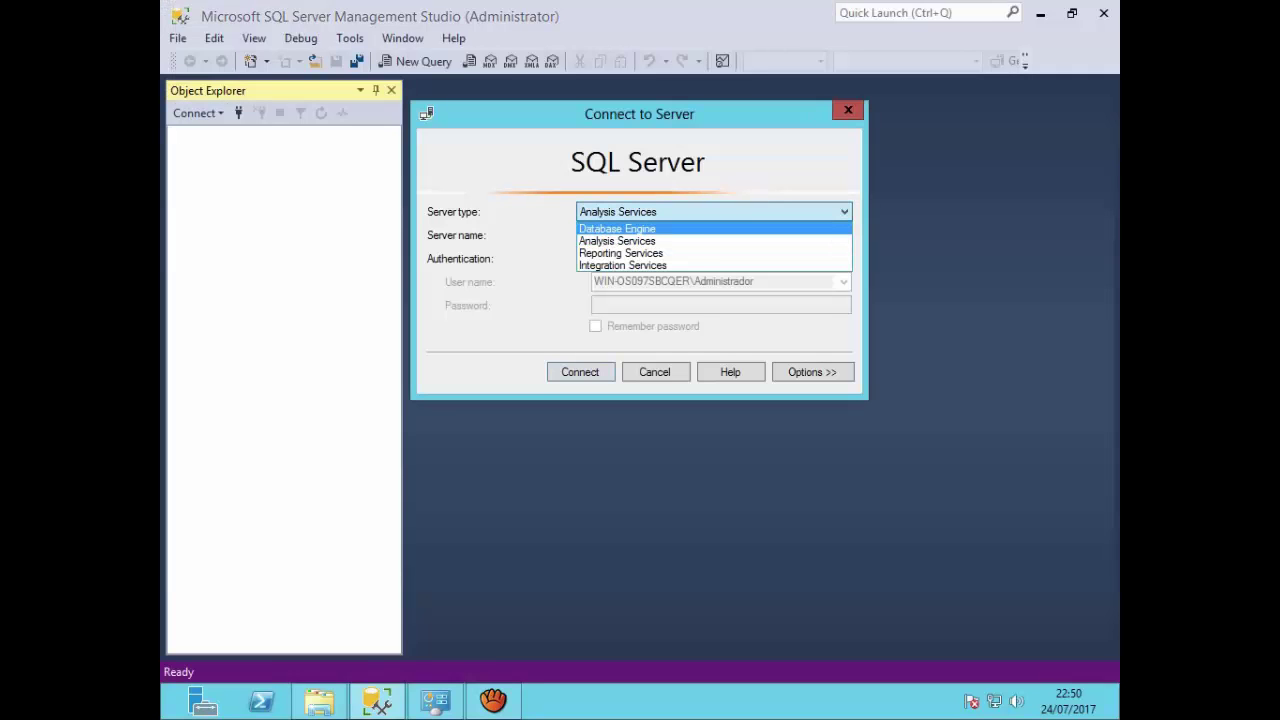
pyautogui.press('Return')
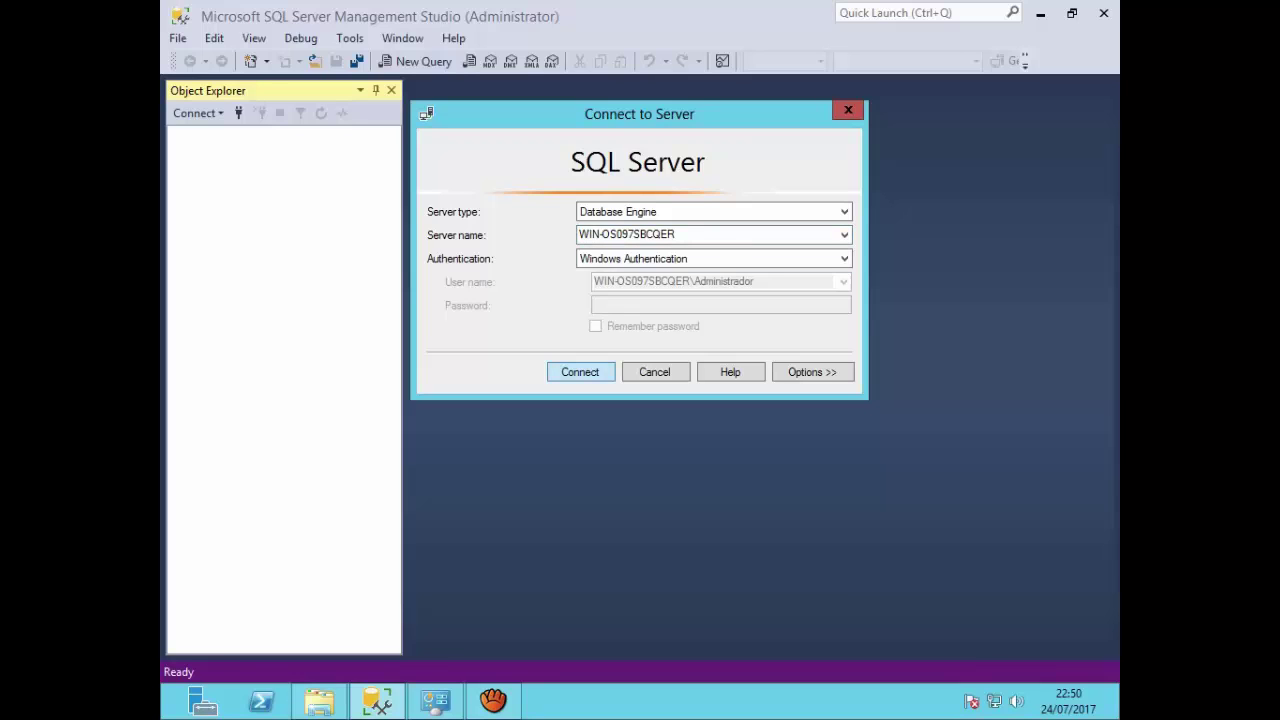
pyautogui.press('Return')
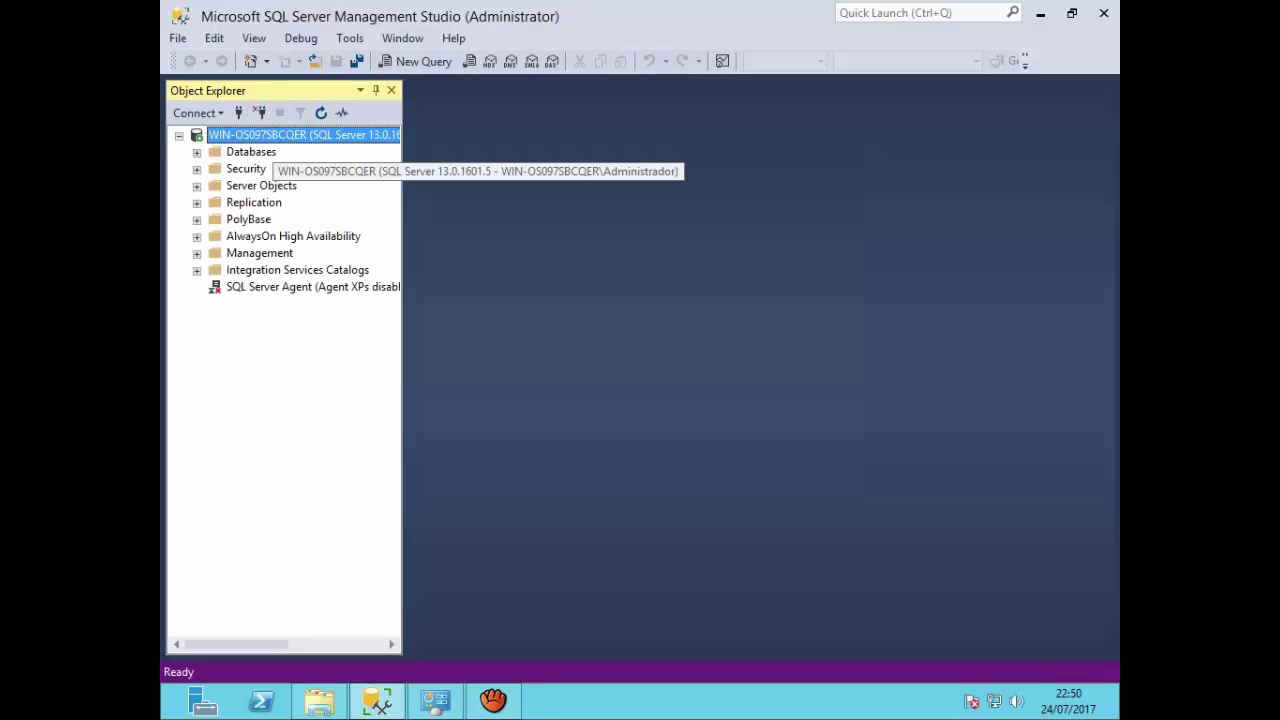
pyautogui.rightClick(268, 134)
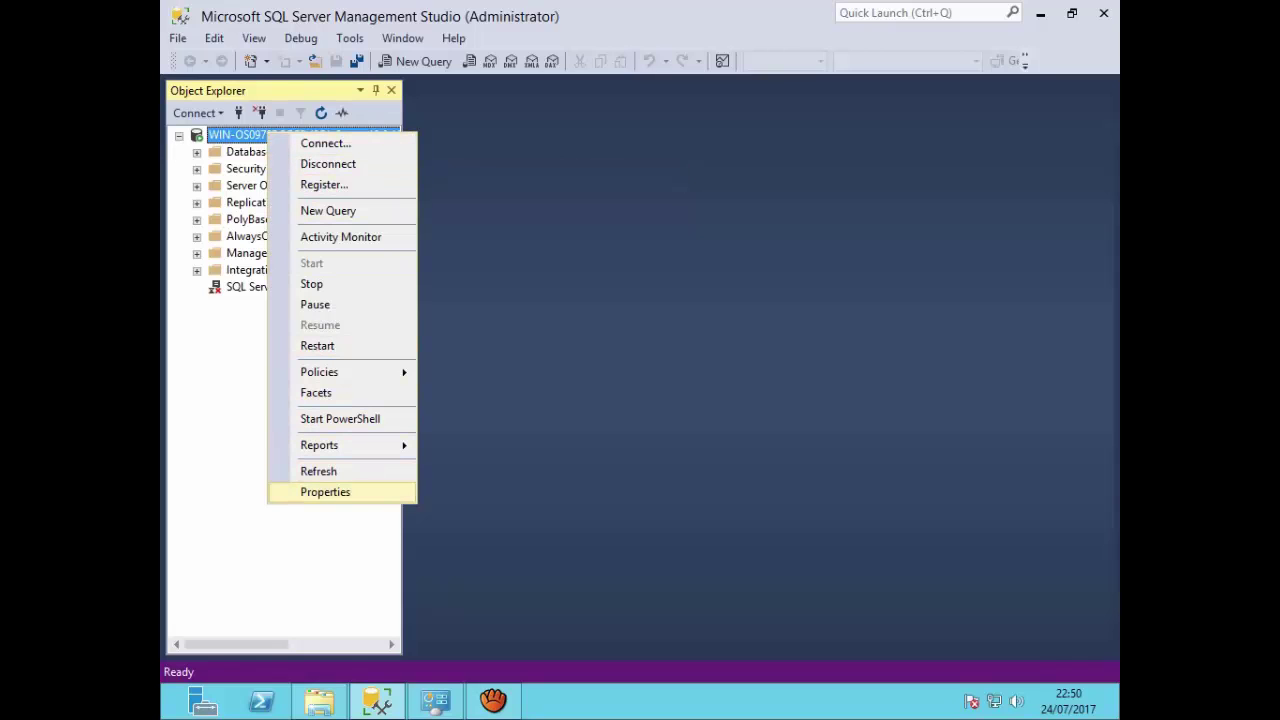
pyautogui.click(325, 491)
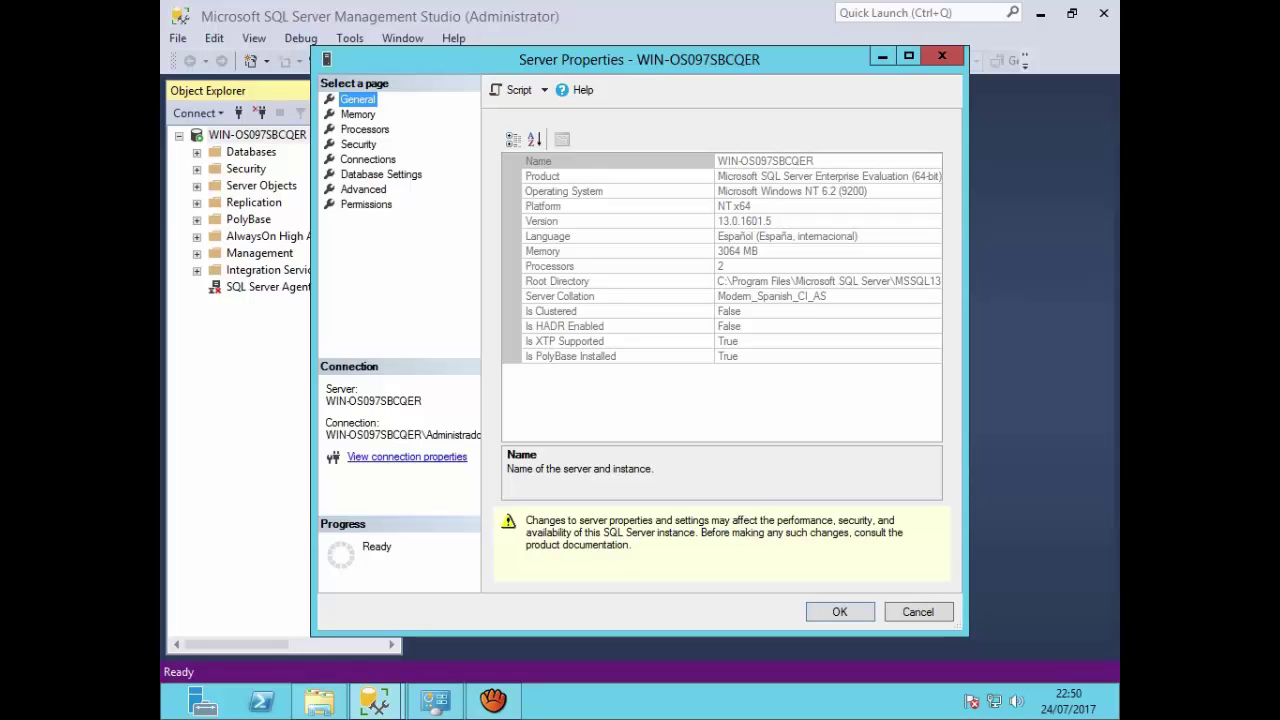
pyautogui.click(358, 115)
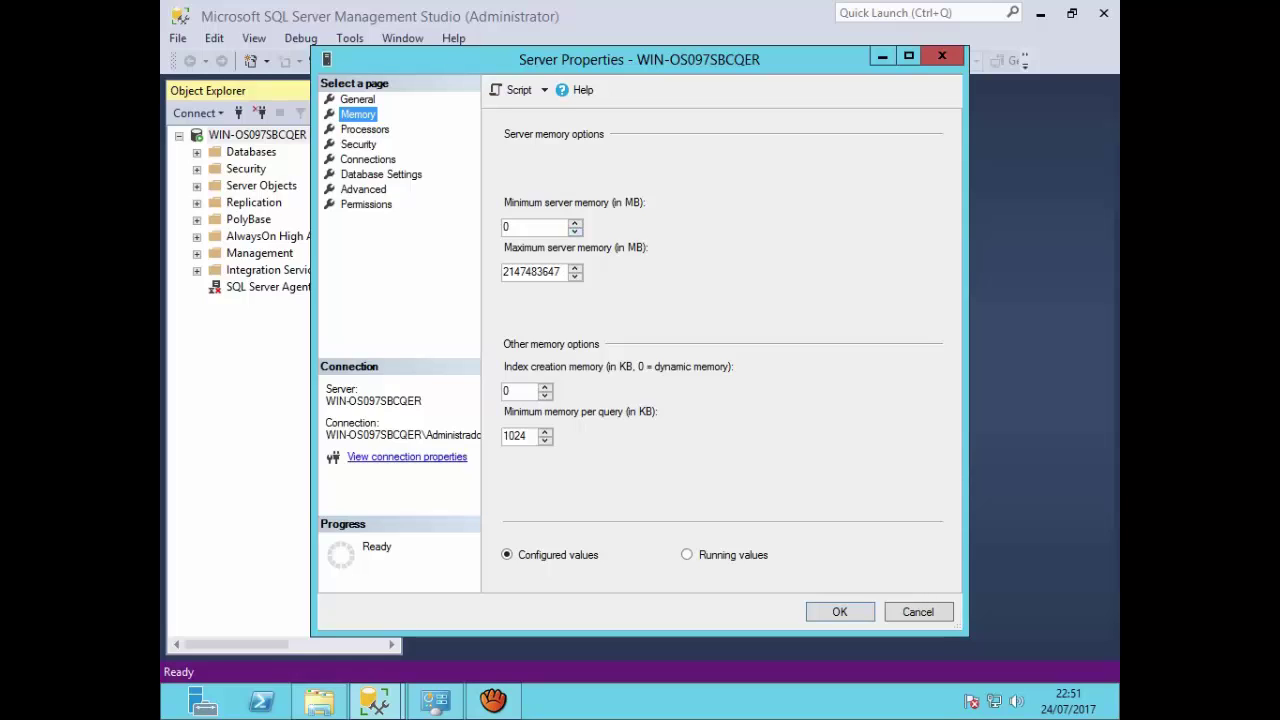
pyautogui.moveTo(562, 272); pyautogui.dragTo(502, 272)
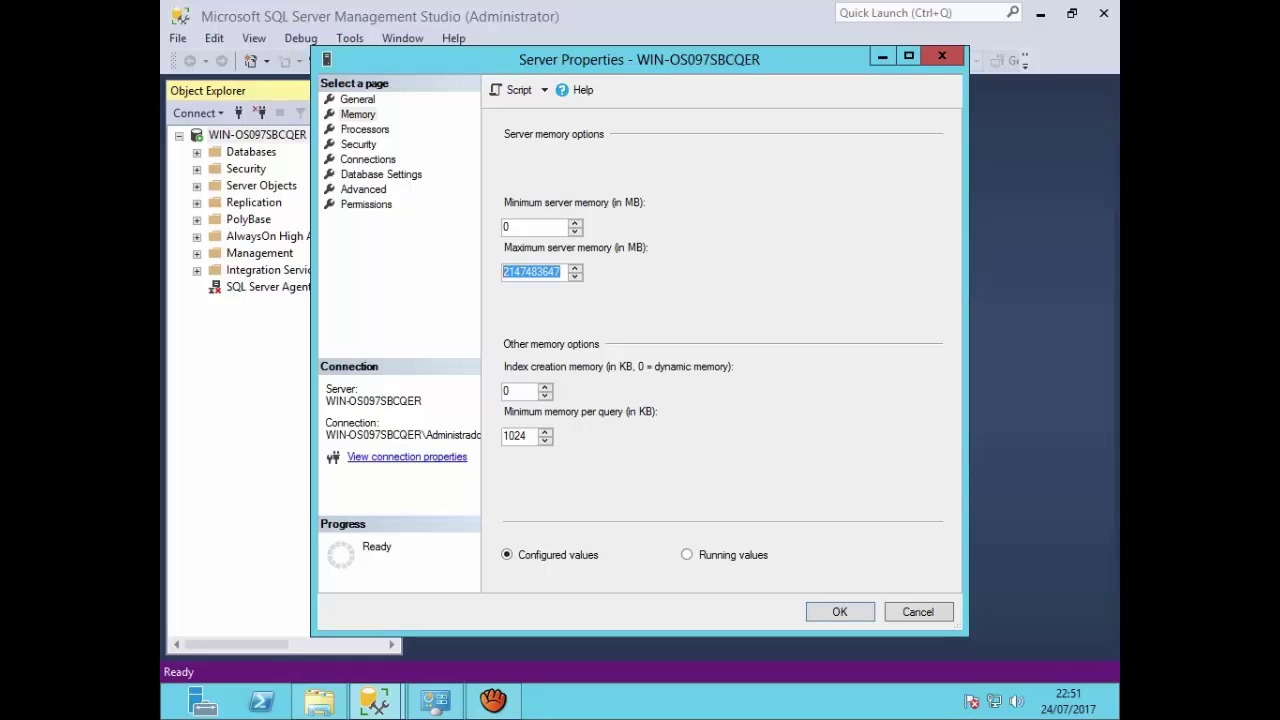
pyautogui.click(517, 391)
pyautogui.doubleClick(517, 391)
pyautogui.click(526, 436)
pyautogui.moveTo(528, 436); pyautogui.dragTo(502, 436)
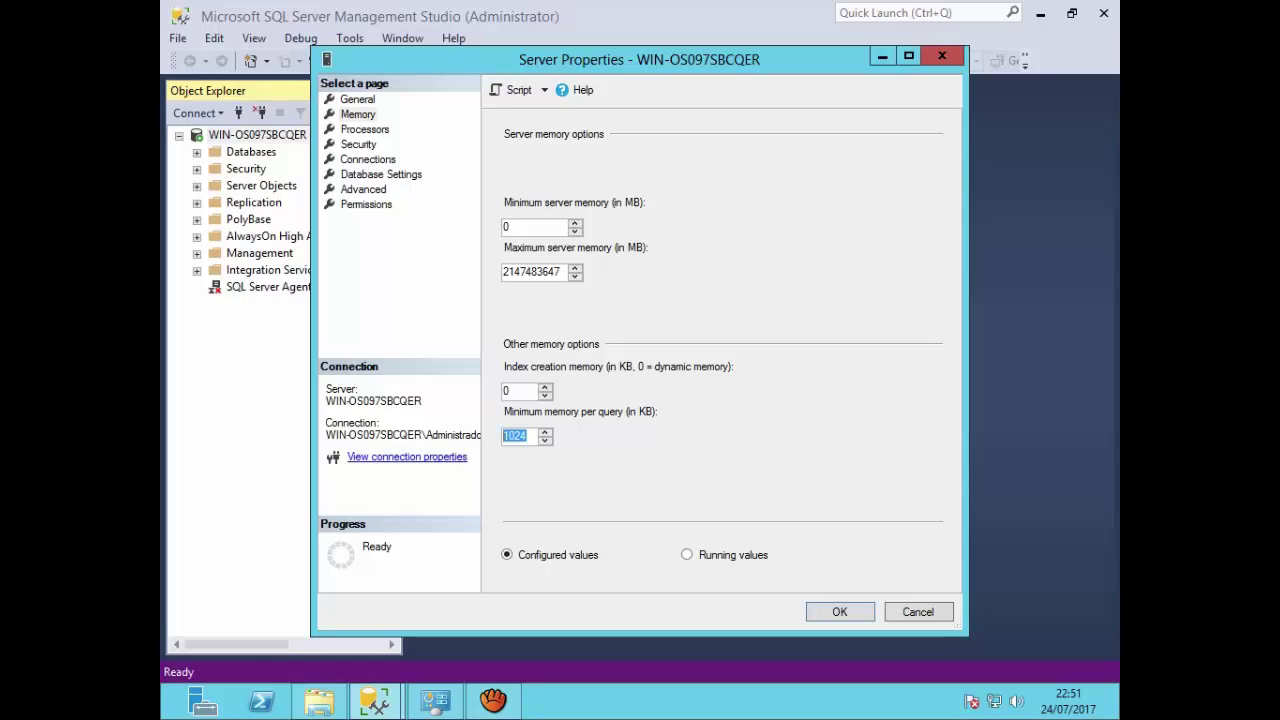
pyautogui.click(365, 130)
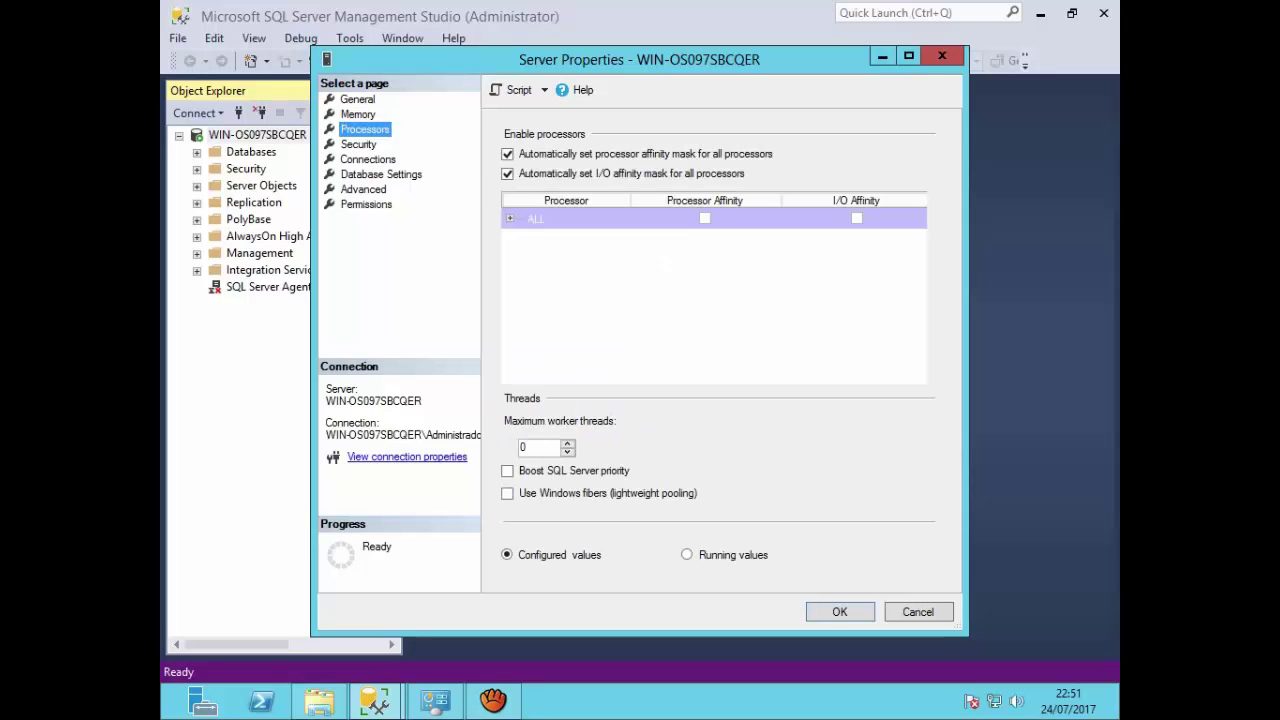
# Step: On the Security page, toggle between Windows-only and mixed SQL Server and Windows authentication
pyautogui.click(359, 145)
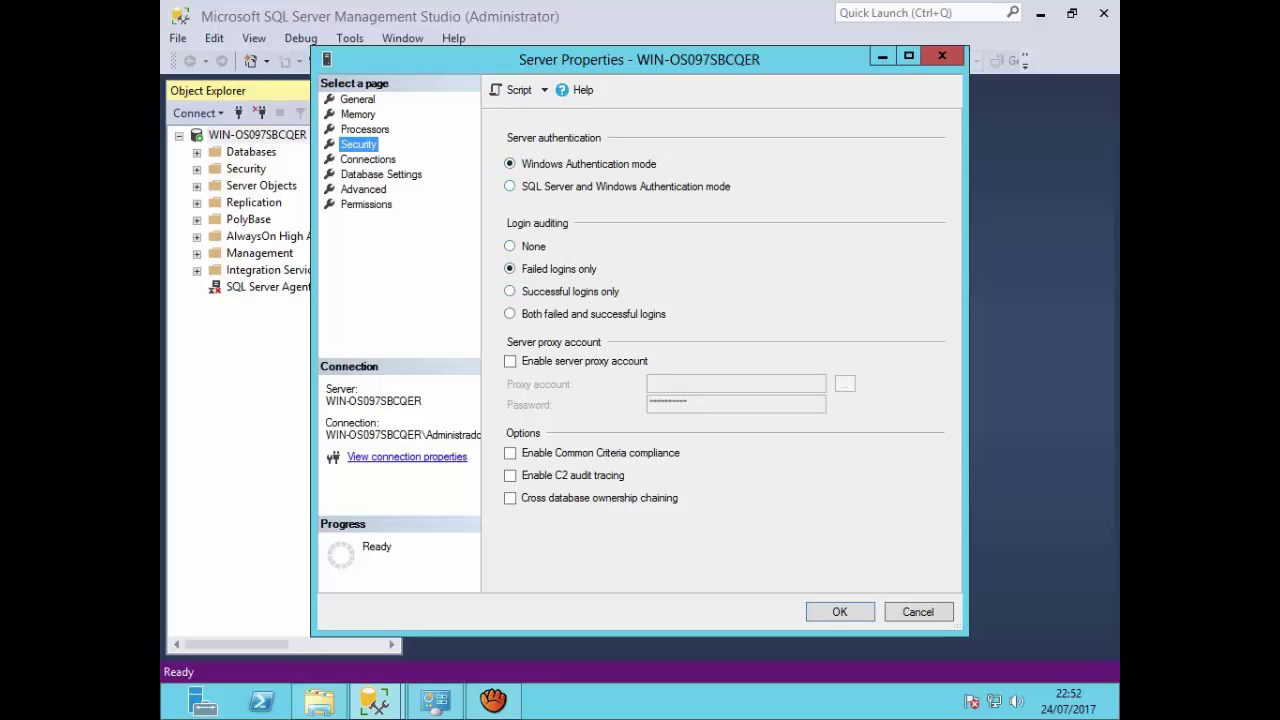
pyautogui.click(510, 186)
pyautogui.click(510, 164)
pyautogui.click(510, 187)
# Step: Cycle the login auditing and proxy account options, then restore failed-login auditing and Windows-only authentication
pyautogui.click(510, 246)
pyautogui.click(510, 269)
pyautogui.click(510, 291)
pyautogui.click(510, 314)
pyautogui.click(510, 361)
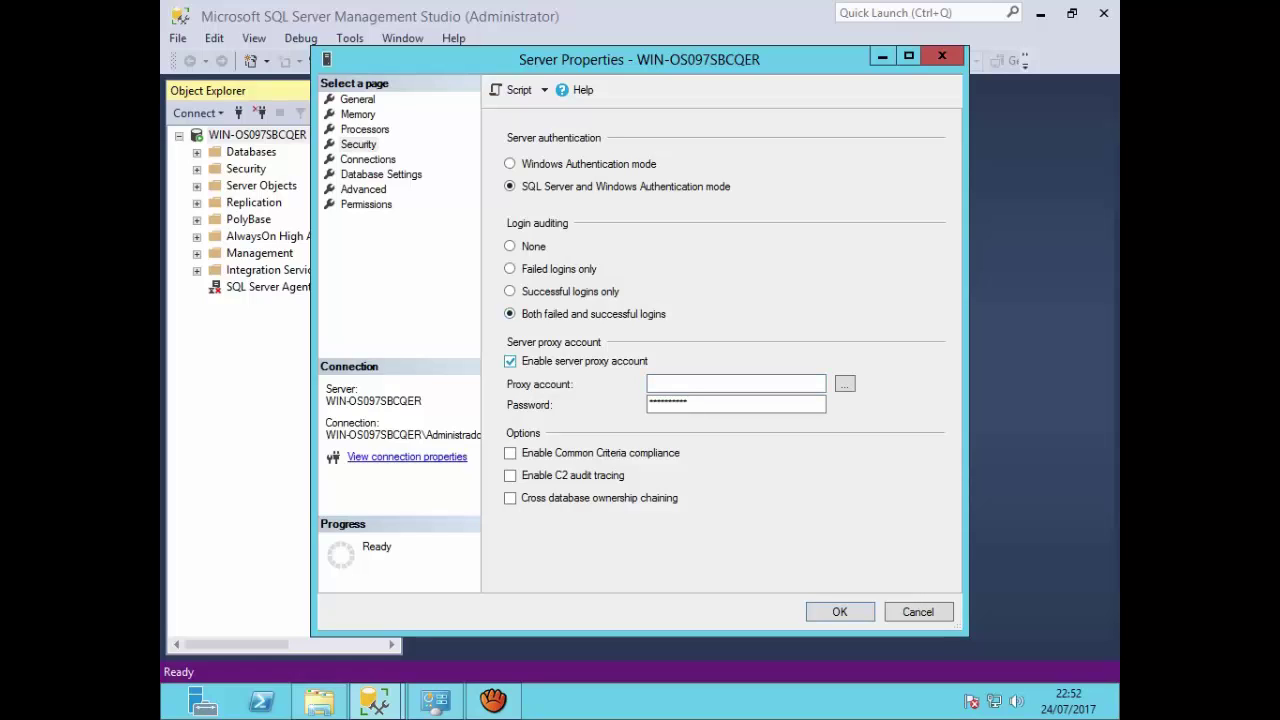
pyautogui.click(510, 361)
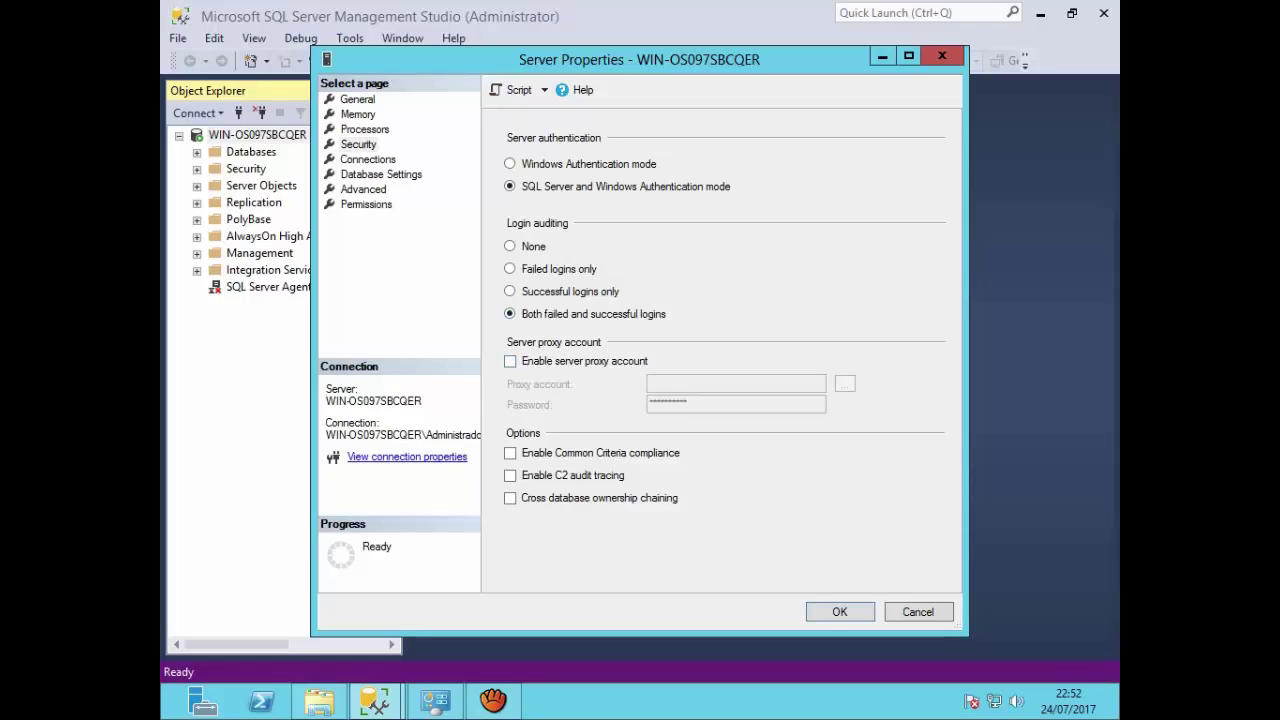
pyautogui.click(510, 268)
pyautogui.click(510, 164)
pyautogui.click(368, 160)
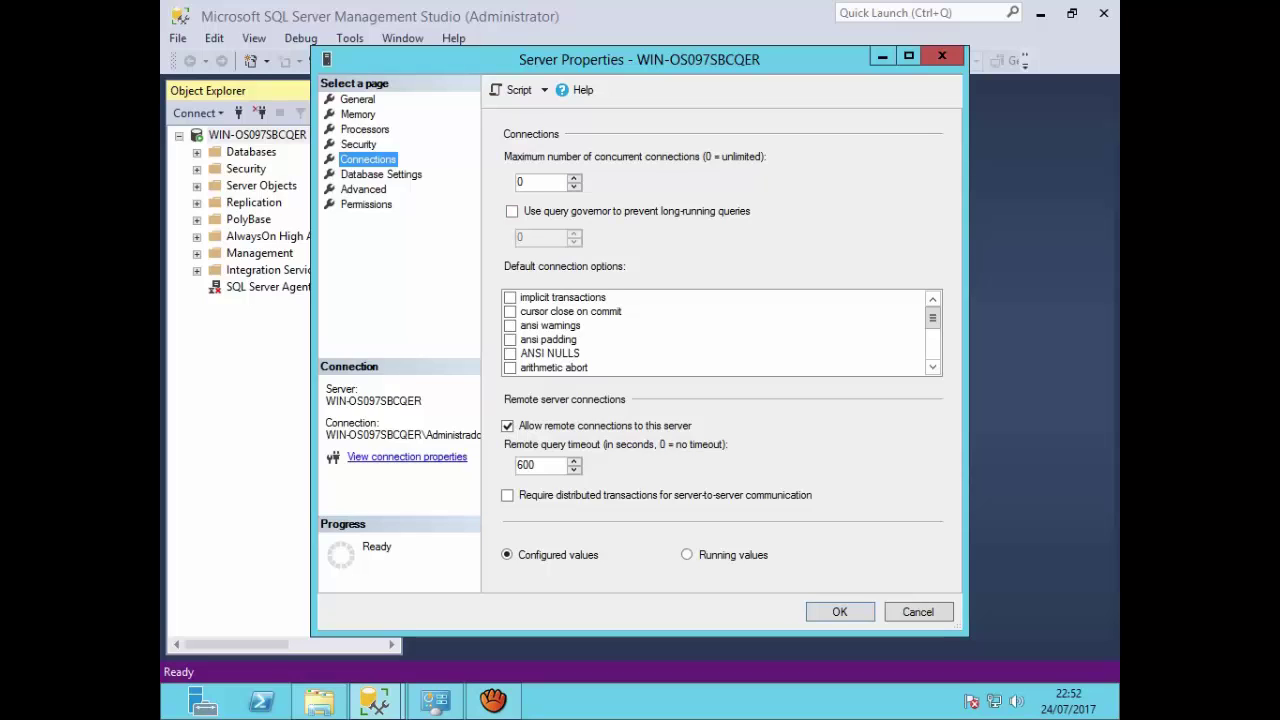
# Step: Browse the Database Settings, Advanced and Permissions pages, returning to Connections
pyautogui.click(381, 174)
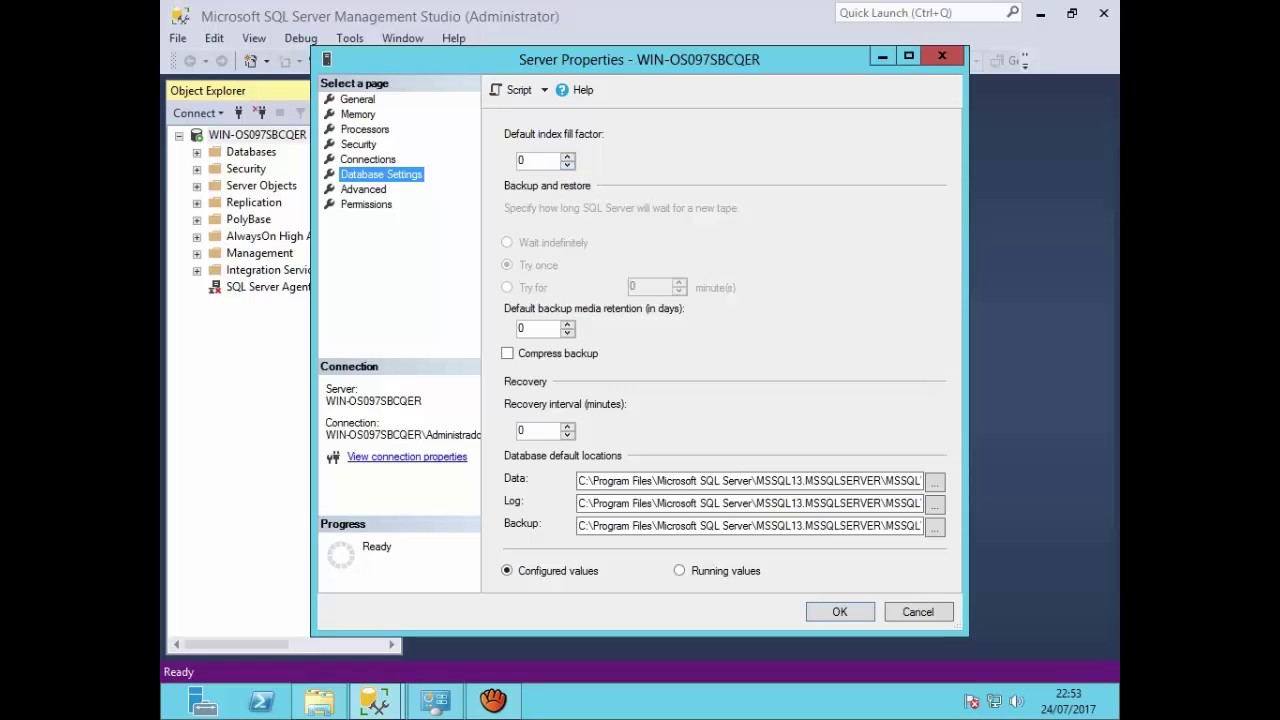
pyautogui.click(363, 189)
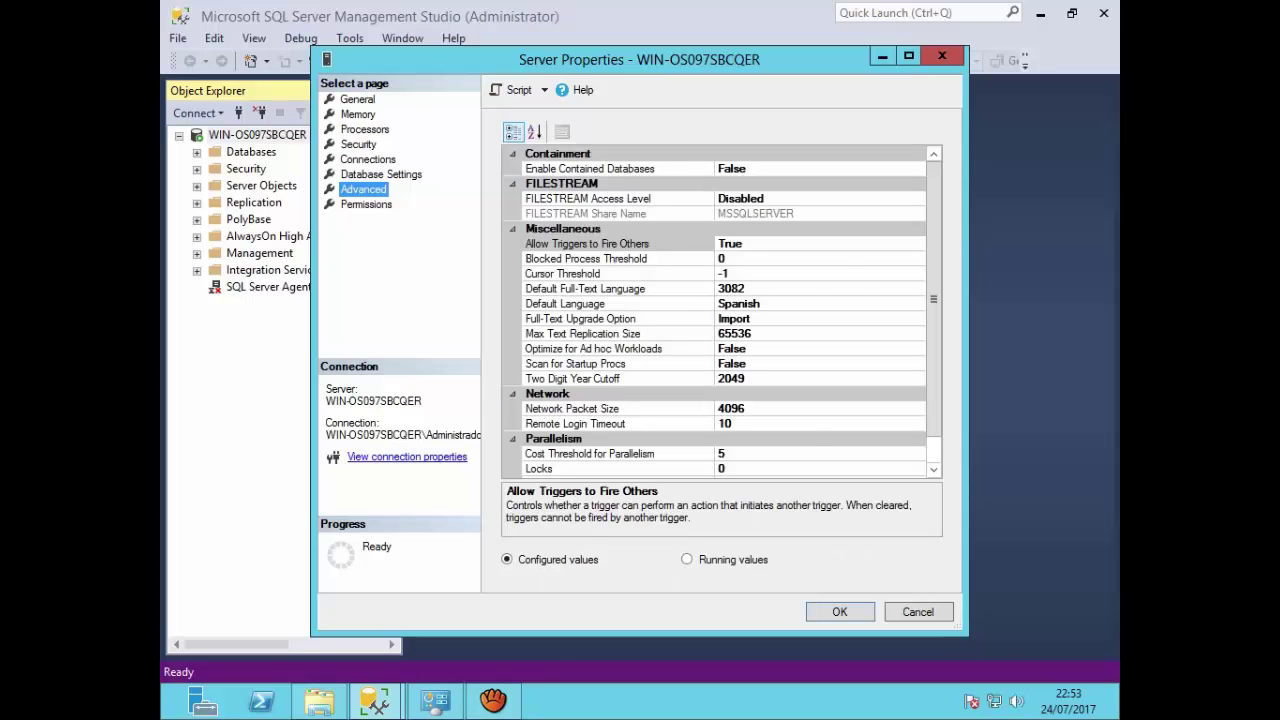
pyautogui.click(366, 204)
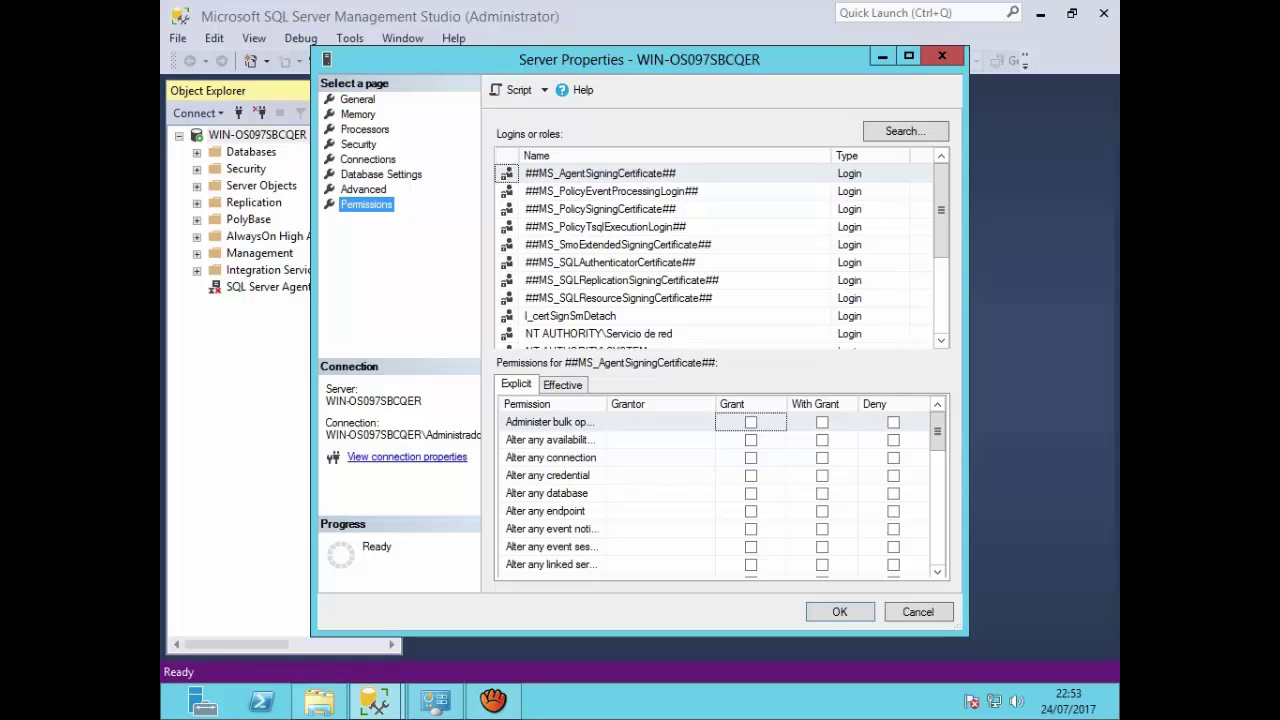
pyautogui.click(368, 160)
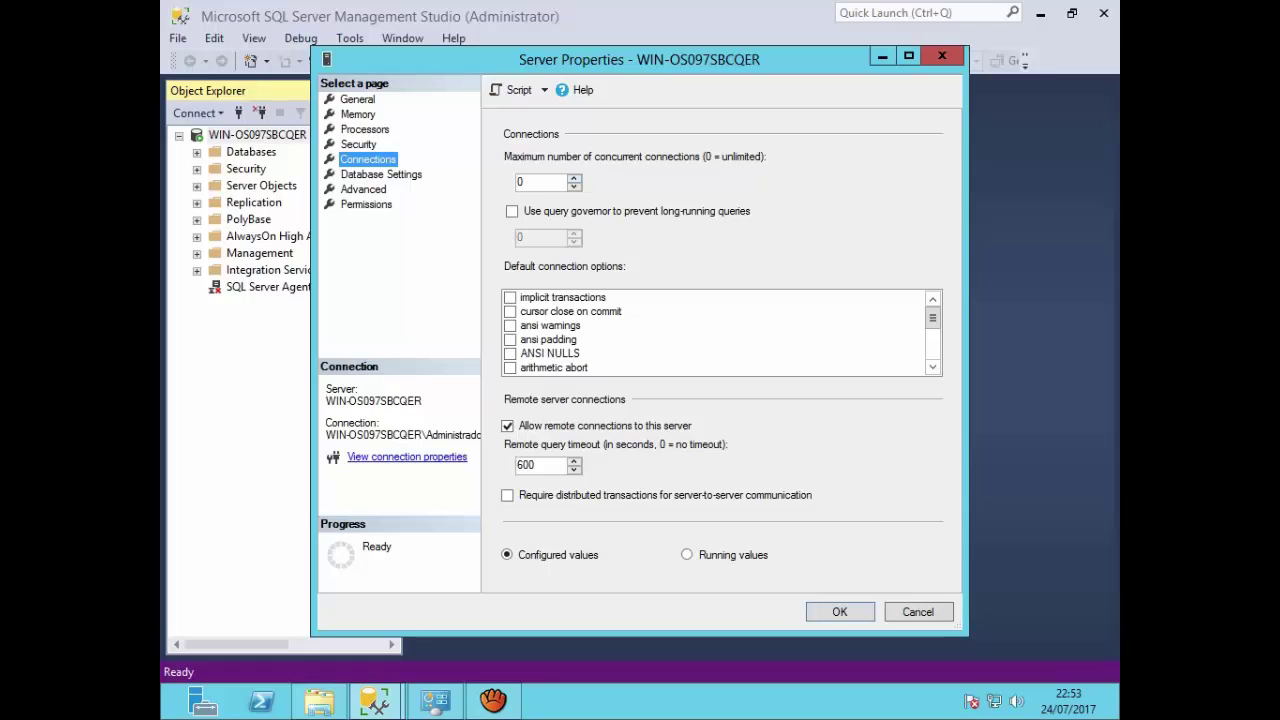
# Step: Try the query governor limit of 300, untick it, and close Server Properties without applying
pyautogui.press('Tab')
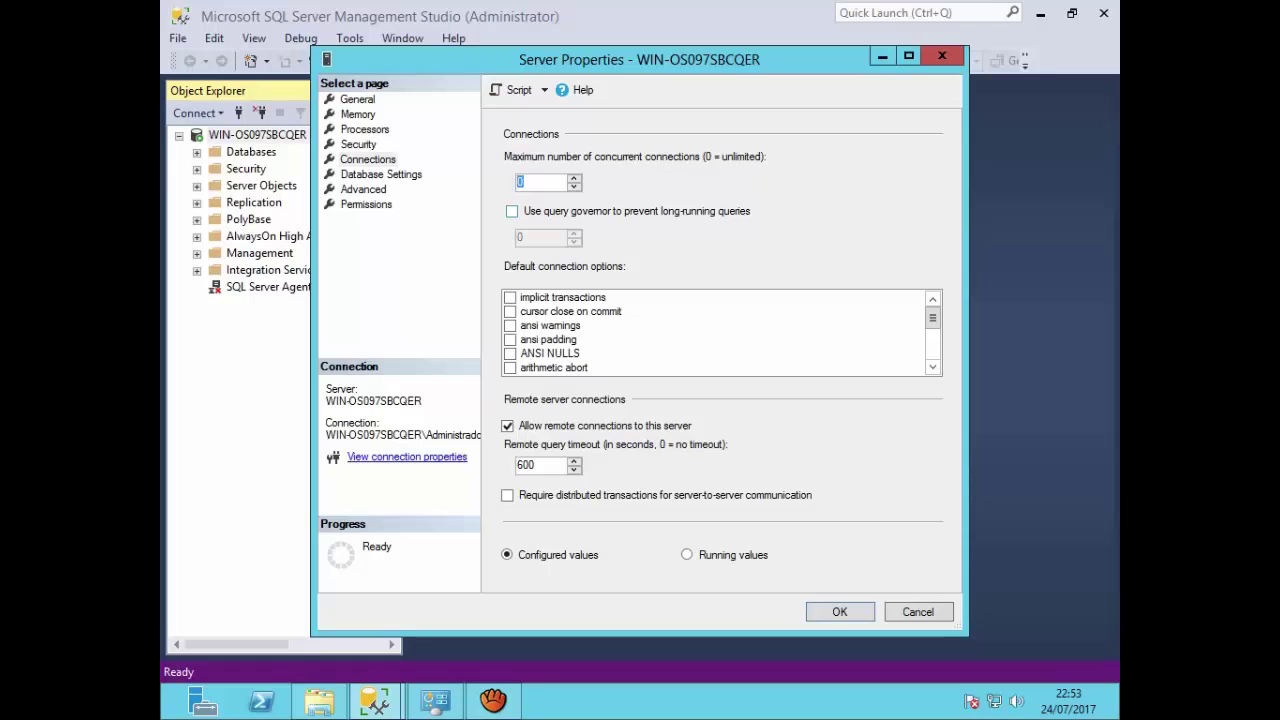
pyautogui.click(512, 211)
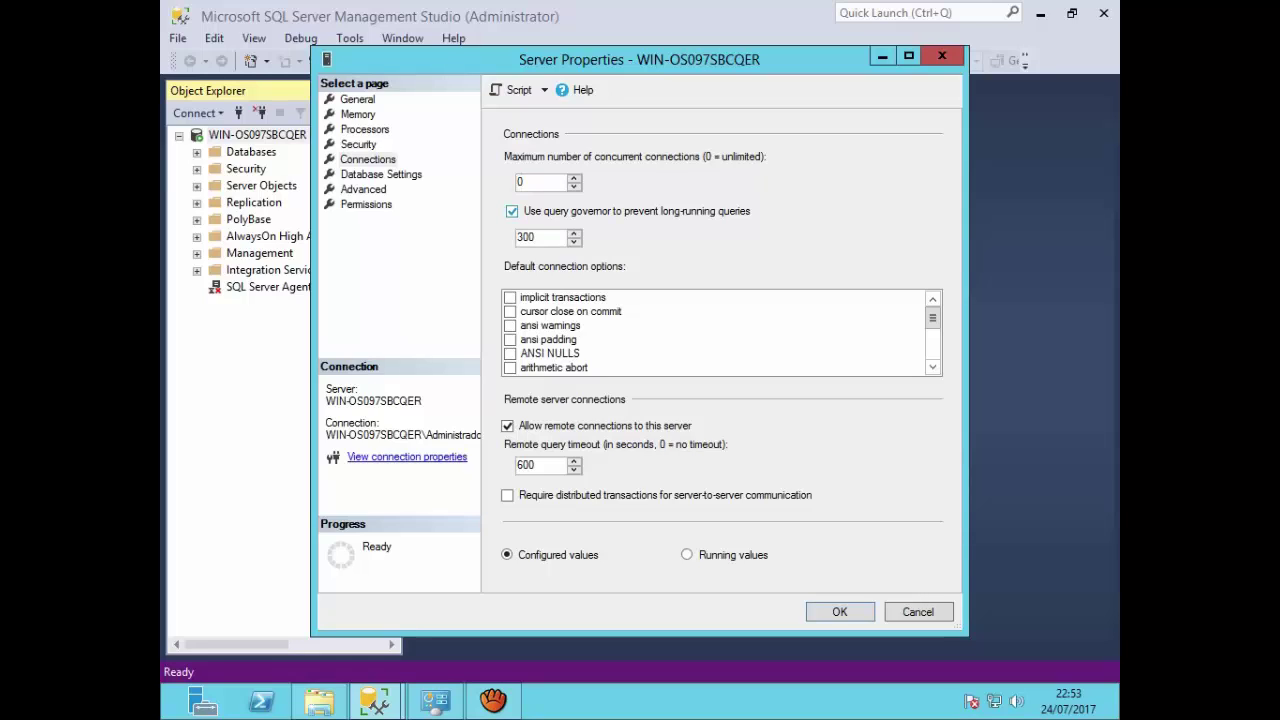
pyautogui.doubleClick(532, 237)
pyautogui.click(534, 237)
pyautogui.moveTo(537, 238); pyautogui.dragTo(514, 237)
pyautogui.click(512, 211)
pyautogui.click(942, 56)
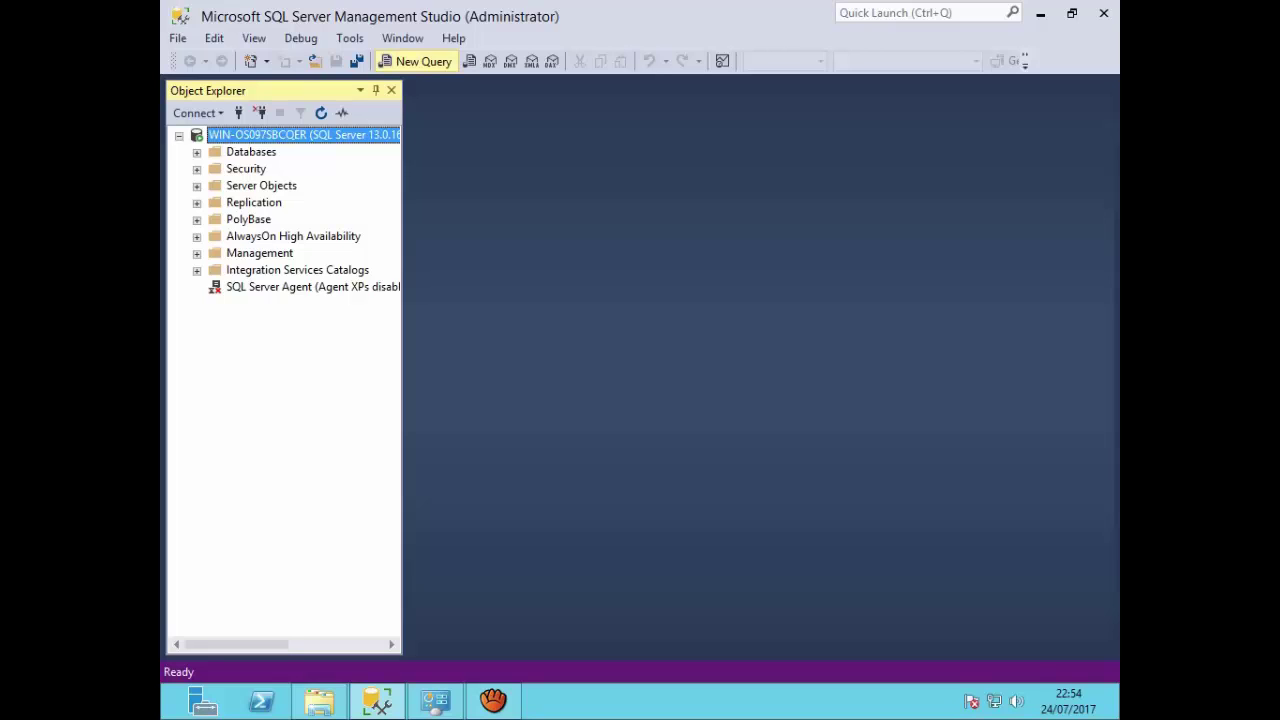
# Step: Run sp_configure in a new query window
pyautogui.click(417, 62)
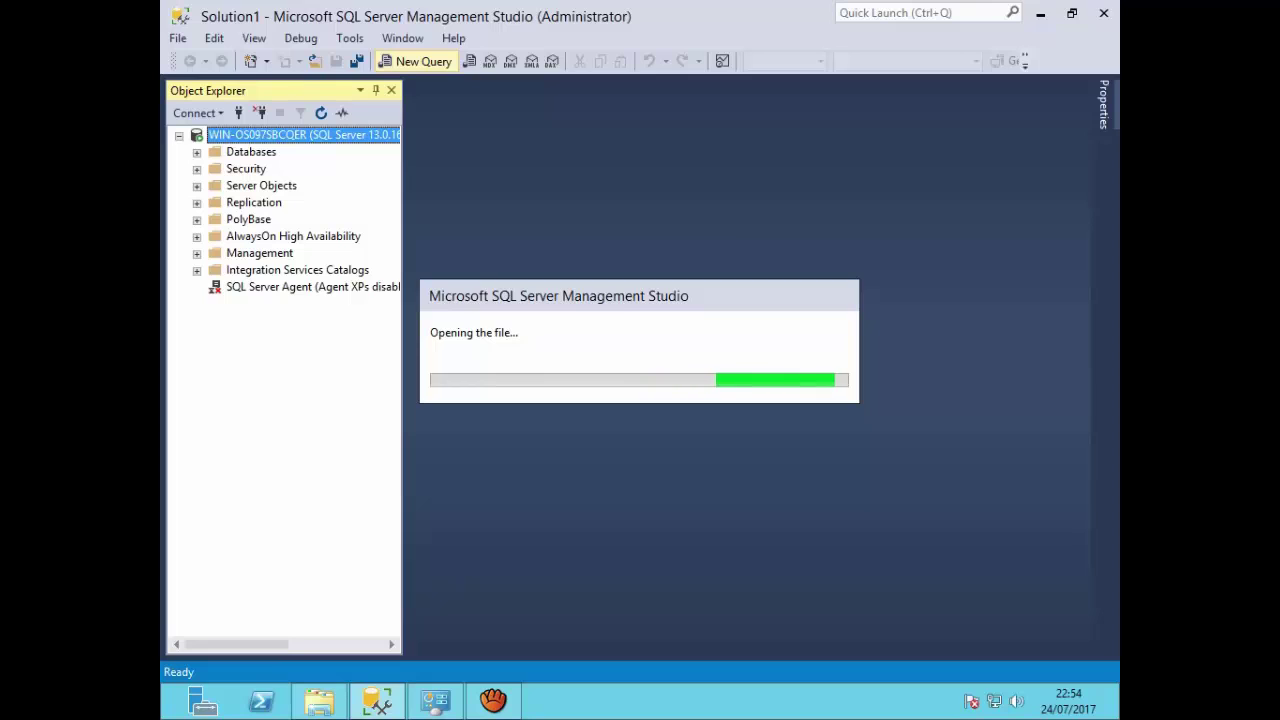
pyautogui.write('s')
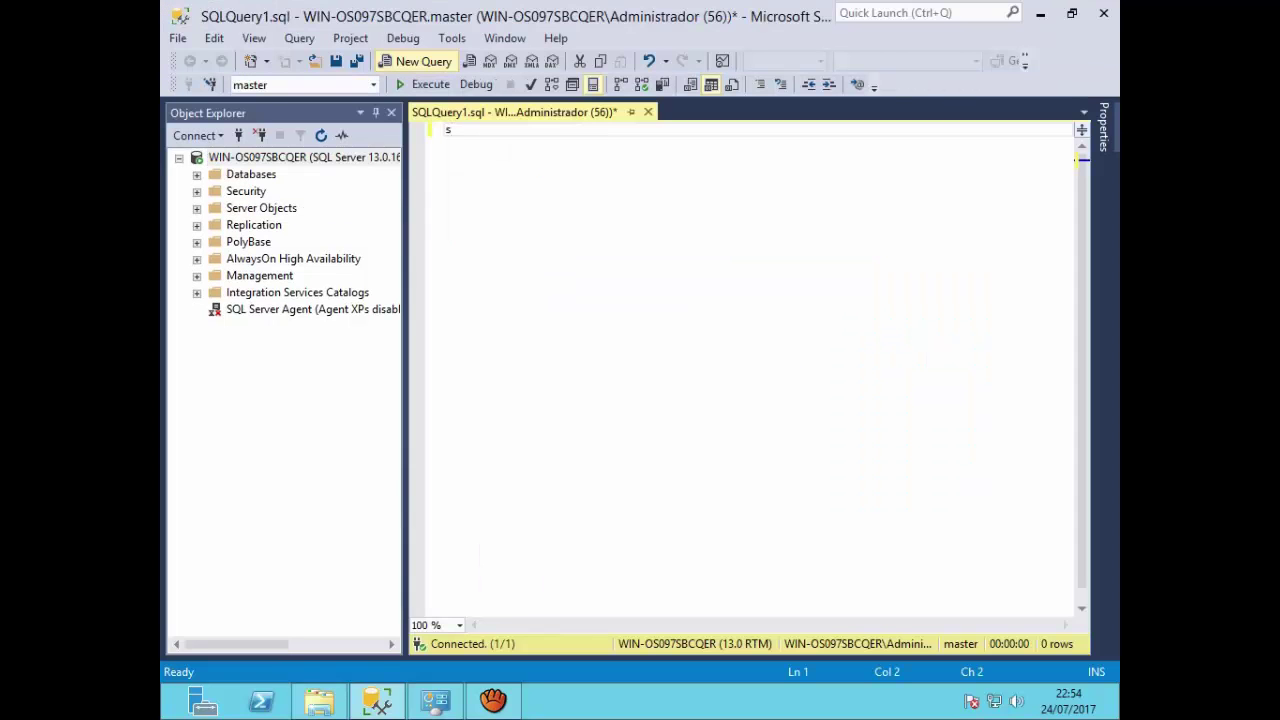
pyautogui.write('p?')
pyautogui.press('BackSpace')
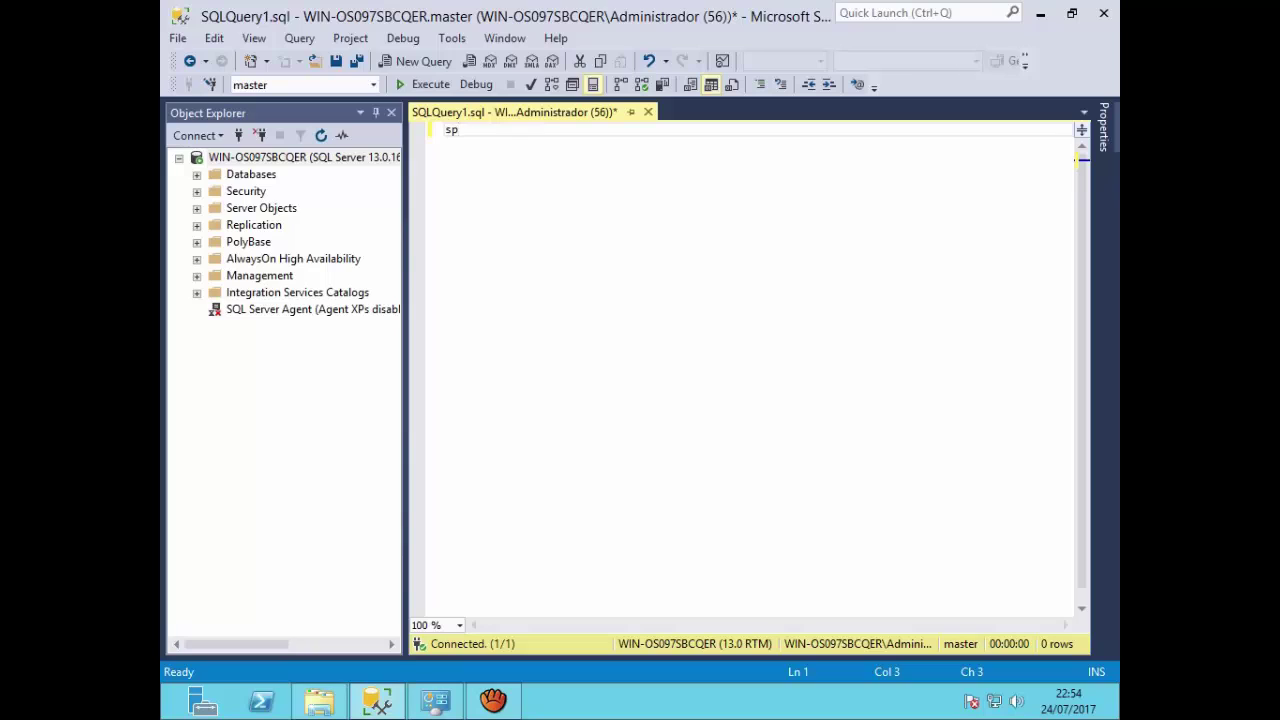
pyautogui.write('/')
pyautogui.press('BackSpace')
pyautogui.write('<')
pyautogui.press('BackSpace')
pyautogui.write('>>?')
pyautogui.press('BackSpace')
pyautogui.press('BackSpace')
pyautogui.write('"|}{!@')
pyautogui.press('BackSpace')
pyautogui.press('BackSpace')
pyautogui.press('BackSpace')
pyautogui.hotkey('shift', 'Left')
pyautogui.hotkey('shift', 'Left')
pyautogui.press('BackSpace')
pyautogui.write('_configure')
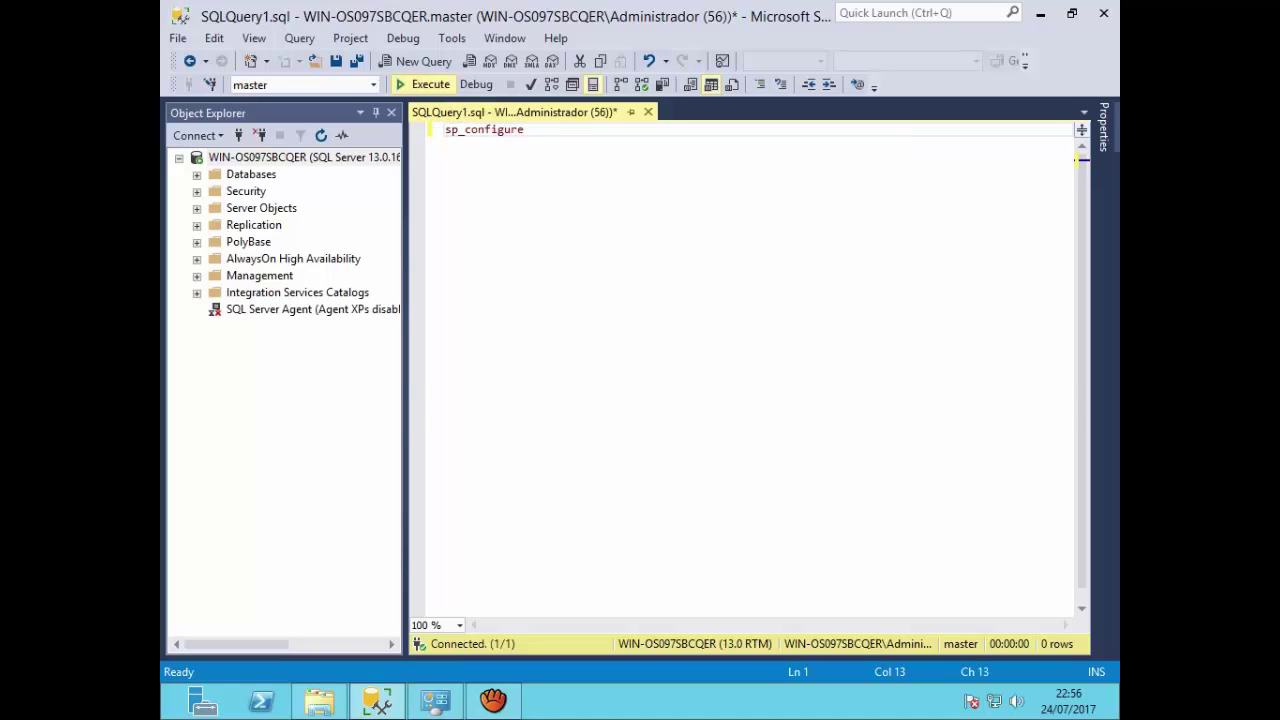
pyautogui.press('F5')
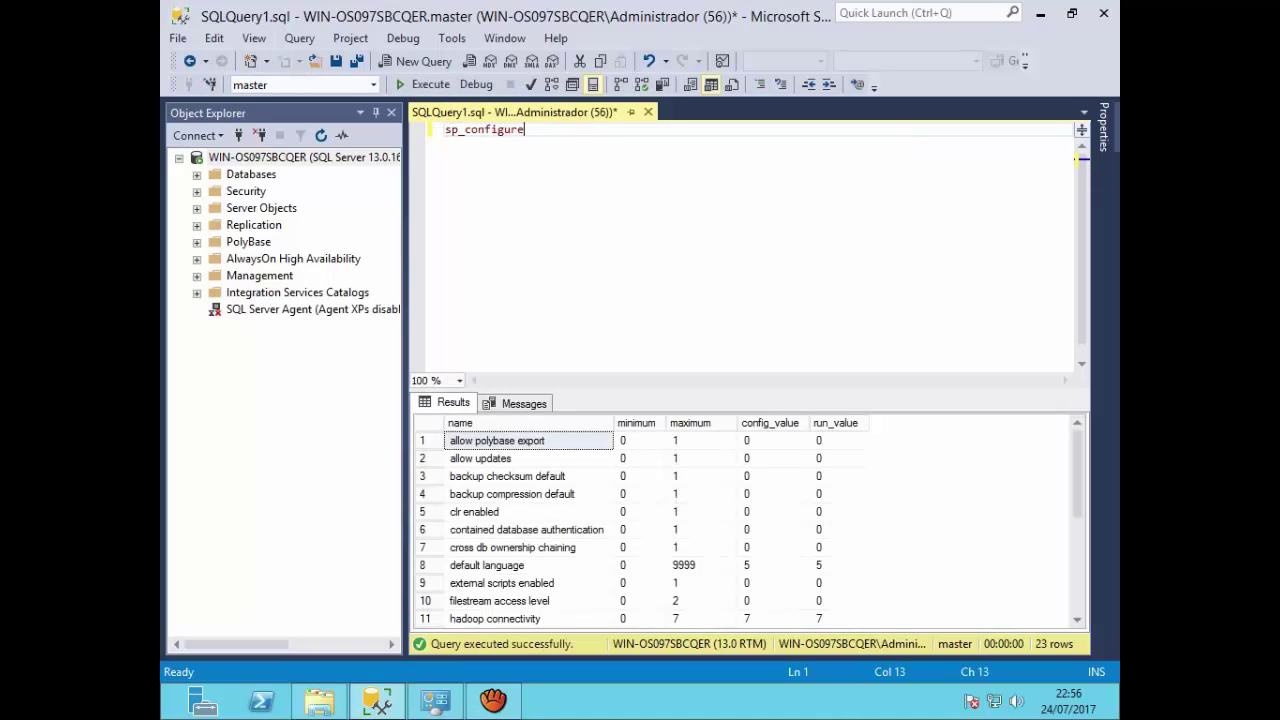
# Step: Enlarge the Results grid and inspect the minimum and maximum values of the user options row
pyautogui.moveTo(750, 389); pyautogui.dragTo(750, 190)
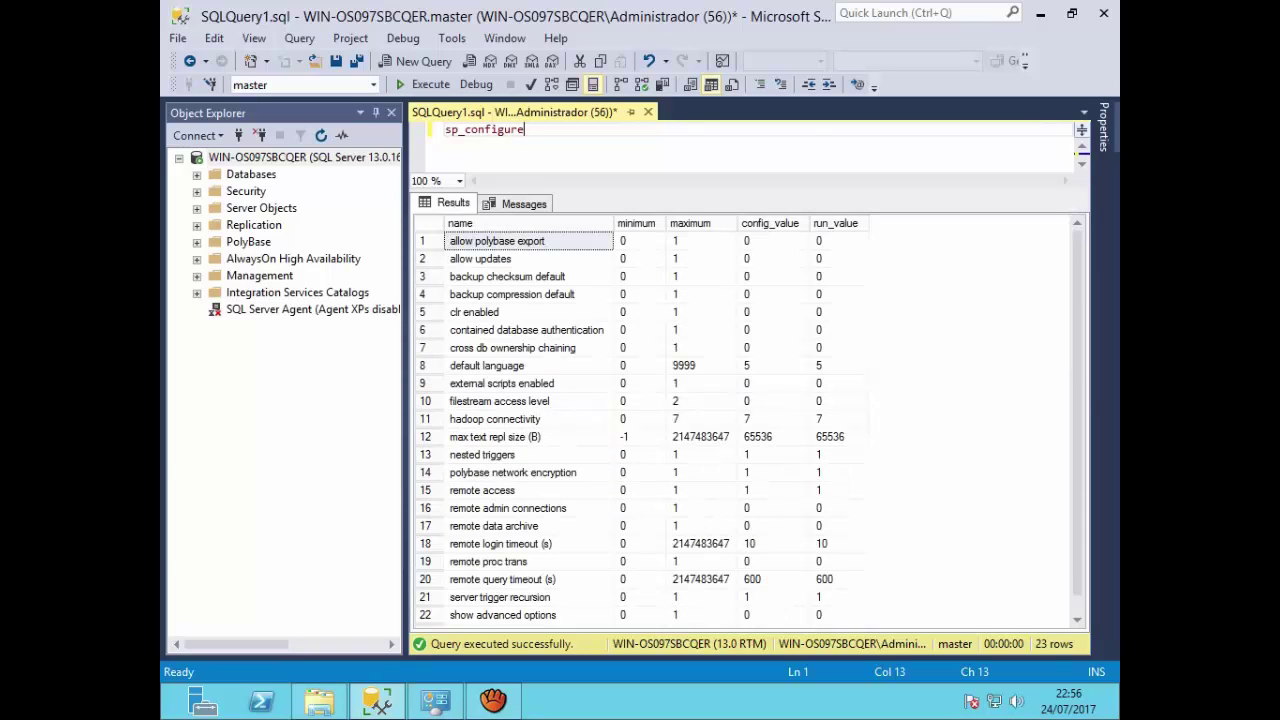
pyautogui.moveTo(1077, 380); pyautogui.dragTo(1077, 400)
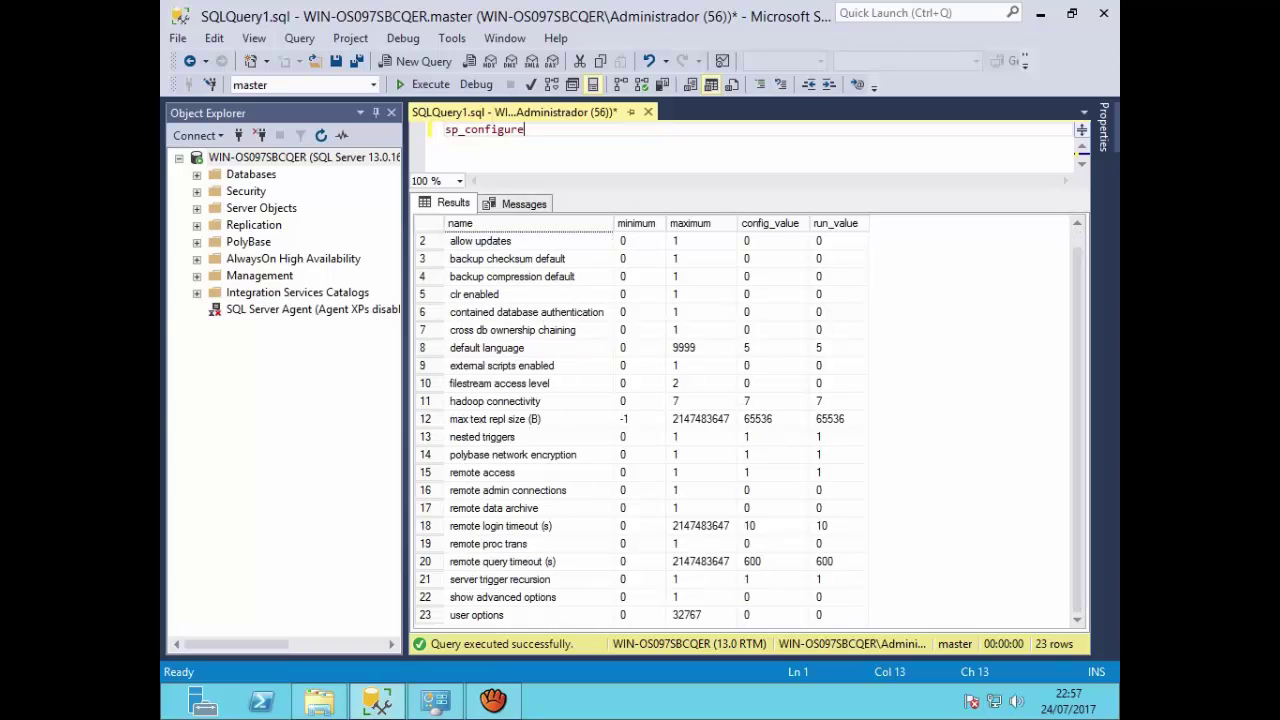
pyautogui.click(528, 615)
pyautogui.click(700, 615)
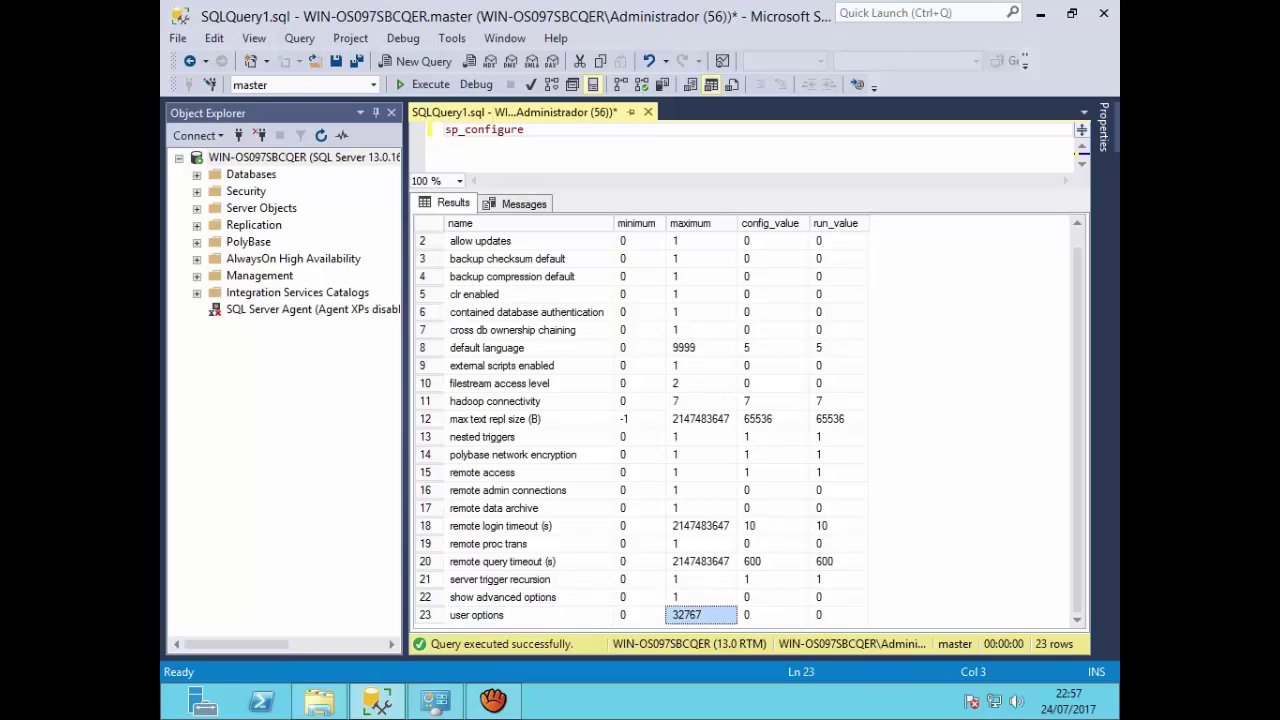
pyautogui.click(639, 615)
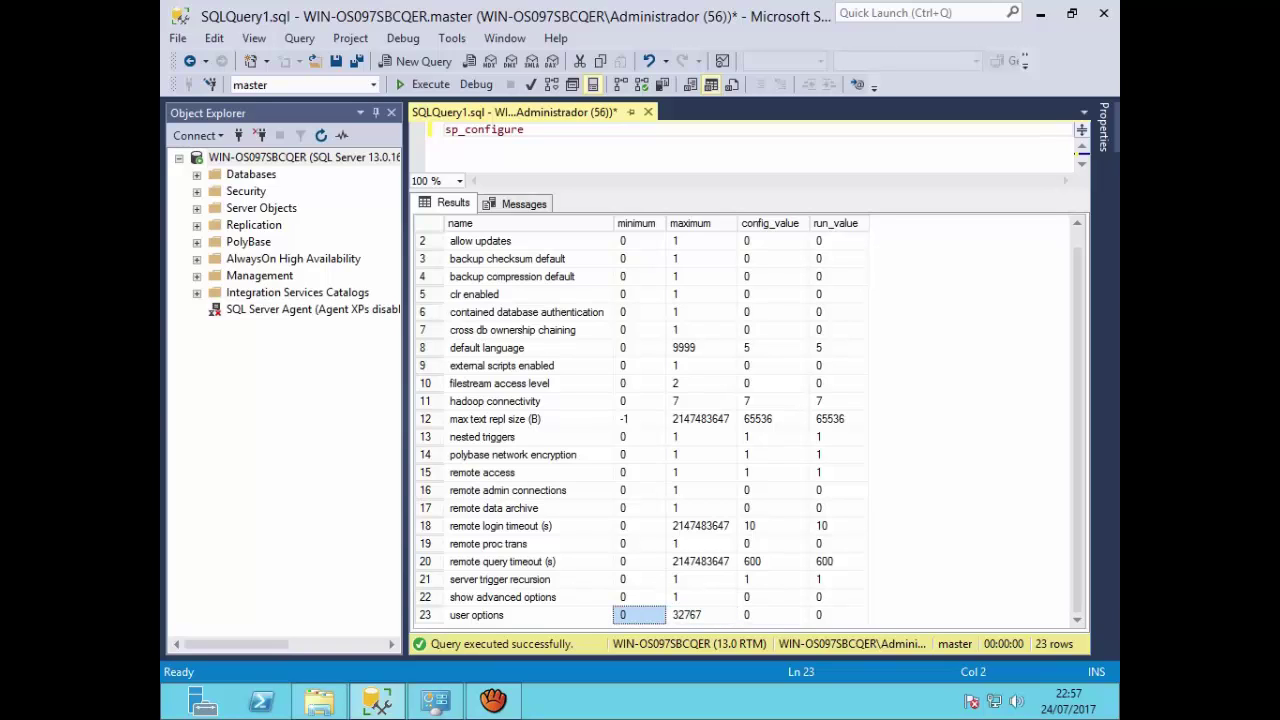
pyautogui.click(700, 615)
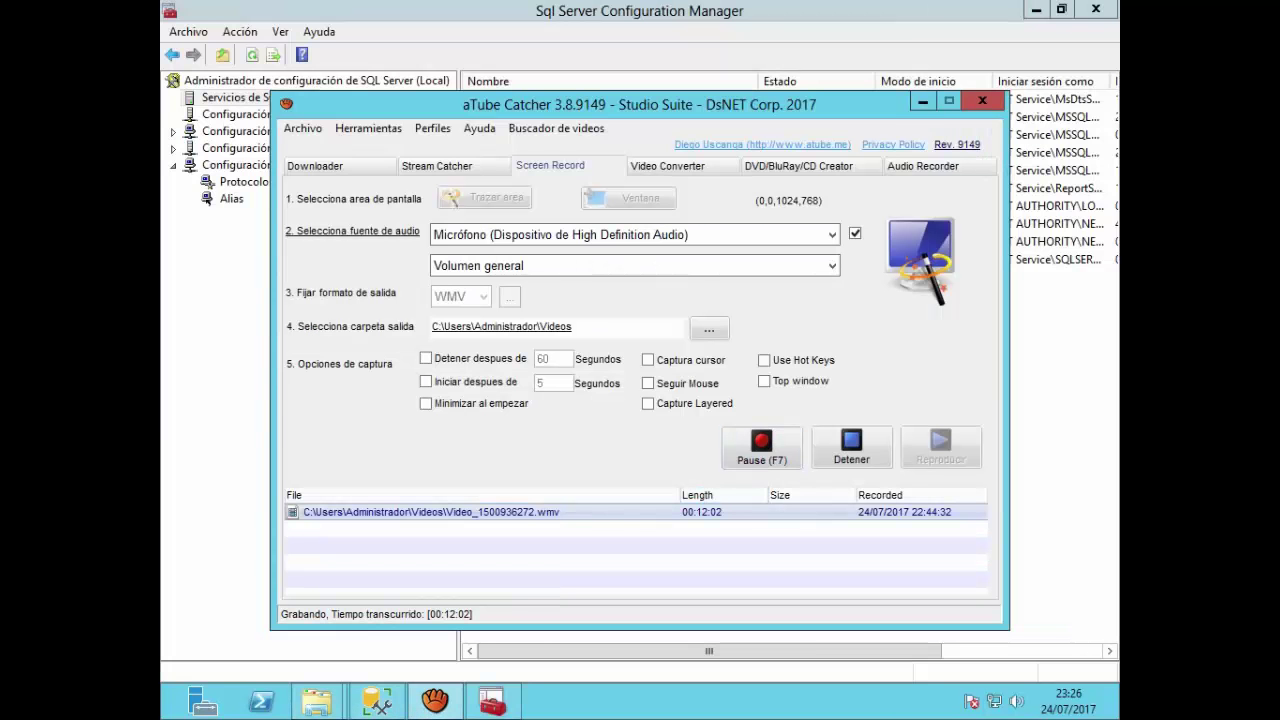
# Step: Minimize aTube Catcher to bring SQL Server Configuration Manager's services list into view
pyautogui.click(922, 101)
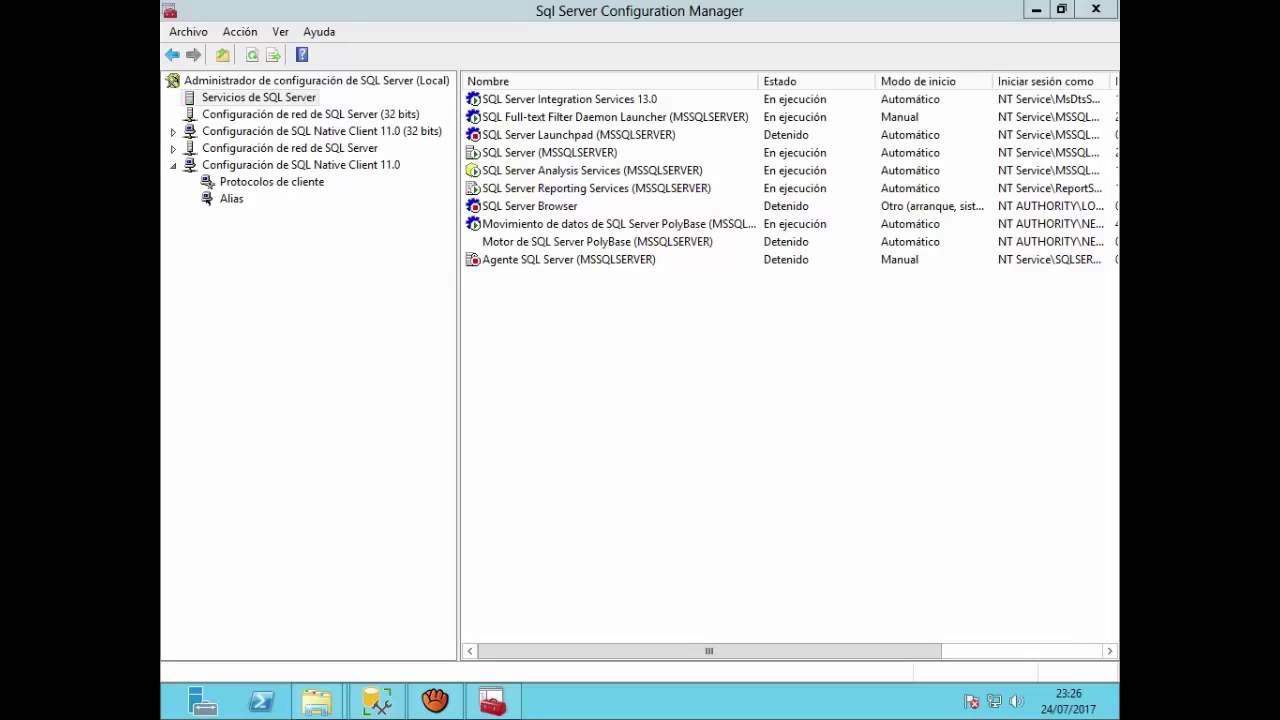
# Step: Set the SQL Server (MSSQLSERVER) service's start mode to Manual in its properties
pyautogui.click(574, 153)
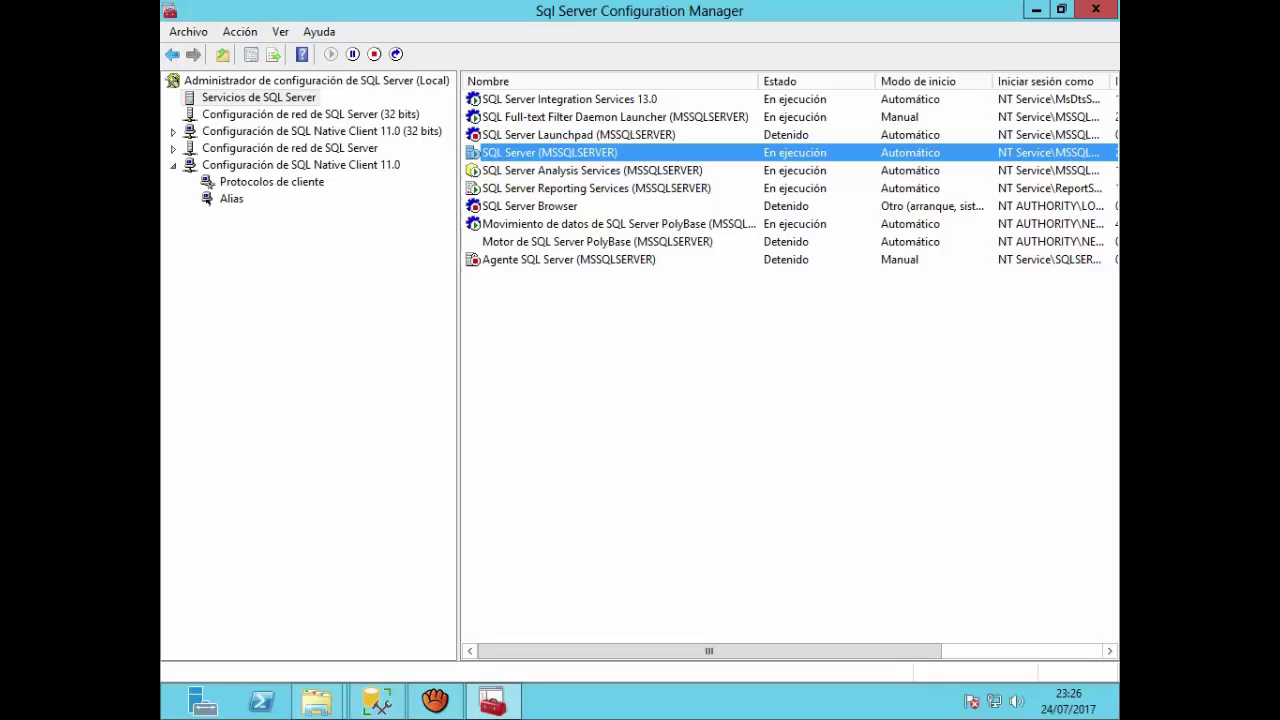
pyautogui.rightClick(562, 153)
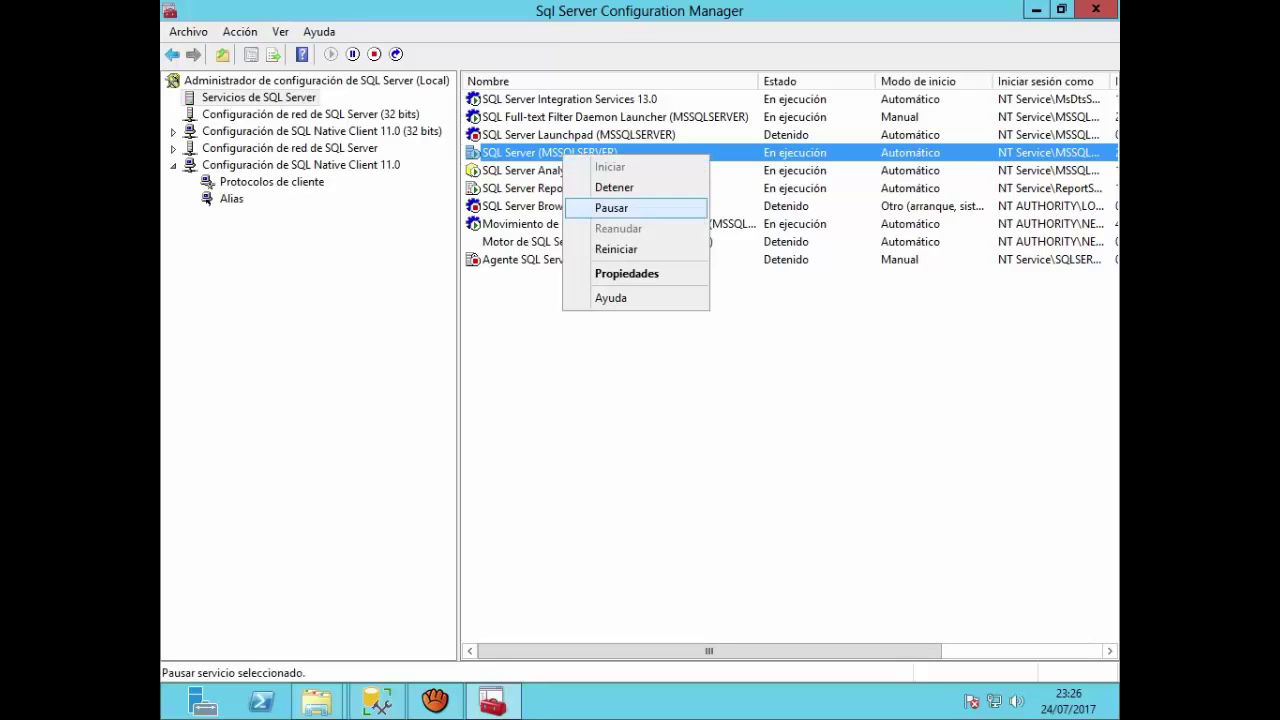
pyautogui.click(600, 274)
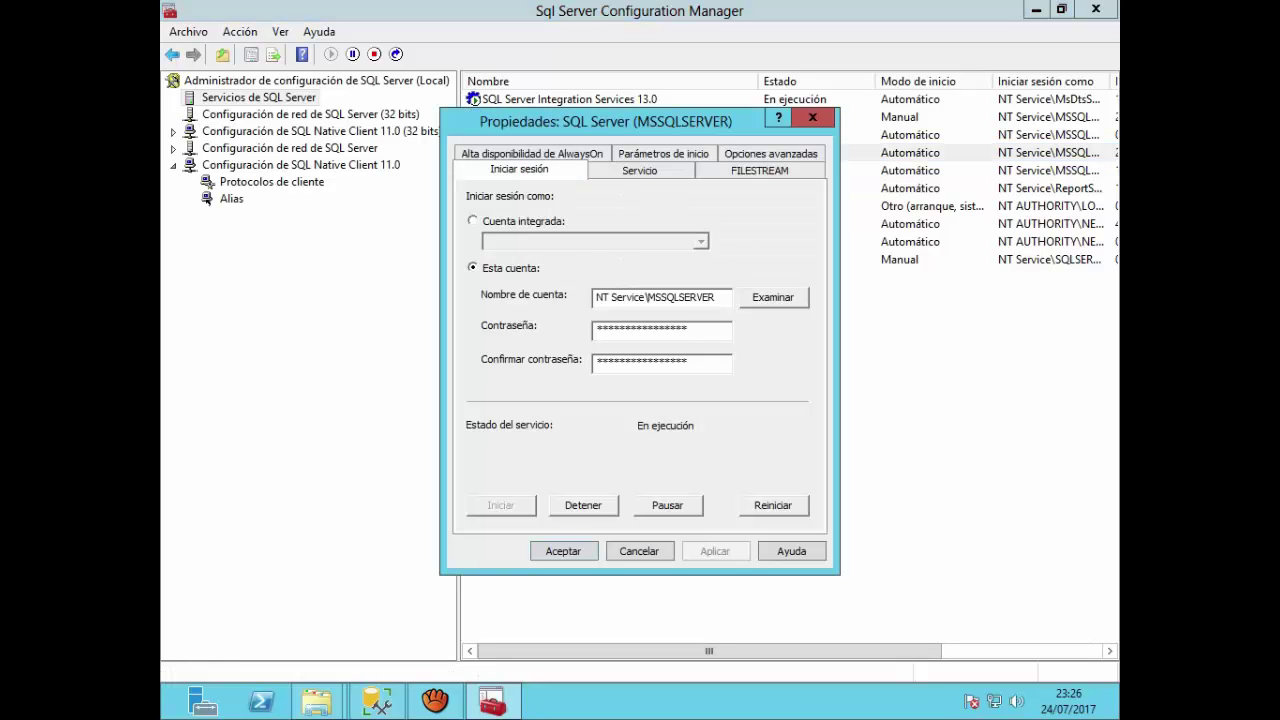
pyautogui.click(640, 171)
pyautogui.click(560, 274)
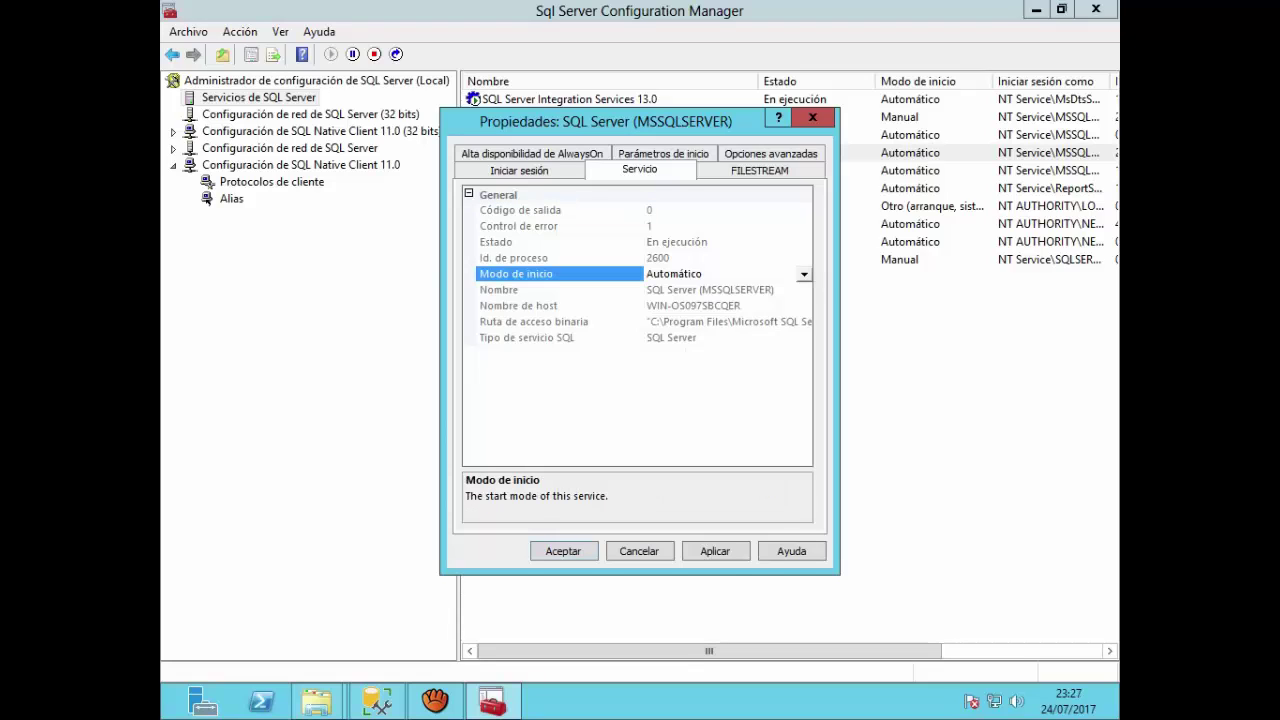
pyautogui.click(803, 274)
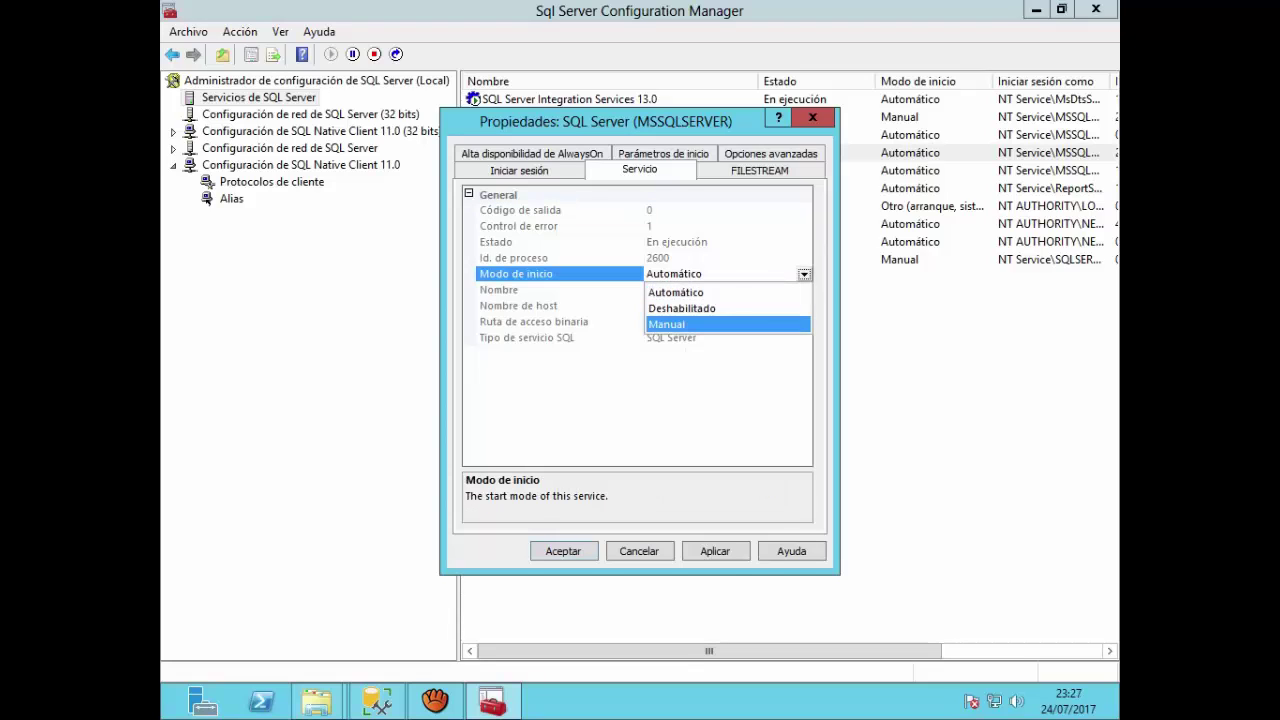
pyautogui.click(670, 326)
pyautogui.click(564, 551)
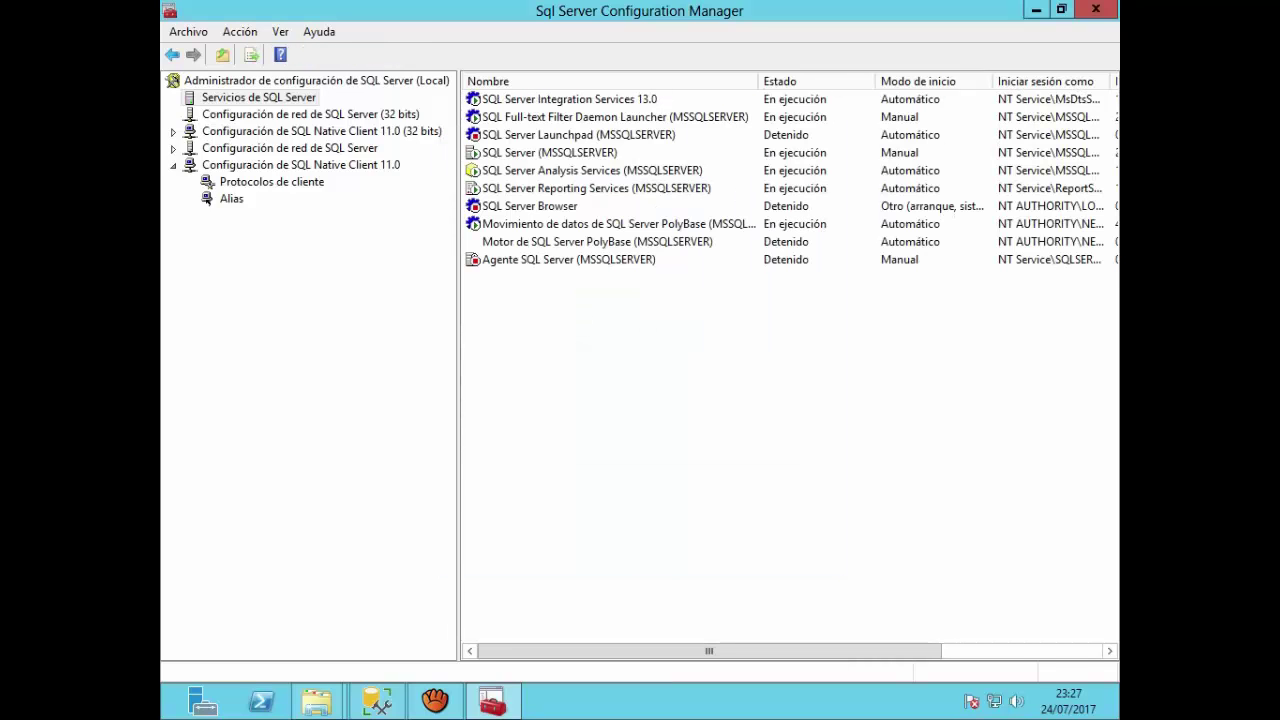
# Step: Set the Analysis Services (MSSQLSERVER) start mode to Manual and confirm
pyautogui.rightClick(610, 170)
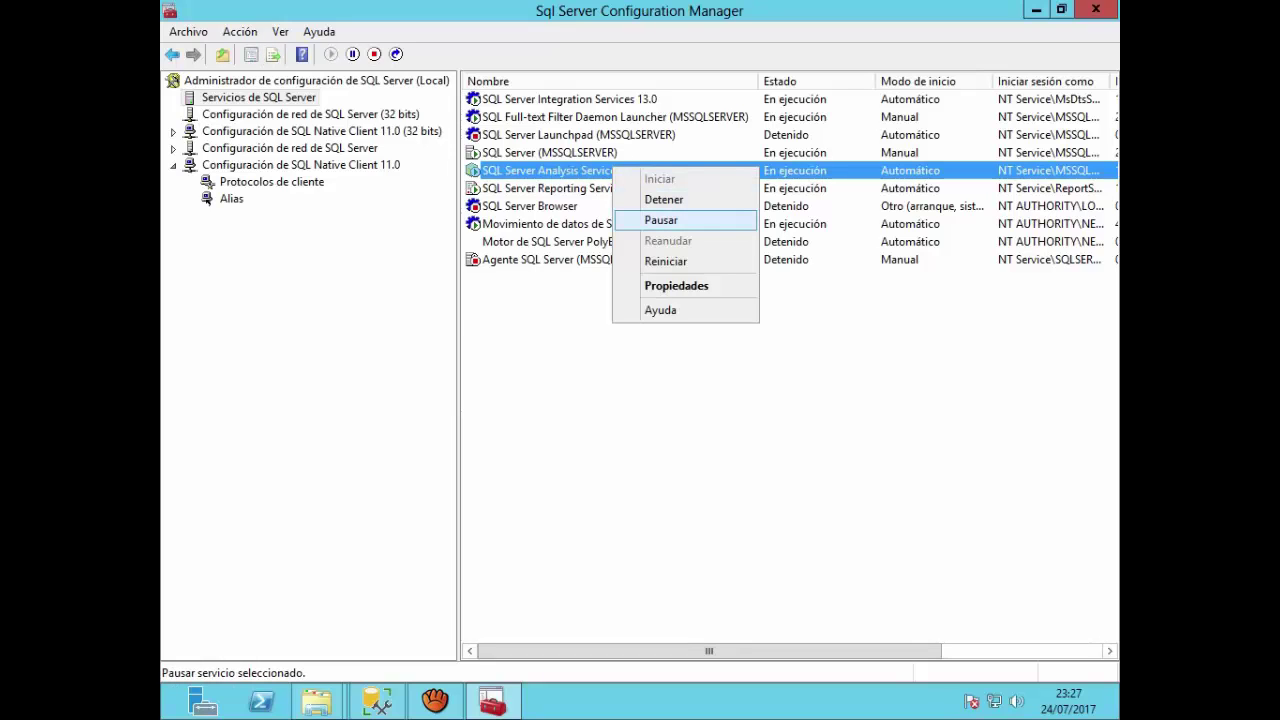
pyautogui.click(677, 286)
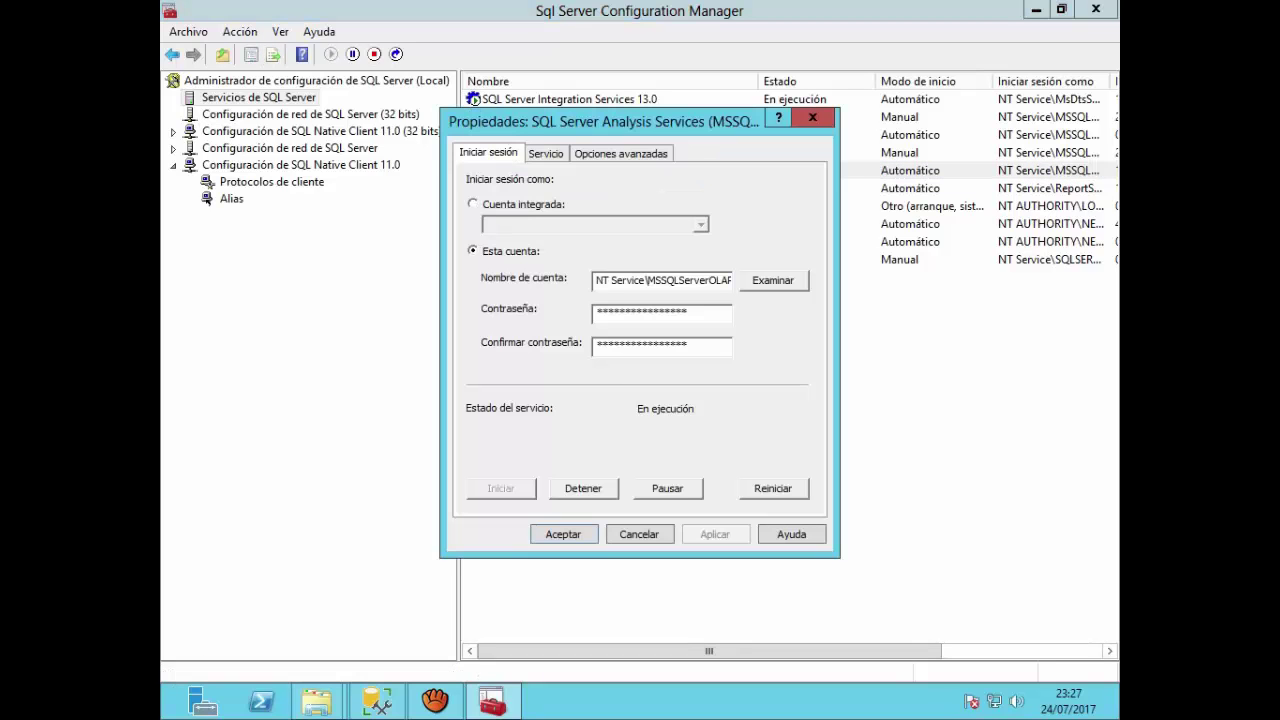
pyautogui.click(546, 153)
pyautogui.click(700, 257)
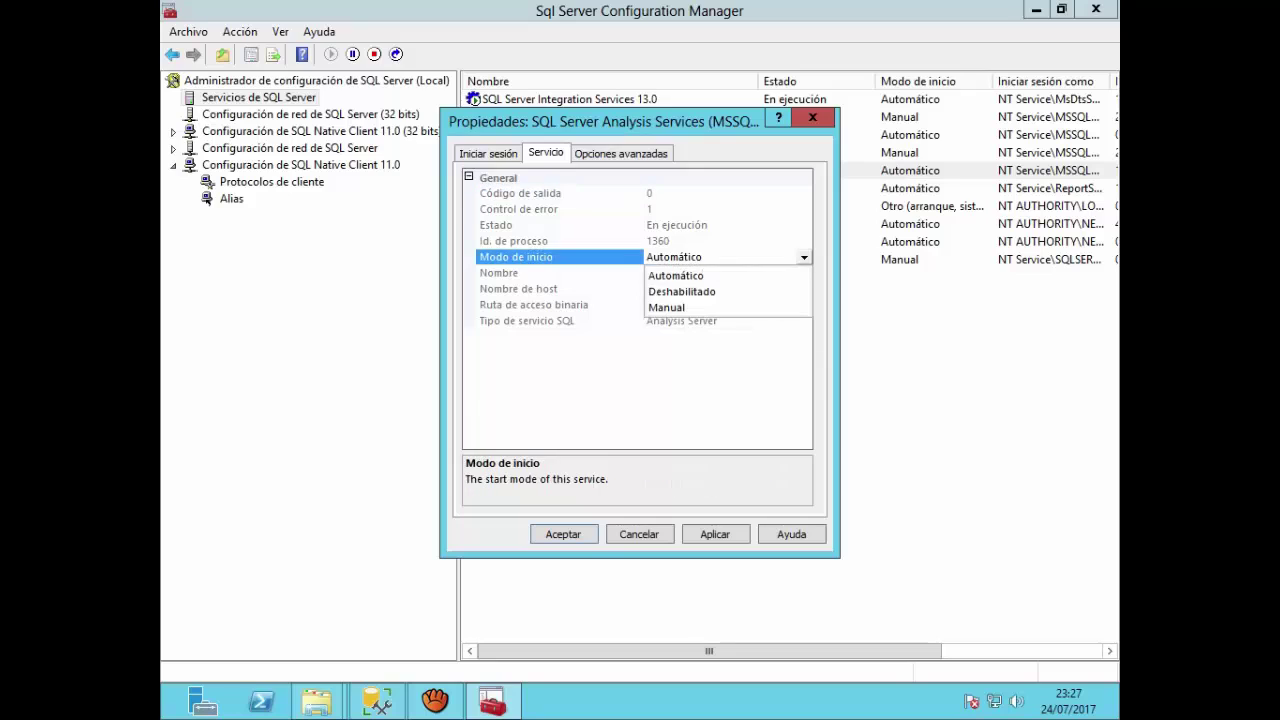
pyautogui.click(690, 308)
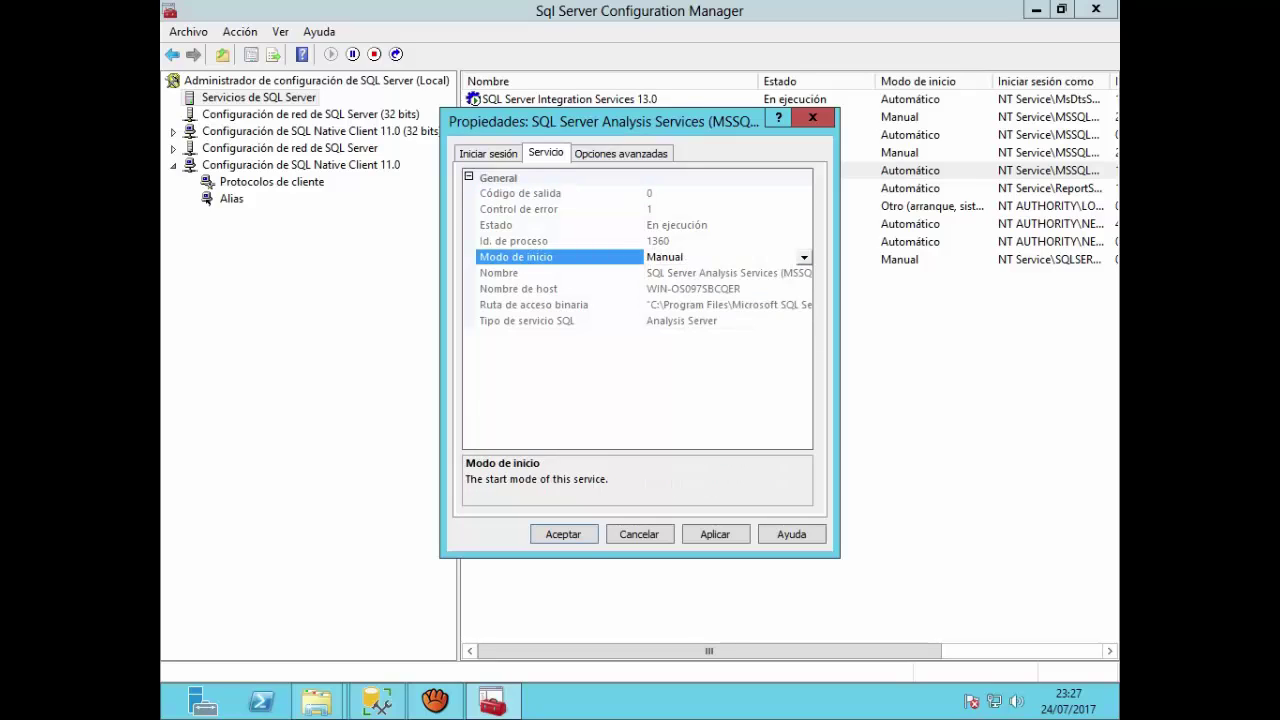
pyautogui.click(563, 534)
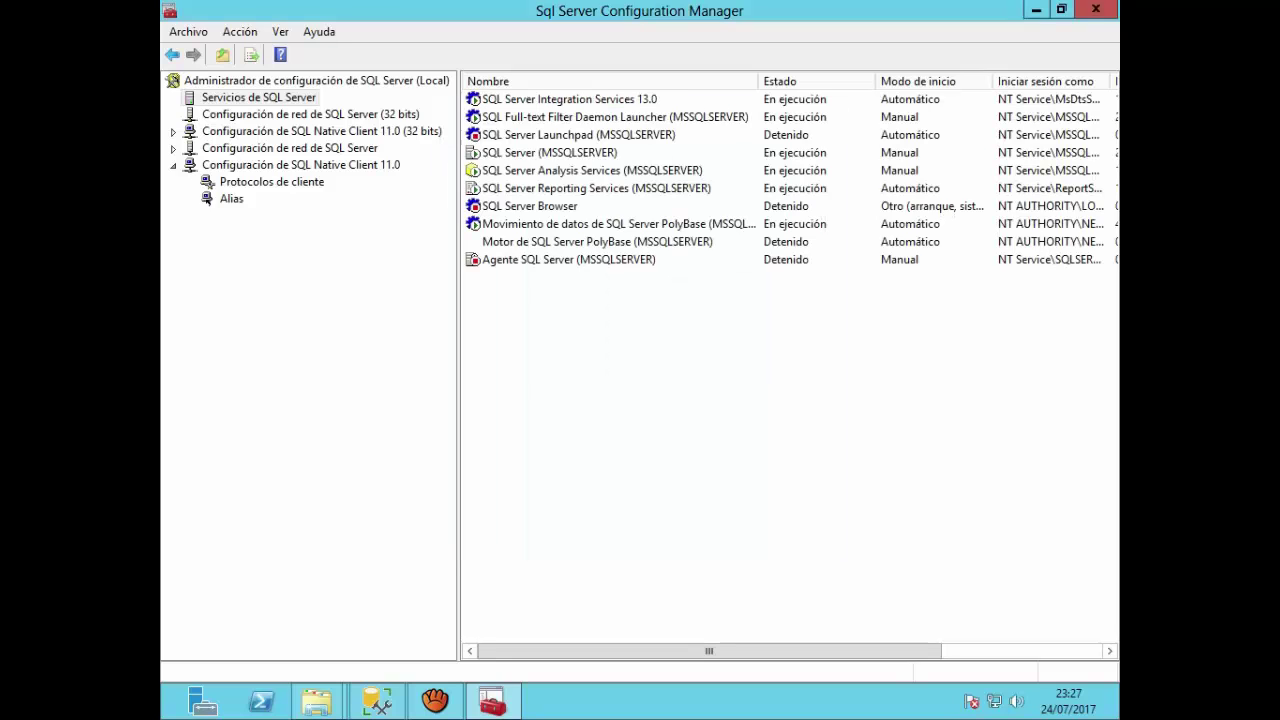
# Step: Set the Reporting Services start mode to Manual in its properties and confirm
pyautogui.click(640, 188)
pyautogui.rightClick(640, 188)
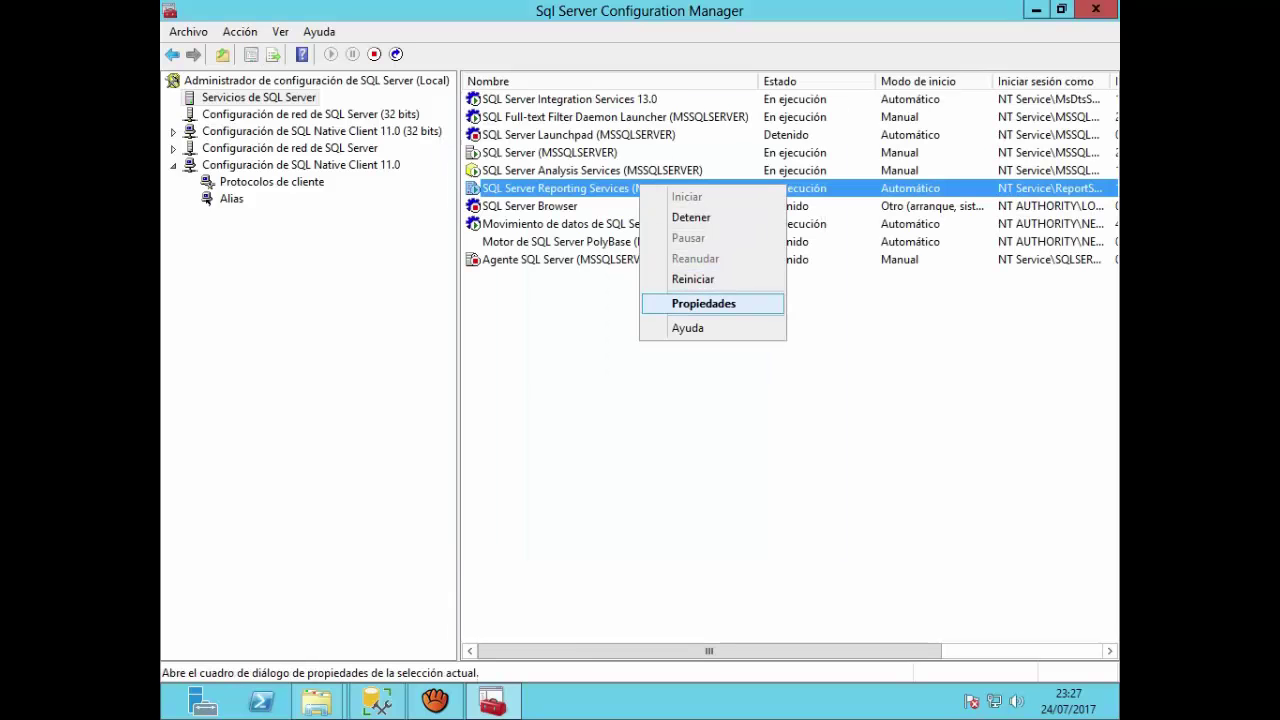
pyautogui.click(714, 300)
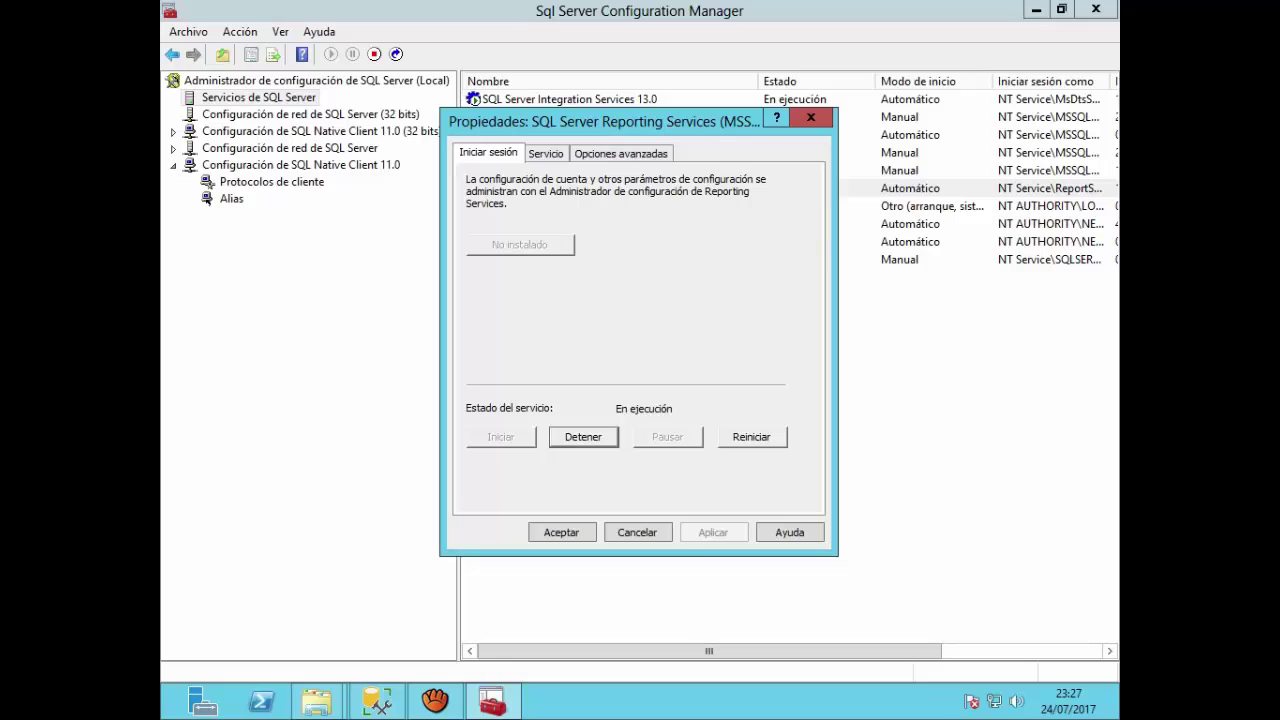
pyautogui.hotkey('ctrl', 'Tab')
pyautogui.click(674, 257)
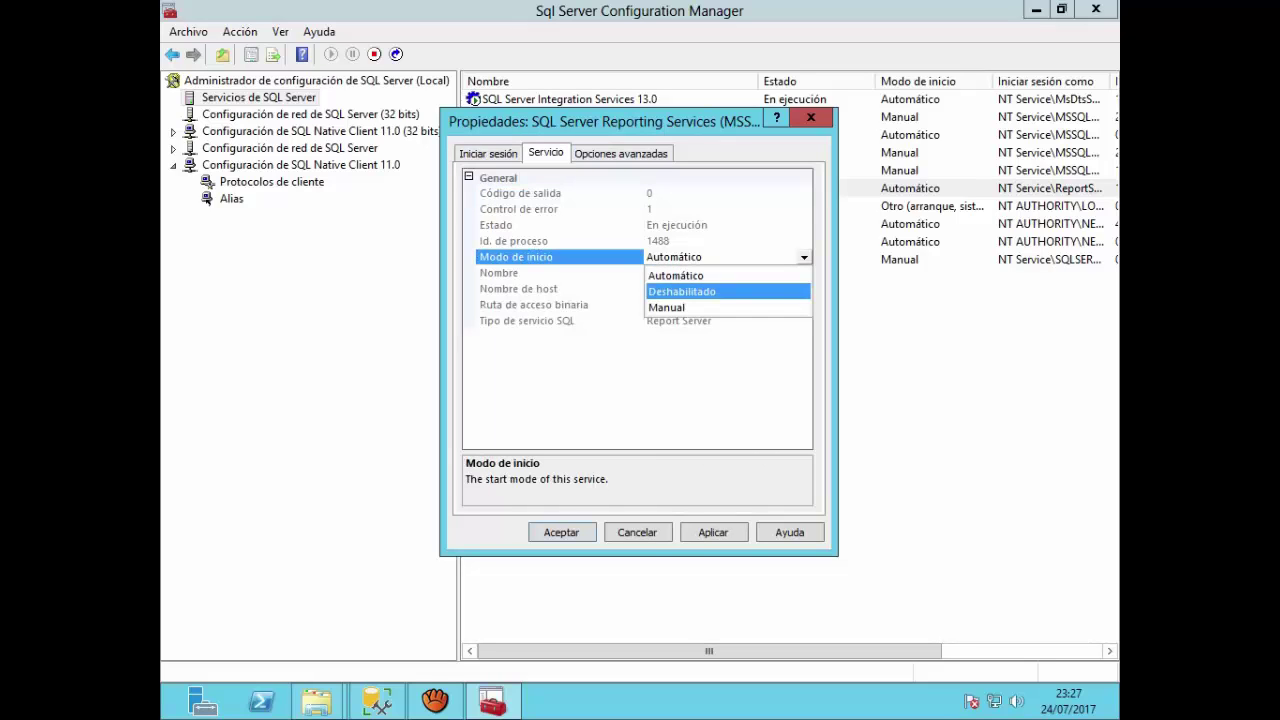
pyautogui.click(668, 307)
pyautogui.click(562, 533)
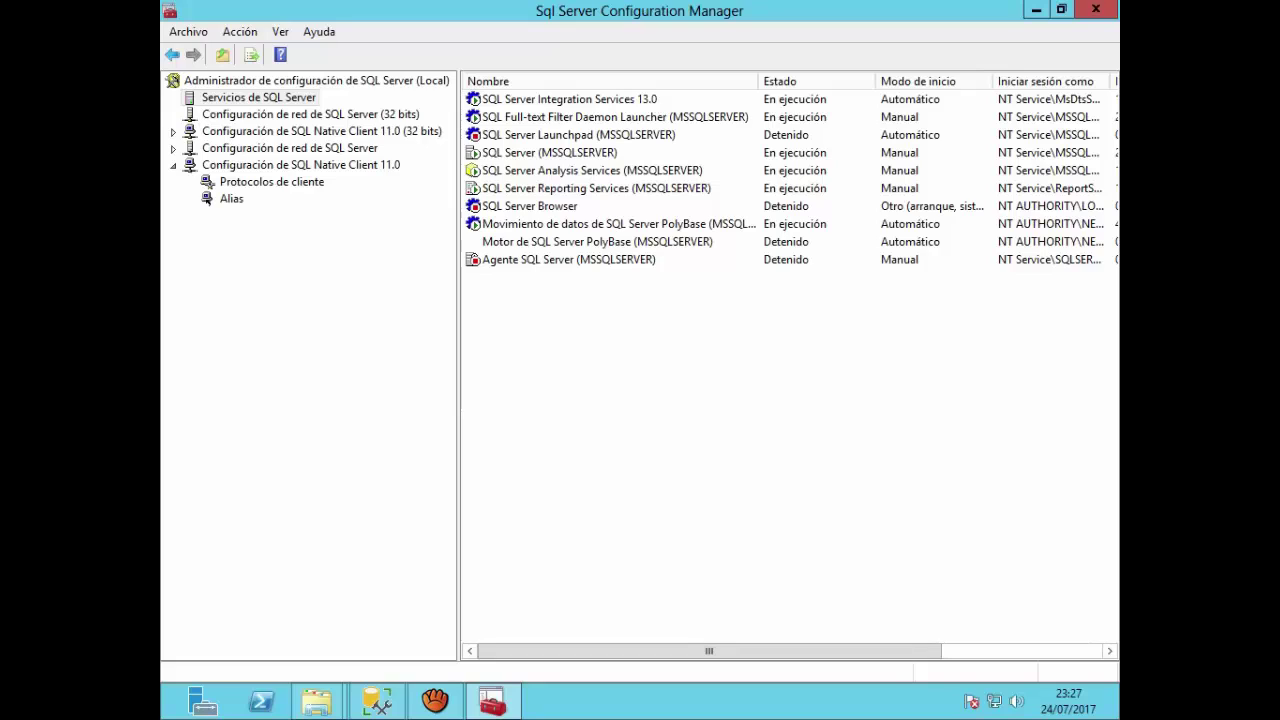
# Step: Start the SQL Server Launchpad (MSSQLSERVER) service
pyautogui.click(578, 134)
pyautogui.rightClick(598, 136)
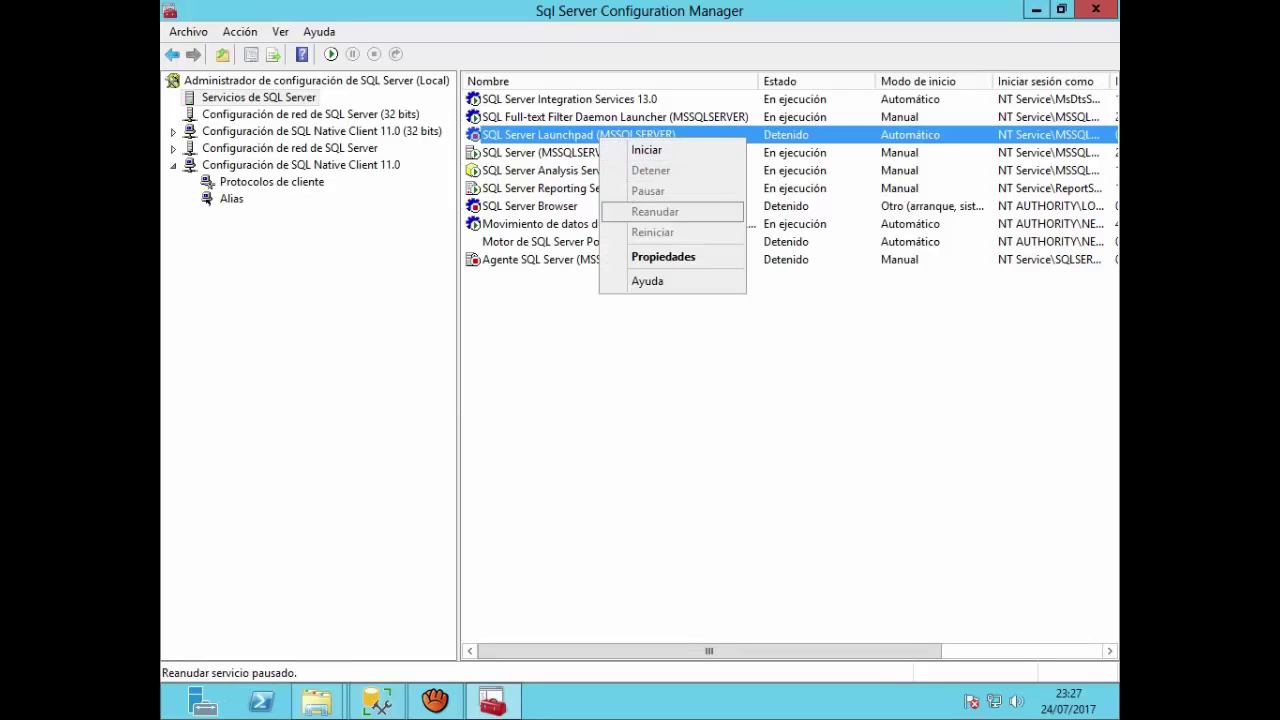
pyautogui.click(646, 150)
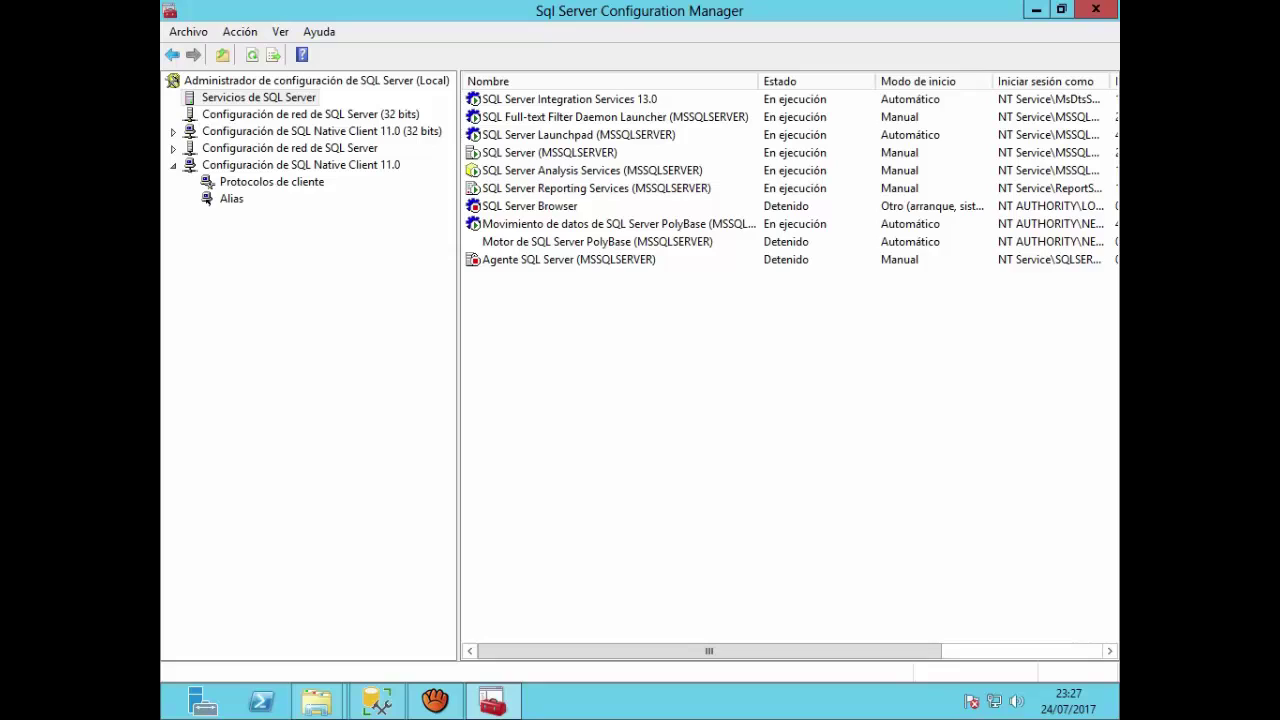
# Step: In SQL Server Browser's properties, settle the start mode on Automático, apply and close
pyautogui.click(530, 206)
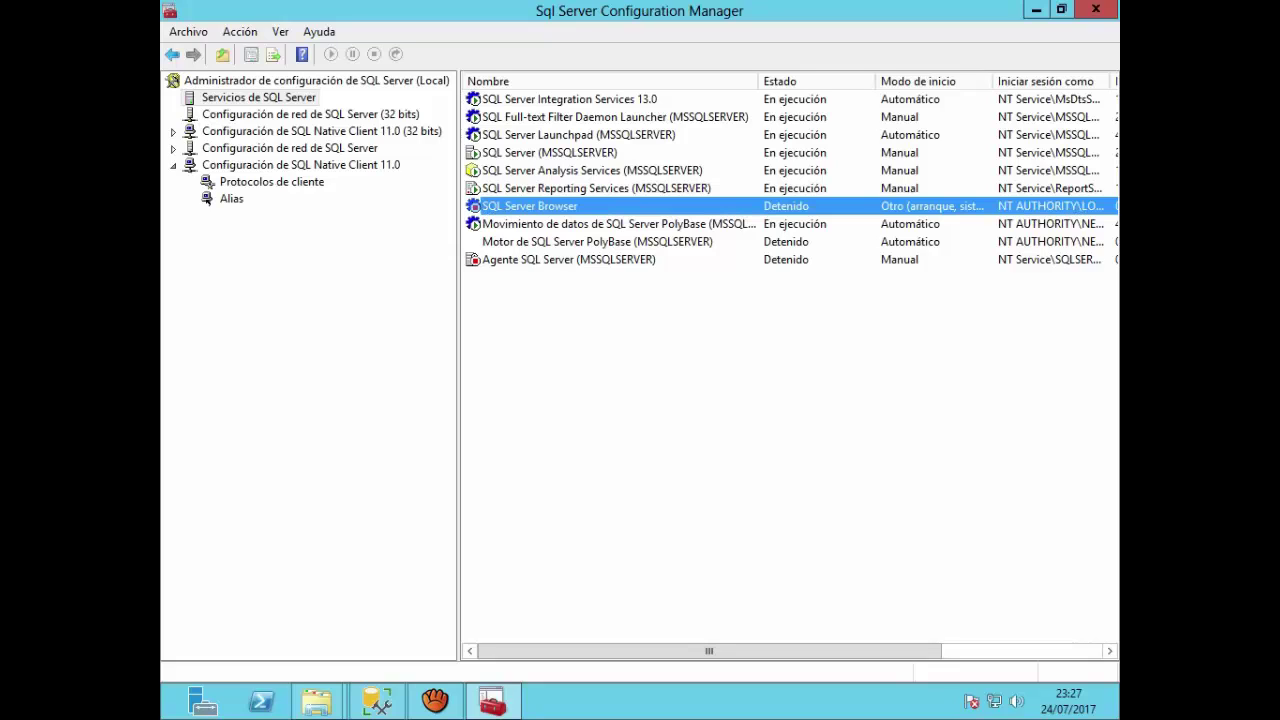
pyautogui.rightClick(686, 210)
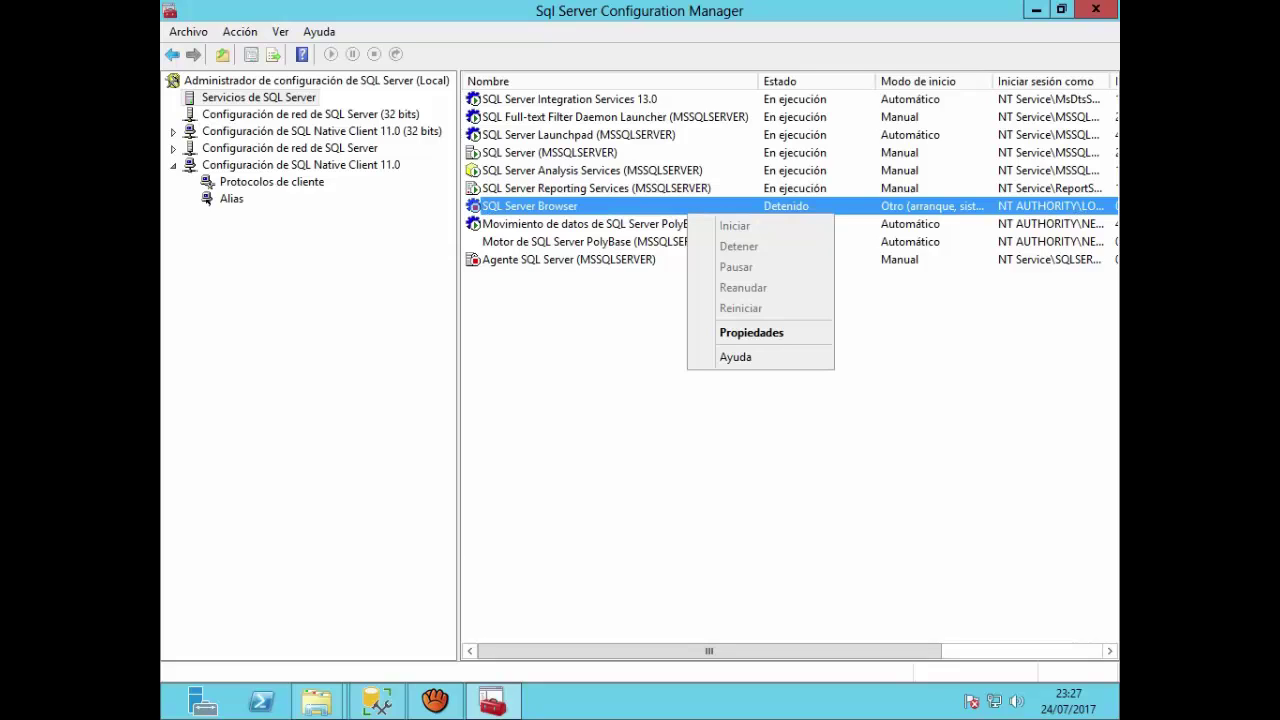
pyautogui.rightClick(647, 204)
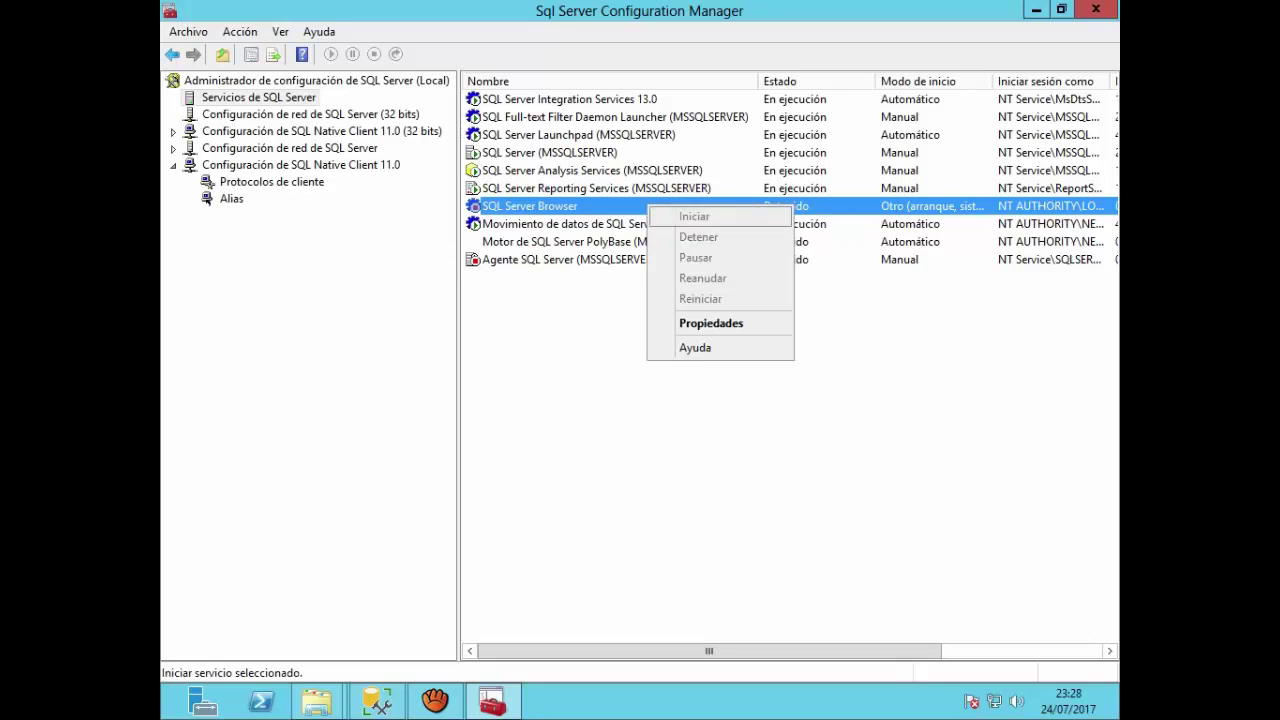
pyautogui.click(711, 323)
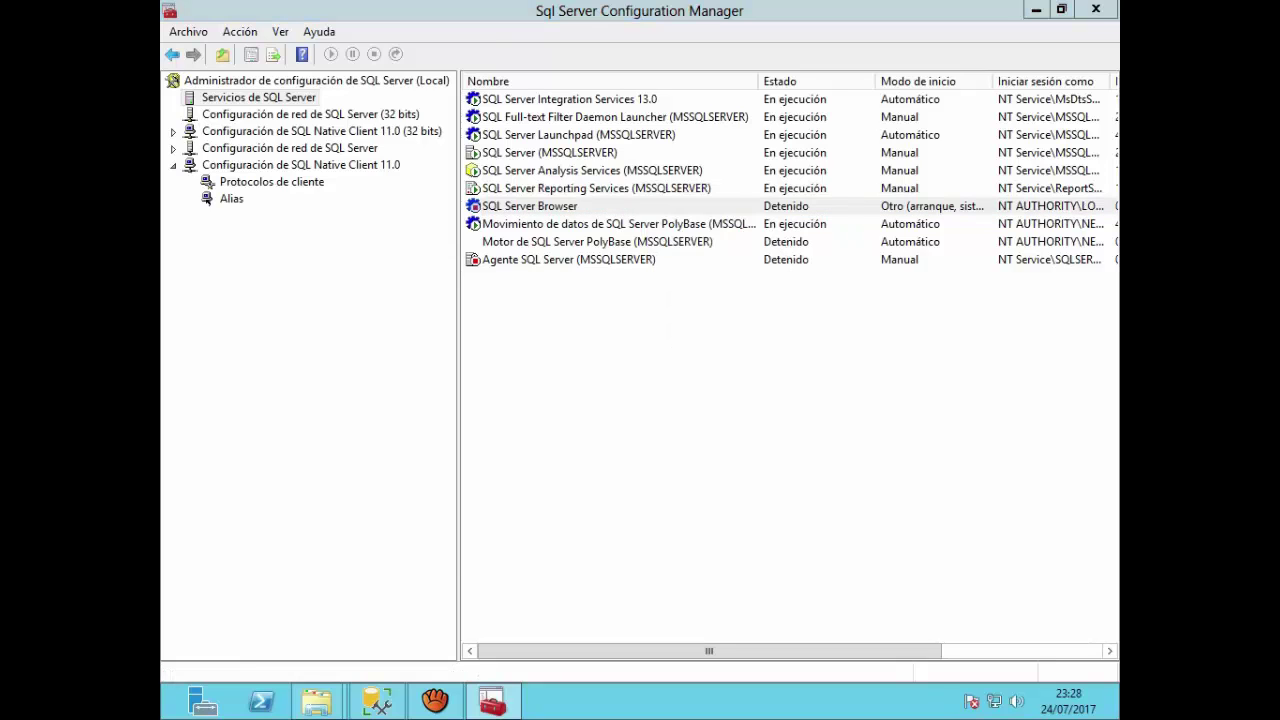
pyautogui.click(546, 154)
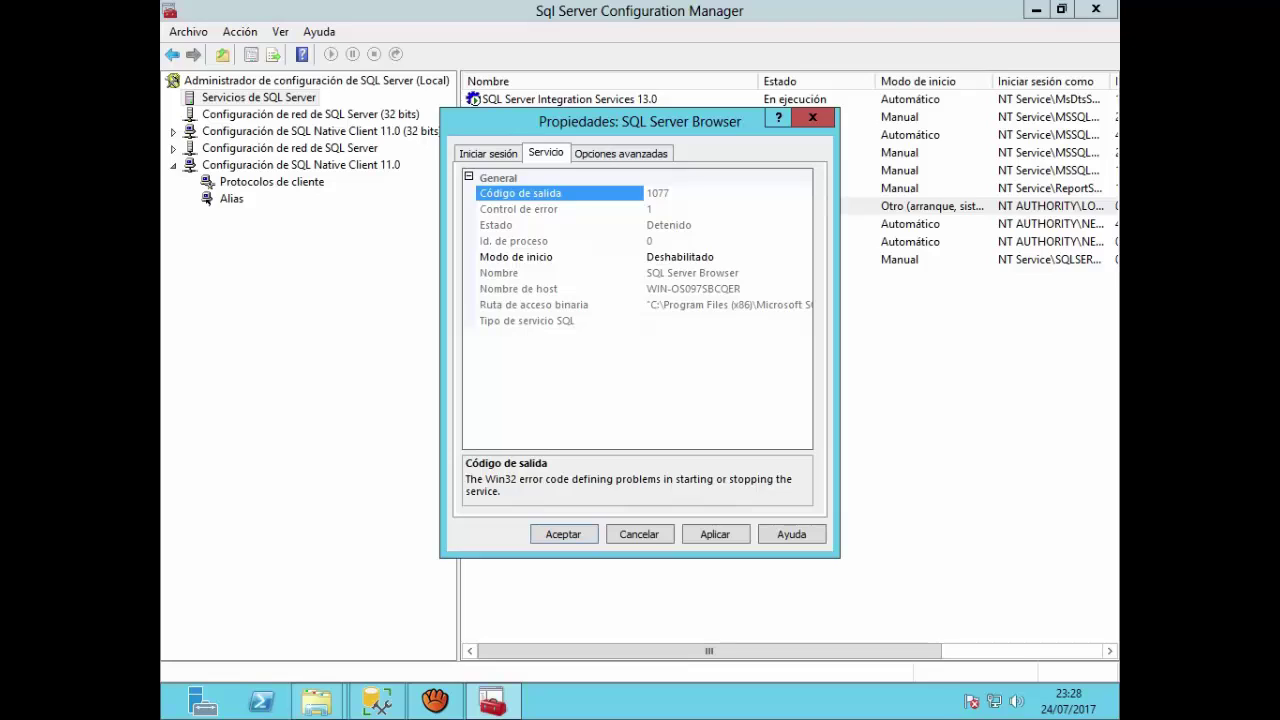
pyautogui.click(804, 257)
pyautogui.click(804, 257)
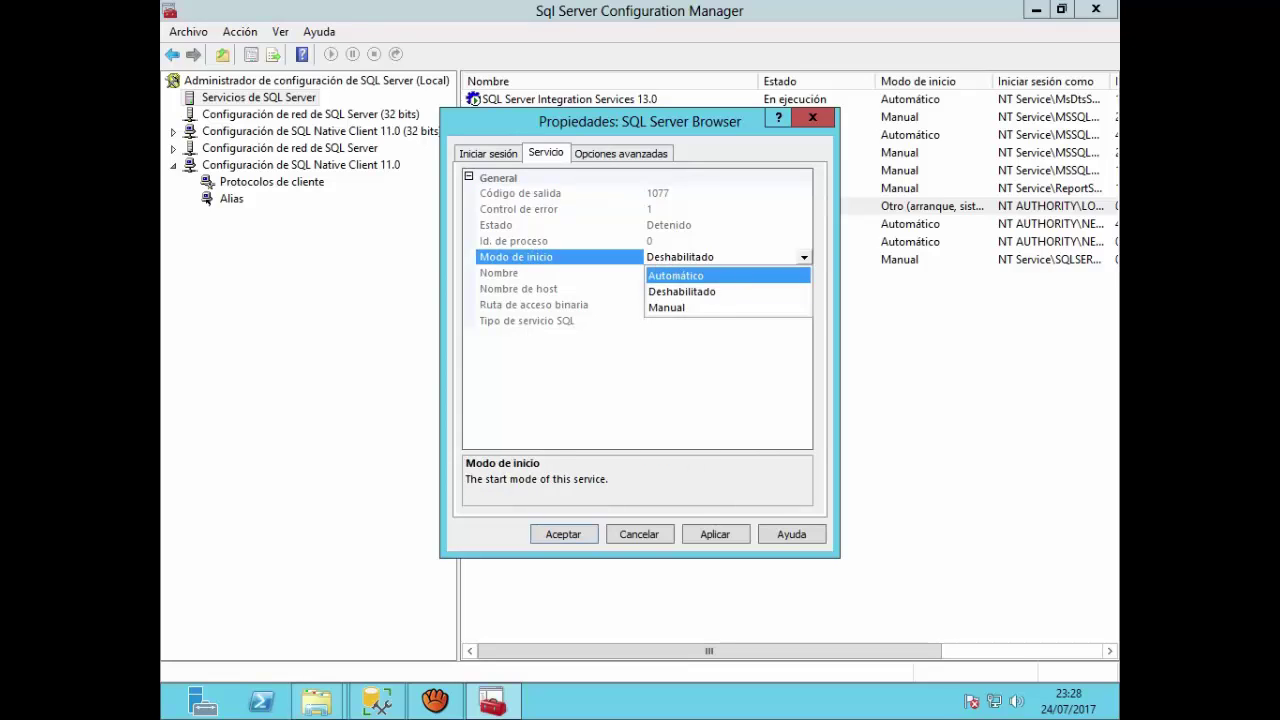
pyautogui.click(677, 276)
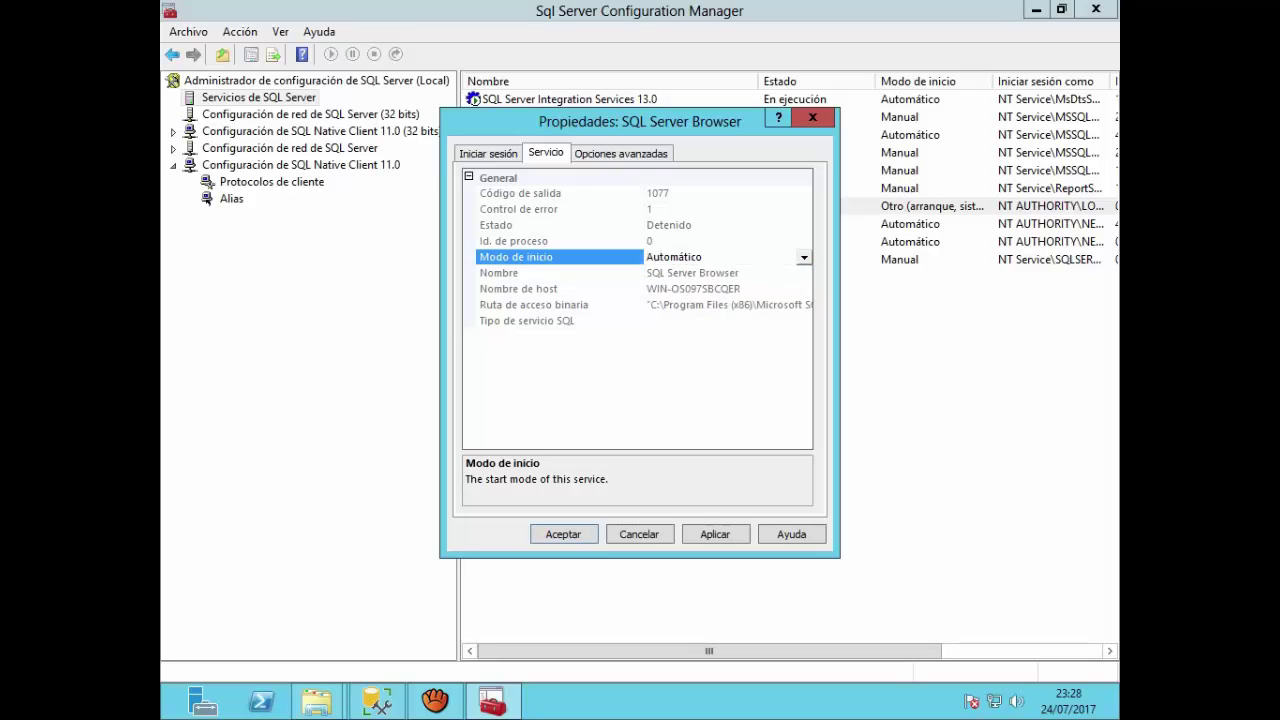
pyautogui.click(804, 258)
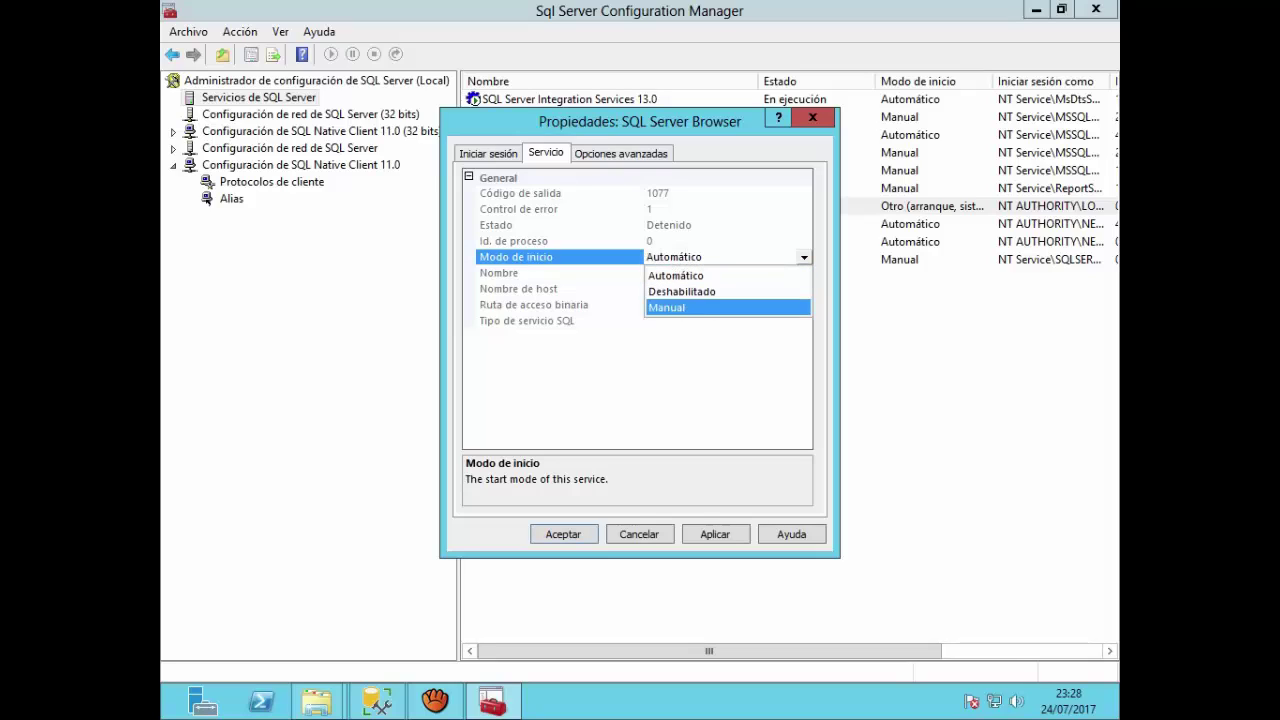
pyautogui.click(670, 307)
pyautogui.click(804, 258)
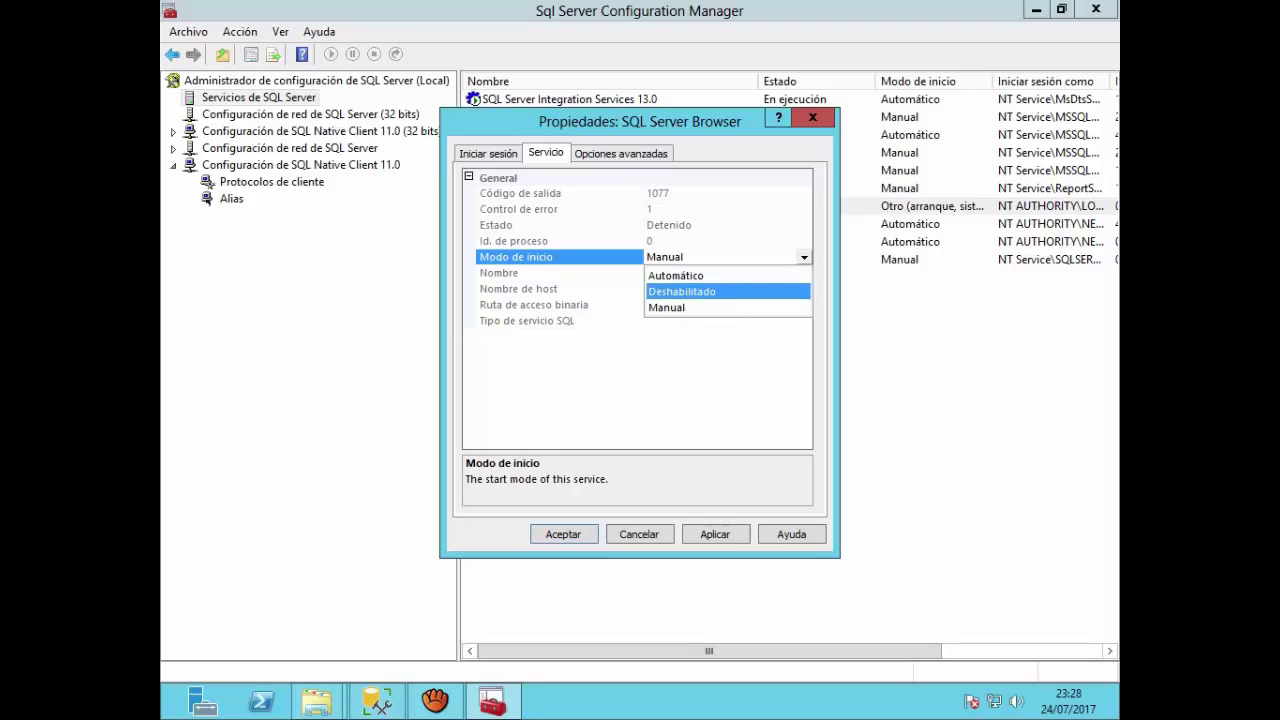
pyautogui.click(682, 292)
pyautogui.click(804, 258)
pyautogui.click(677, 276)
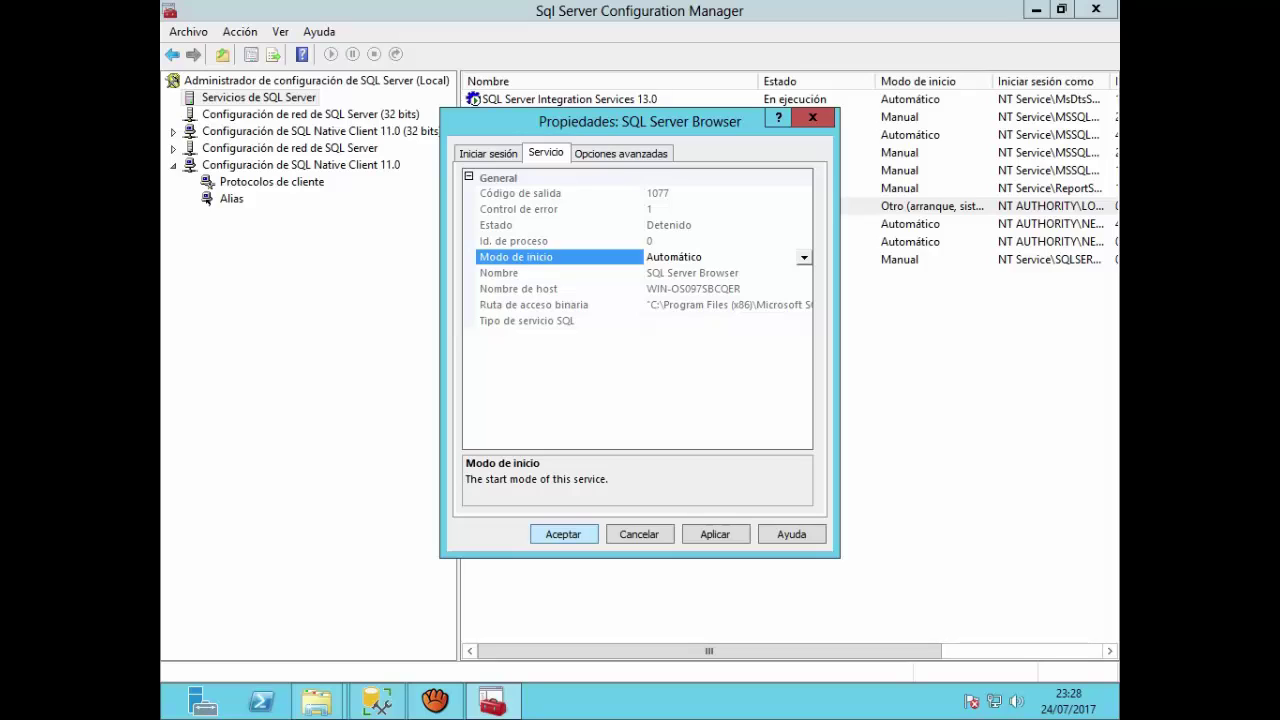
pyautogui.click(804, 258)
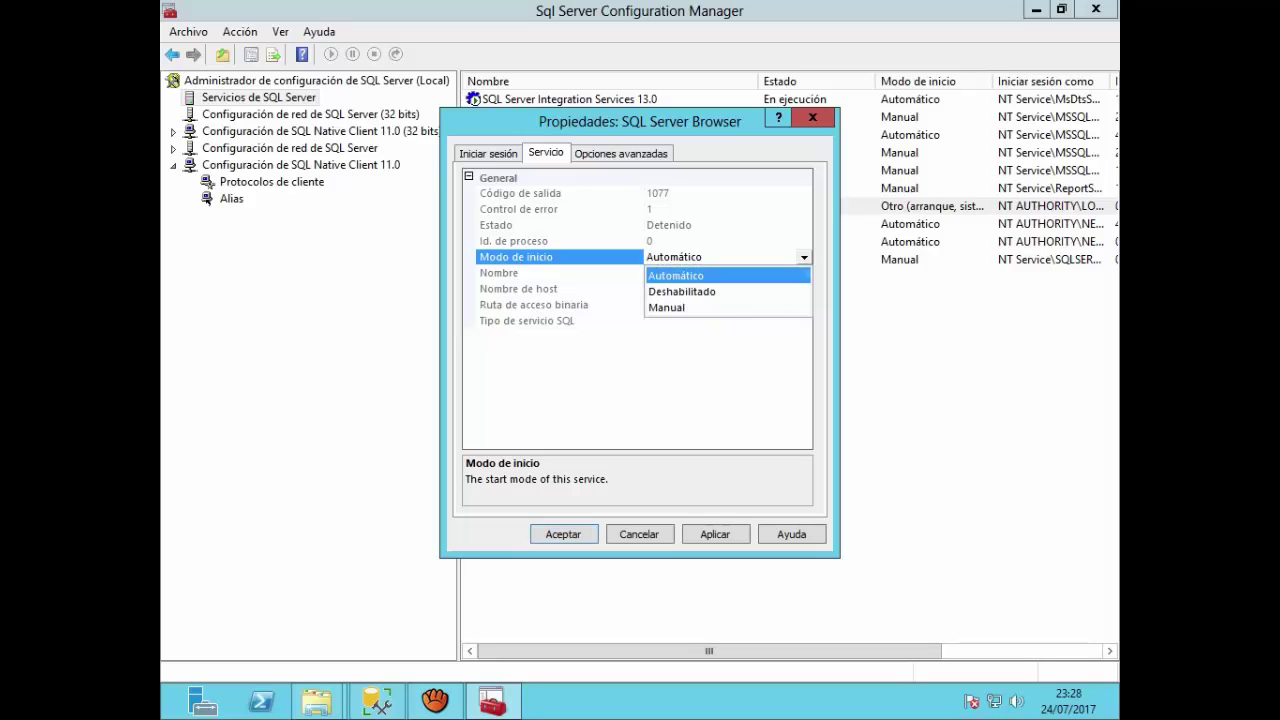
pyautogui.click(677, 276)
pyautogui.click(715, 534)
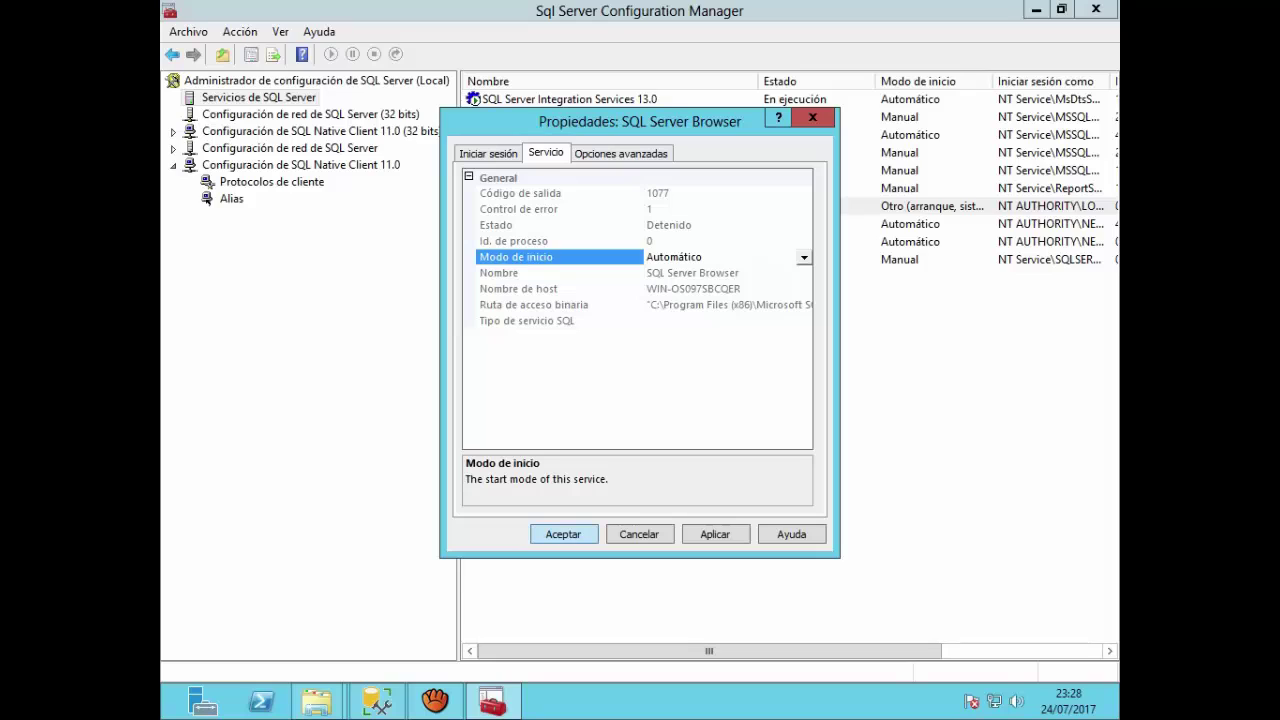
pyautogui.press('Return')
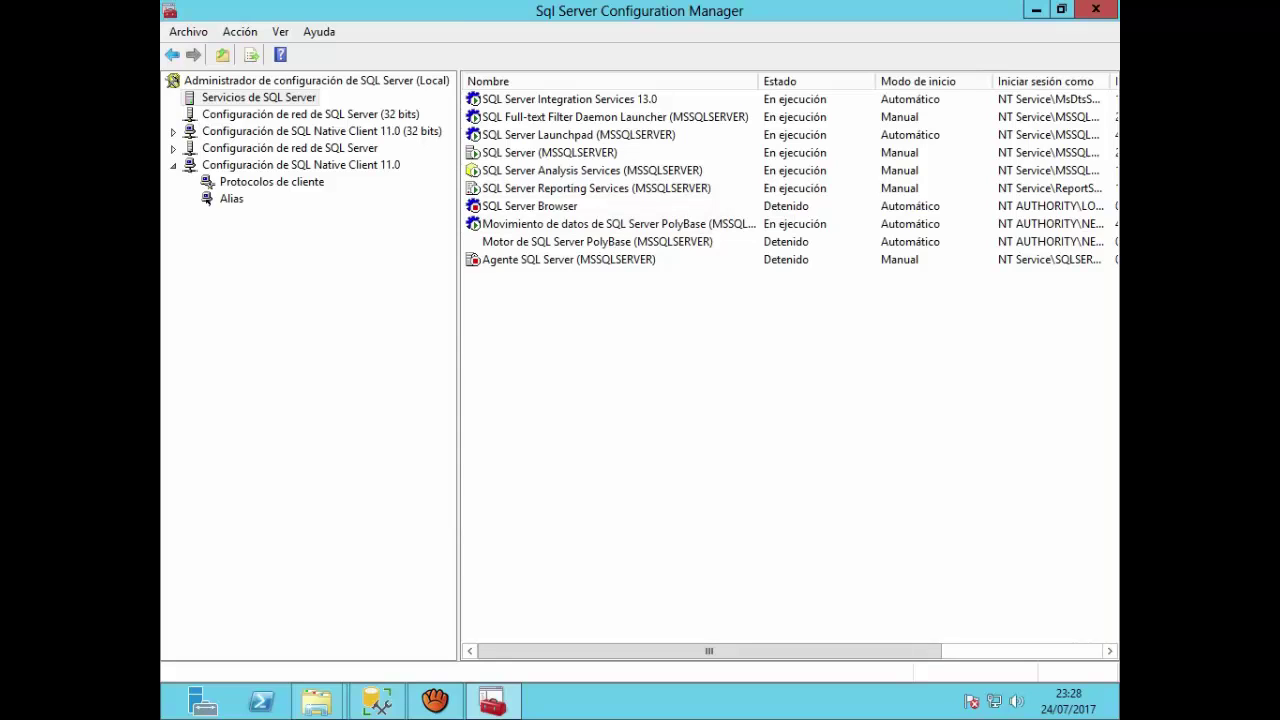
# Step: Start the Agente SQL Server (MSSQLSERVER) service via Iniciar
pyautogui.rightClick(597, 259)
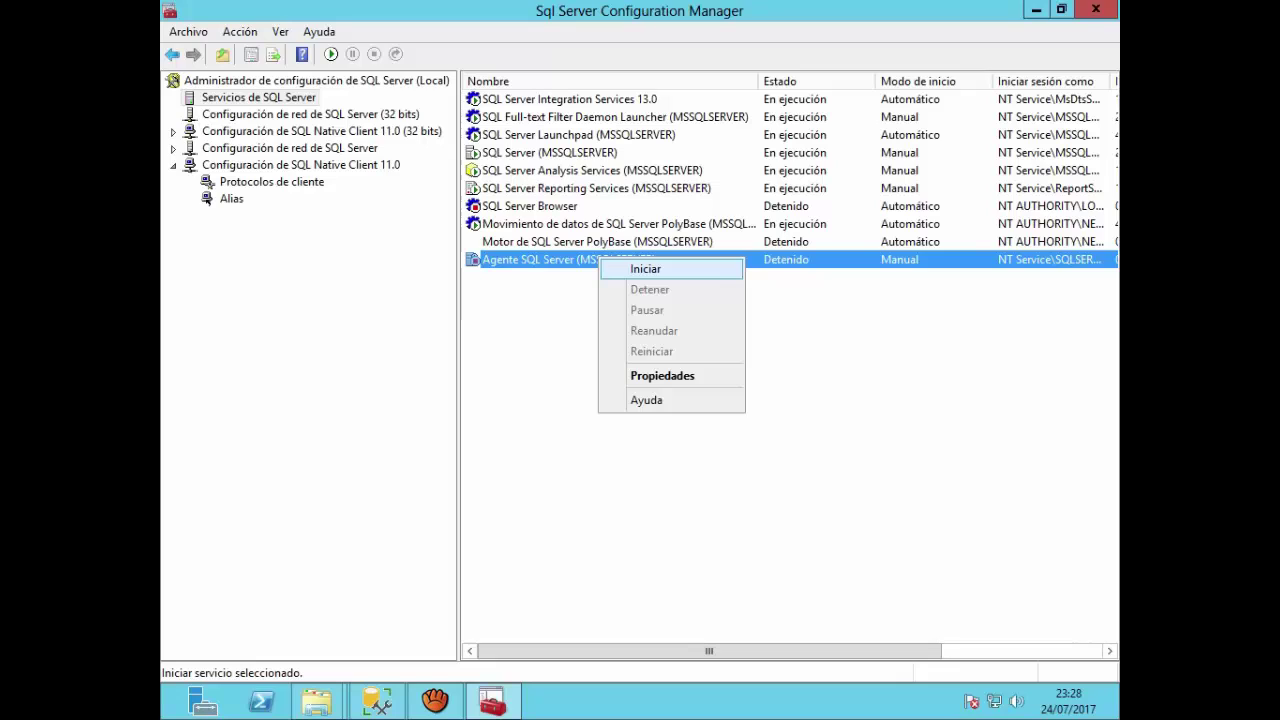
pyautogui.click(645, 269)
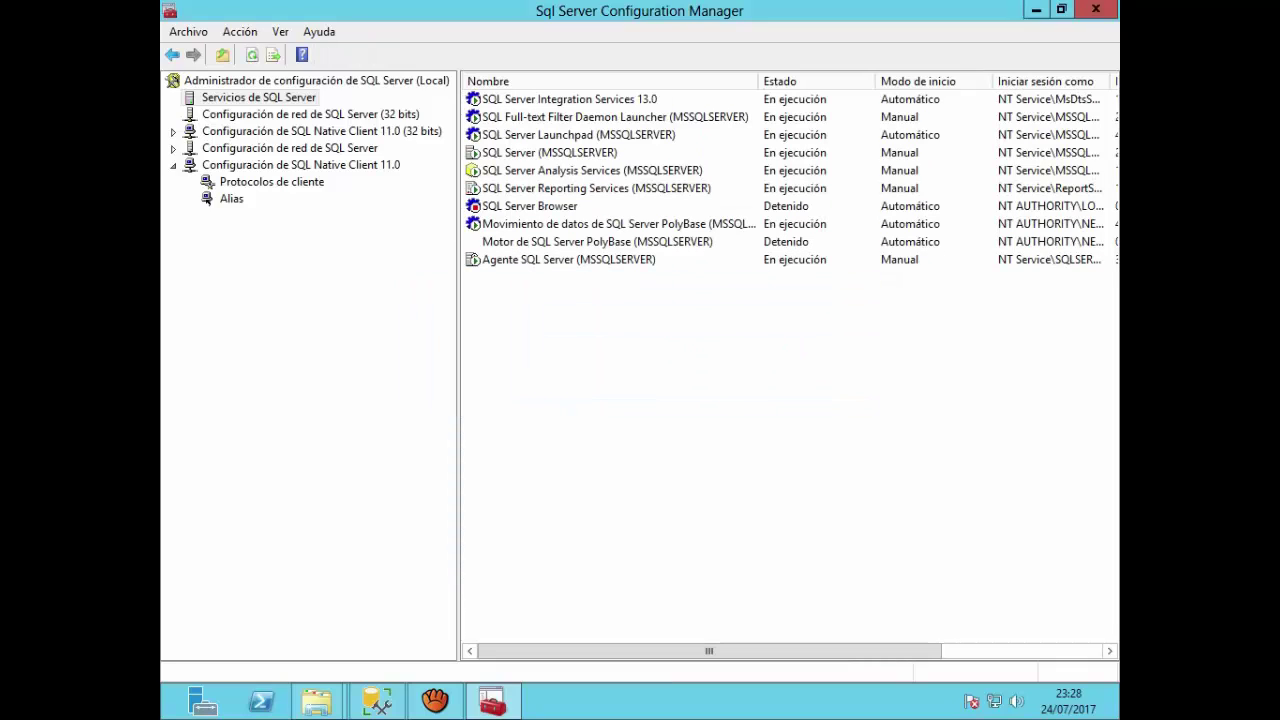
pyautogui.moveTo(435, 702)
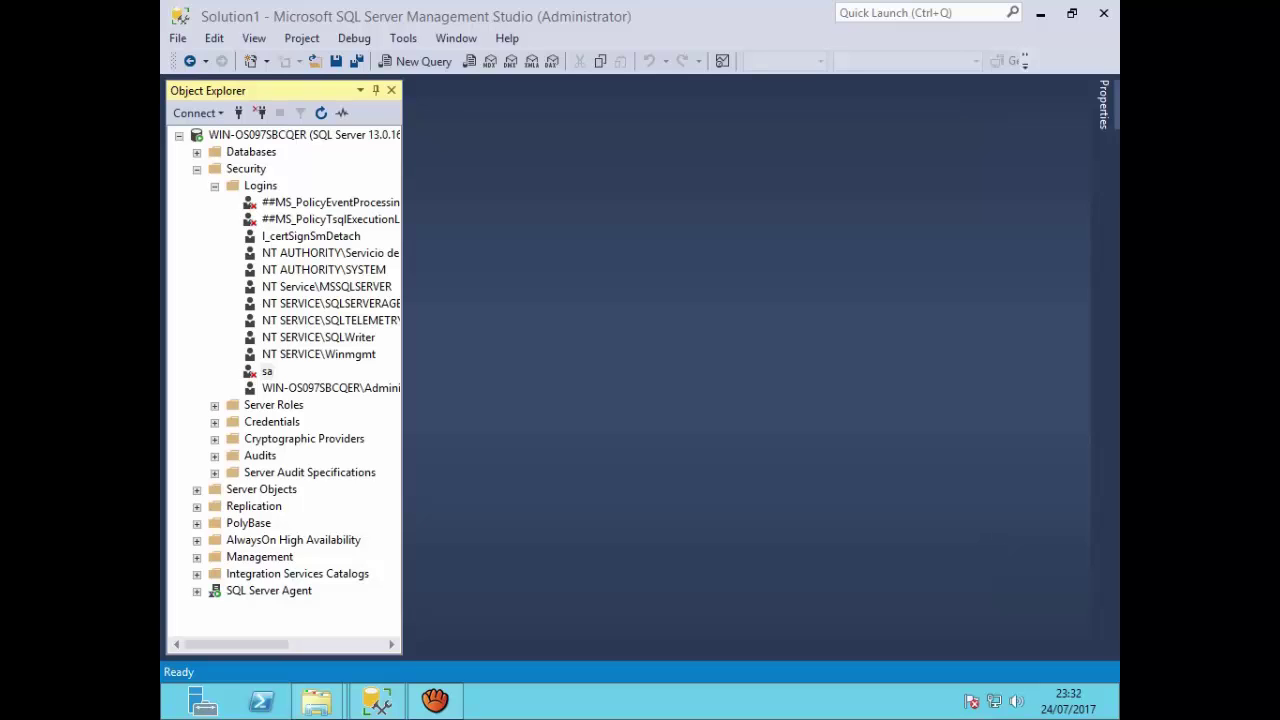
# Step: Open the sa login's properties under Security > Logins and review its General, Server Roles and User Mapping pages
pyautogui.click(197, 170)
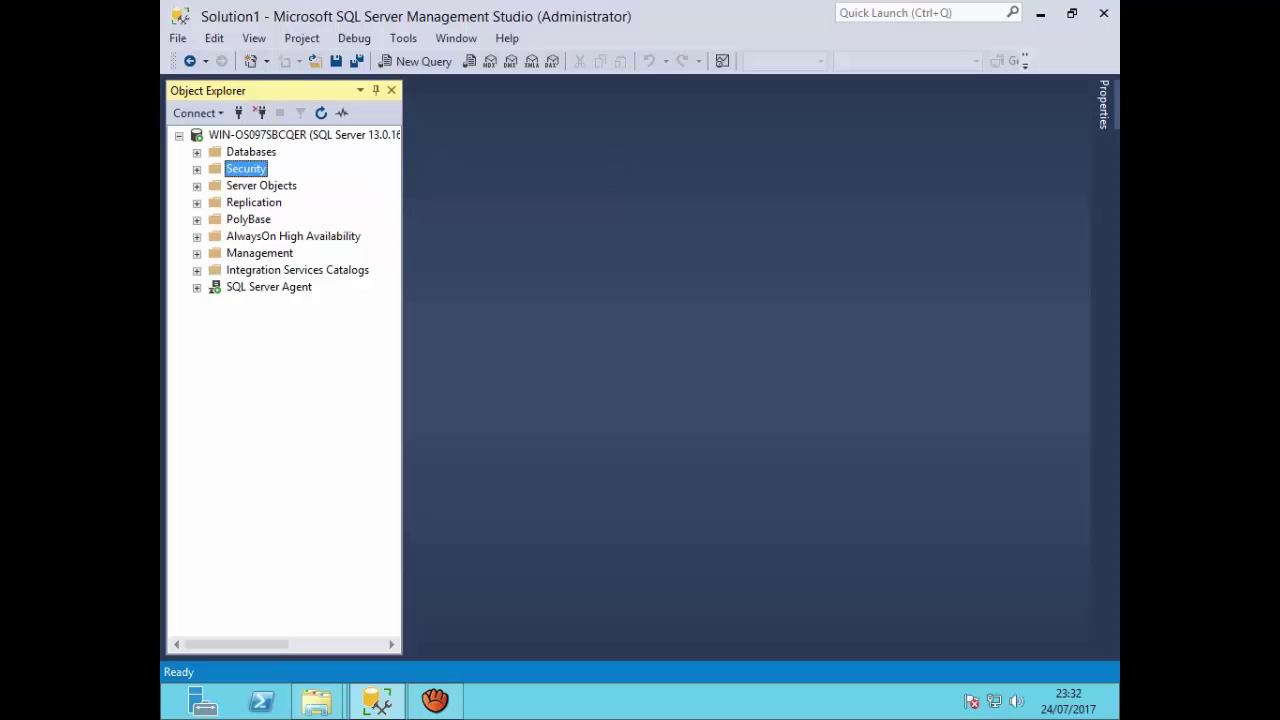
pyautogui.click(197, 170)
pyautogui.click(266, 371)
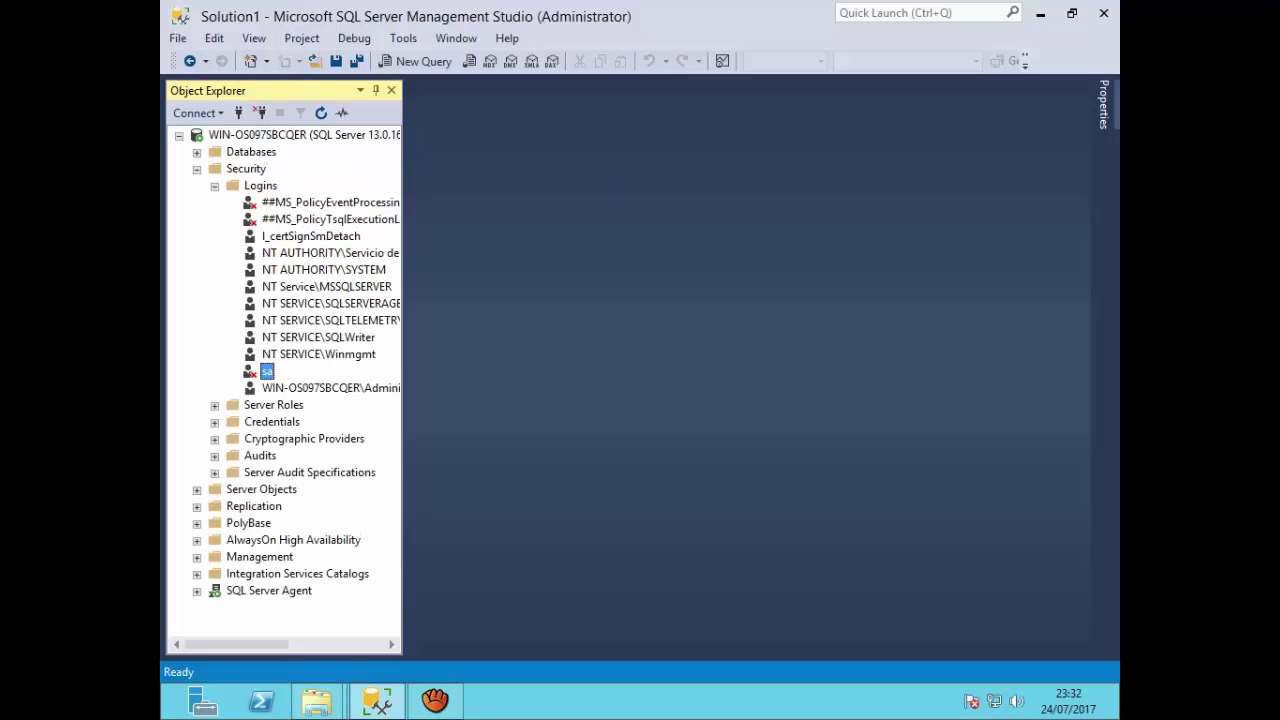
pyautogui.rightClick(267, 371)
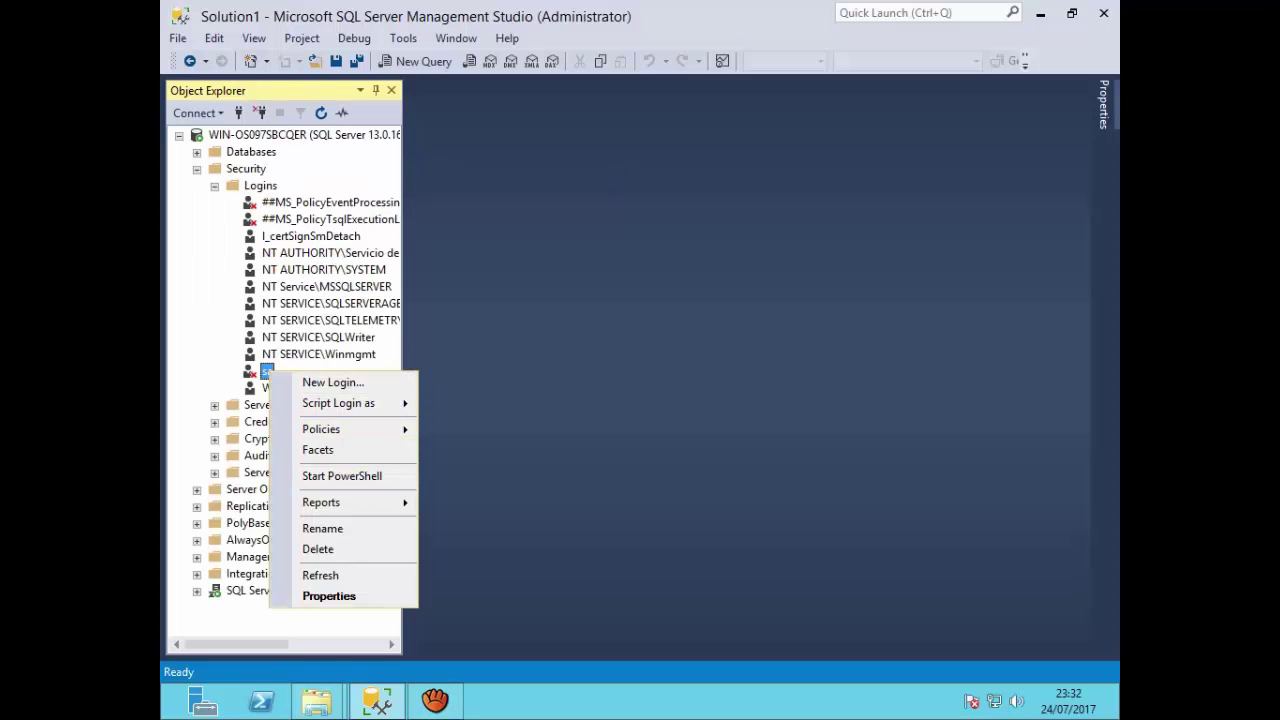
pyautogui.click(329, 596)
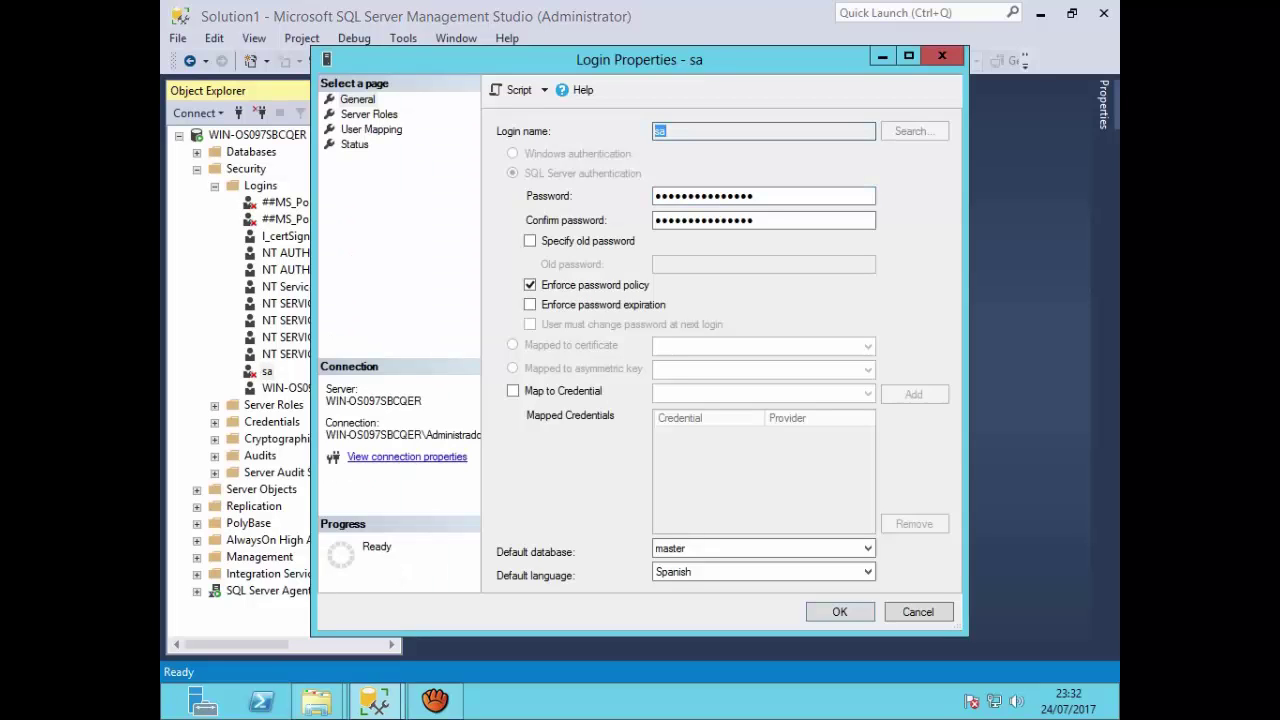
pyautogui.click(661, 196)
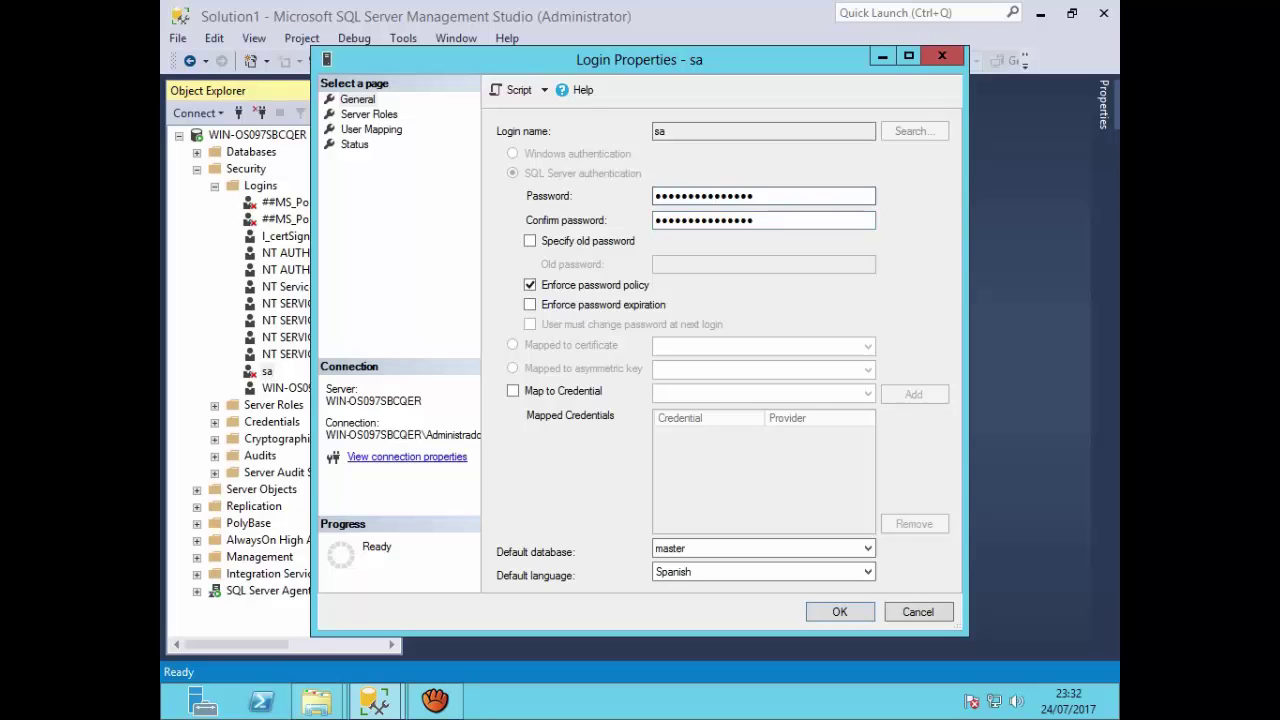
pyautogui.click(358, 99)
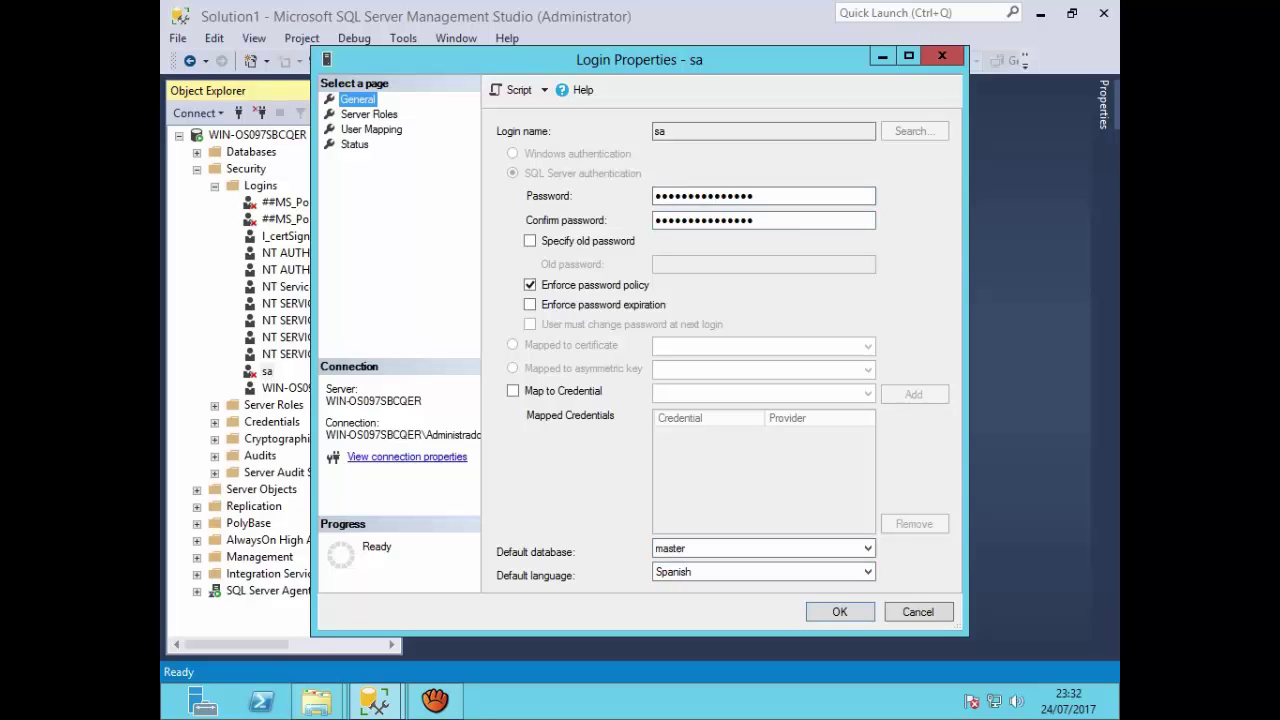
pyautogui.click(369, 114)
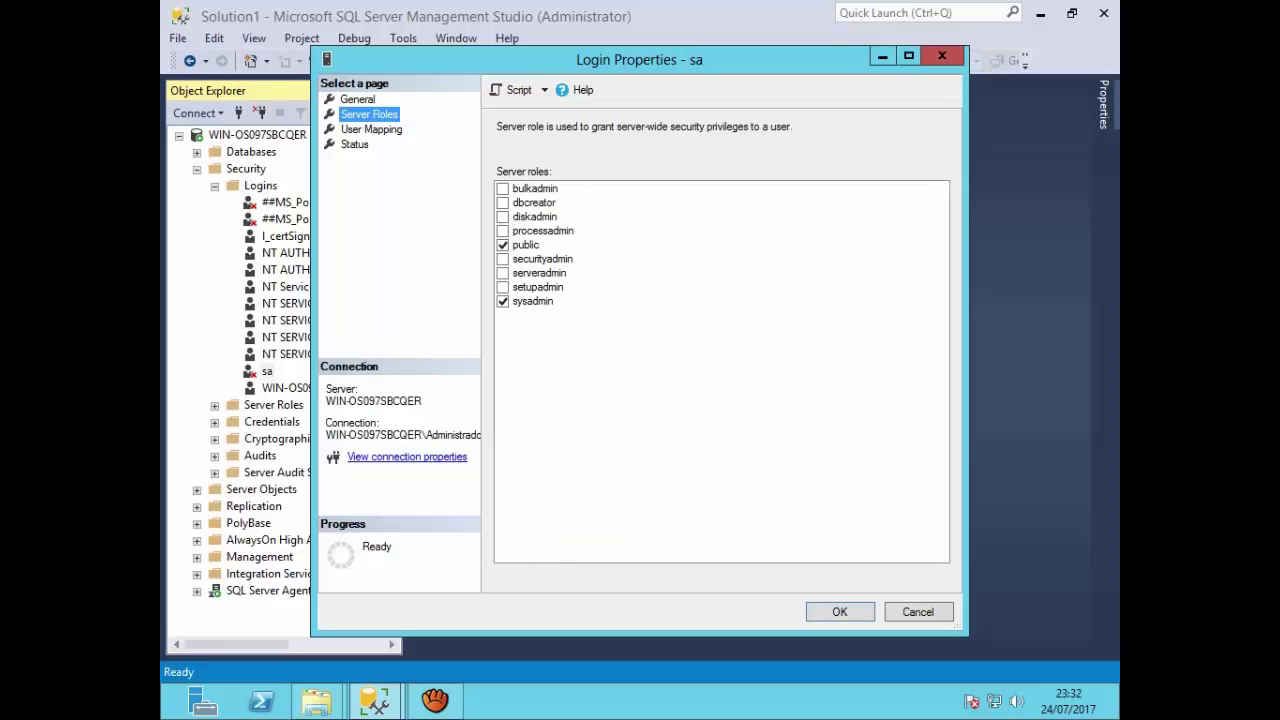
pyautogui.click(371, 129)
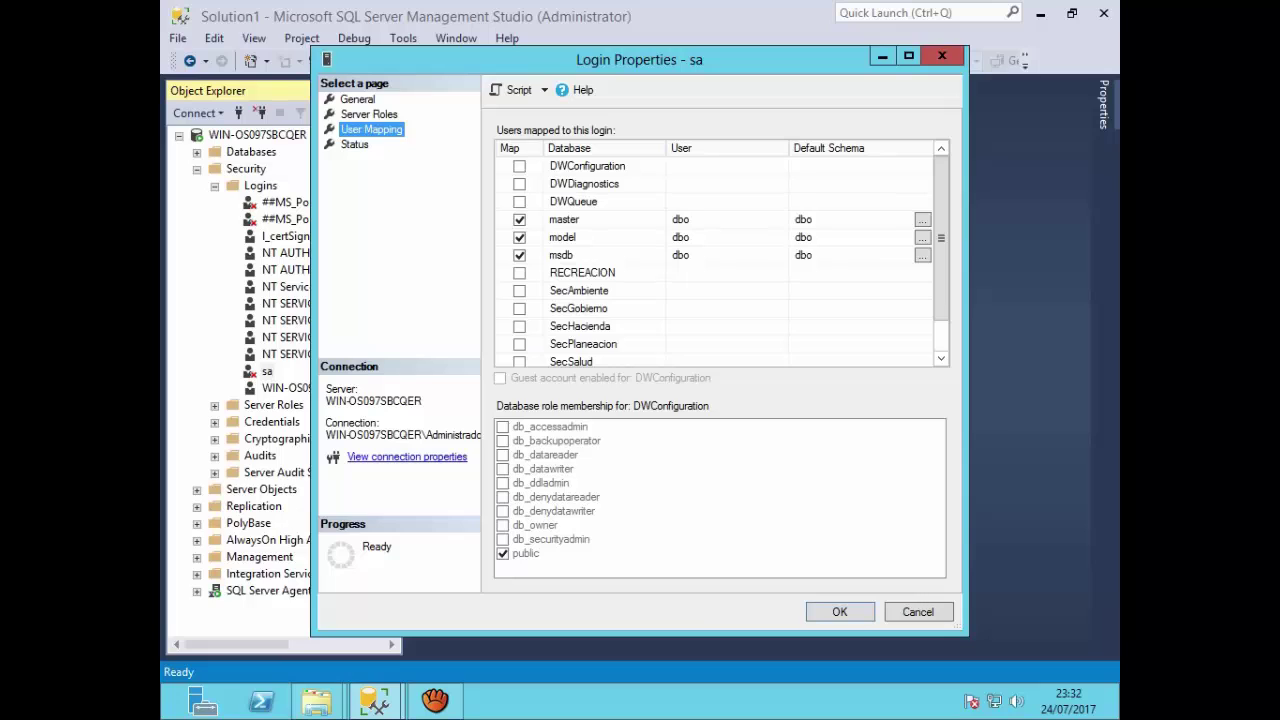
# Step: Set the sa login to Enabled on the Status page, save, and refresh Object Explorer
pyautogui.click(355, 145)
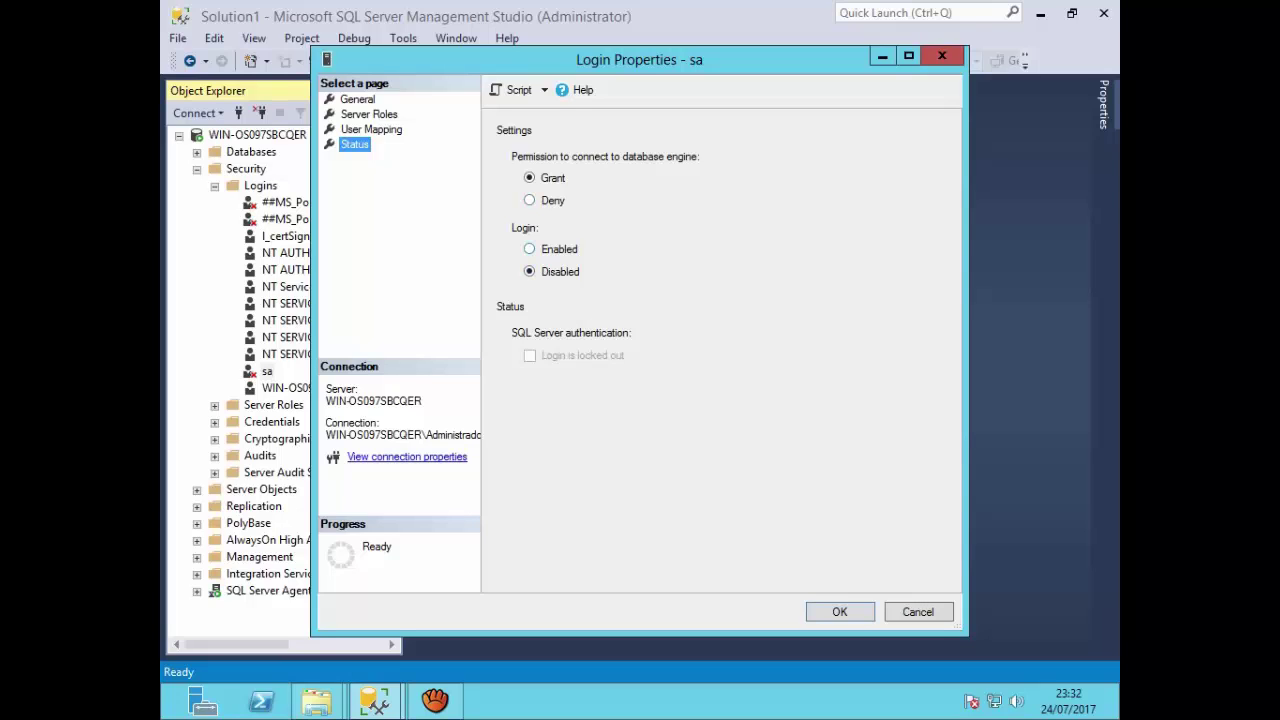
pyautogui.click(530, 249)
pyautogui.press('Return')
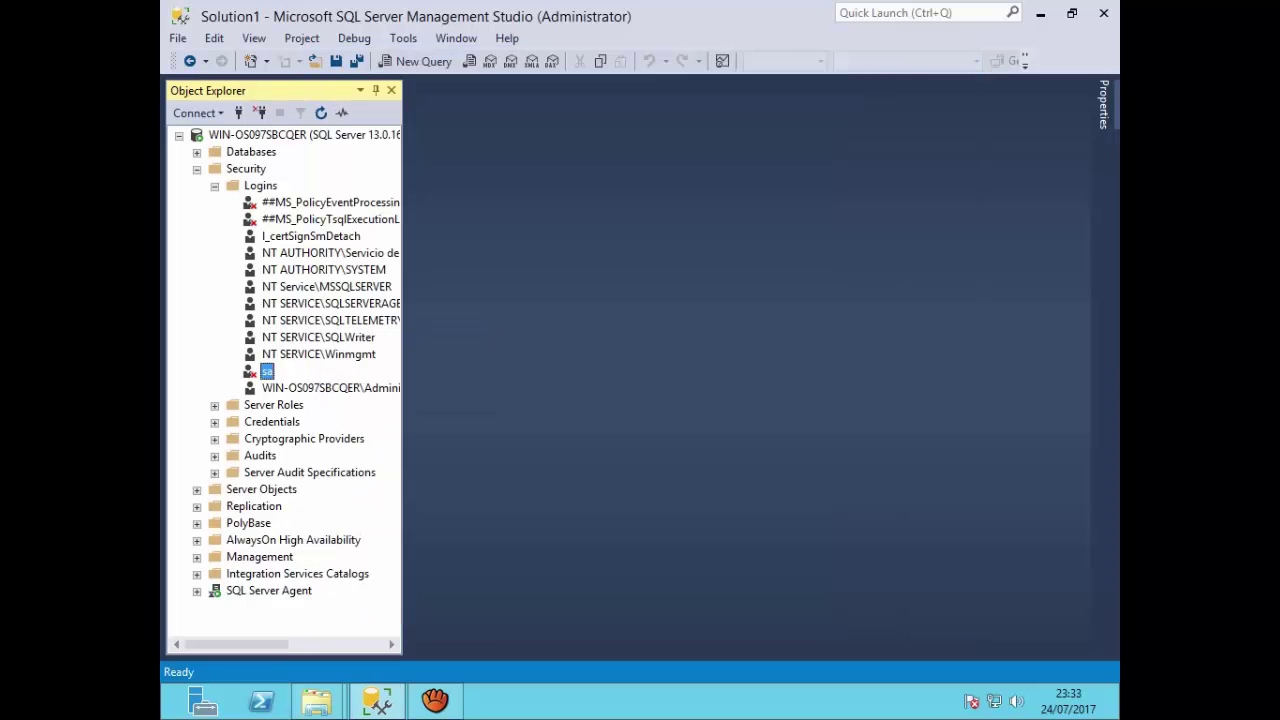
pyautogui.click(321, 112)
# Step: Disconnect from the server and start a new connection using SQL Server Authentication
pyautogui.click(259, 112)
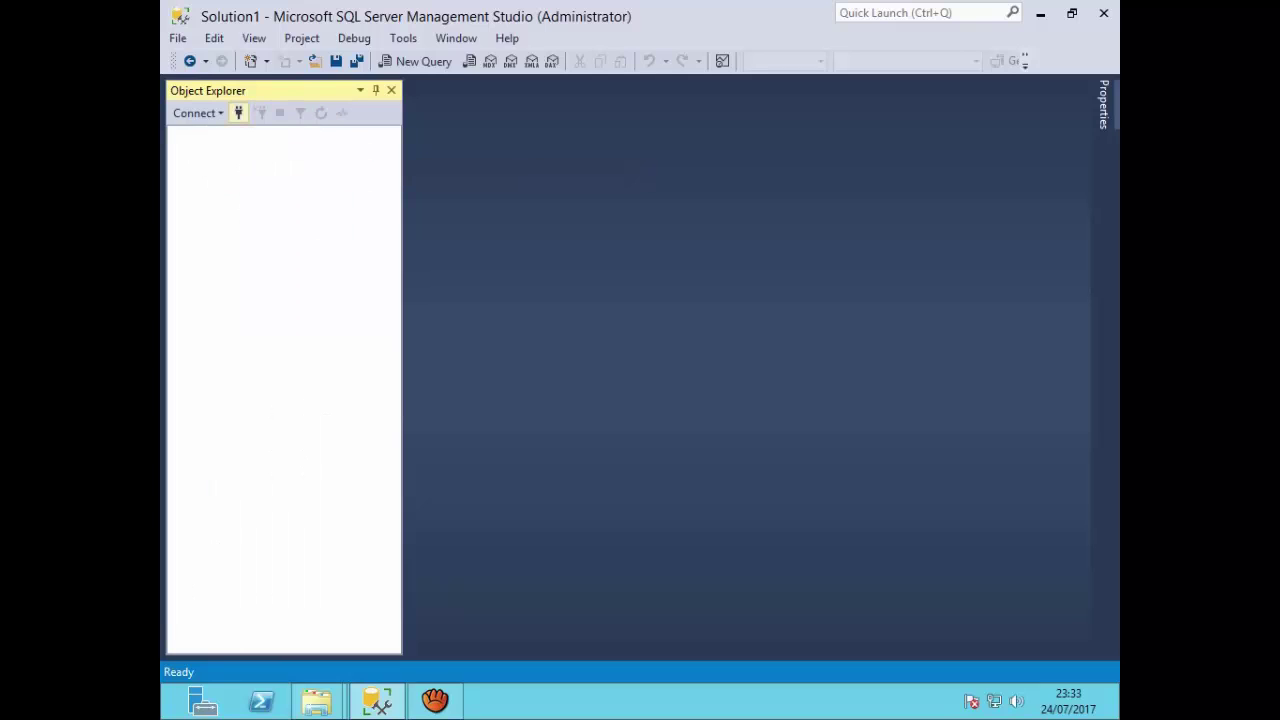
pyautogui.click(238, 113)
pyautogui.press('Tab')
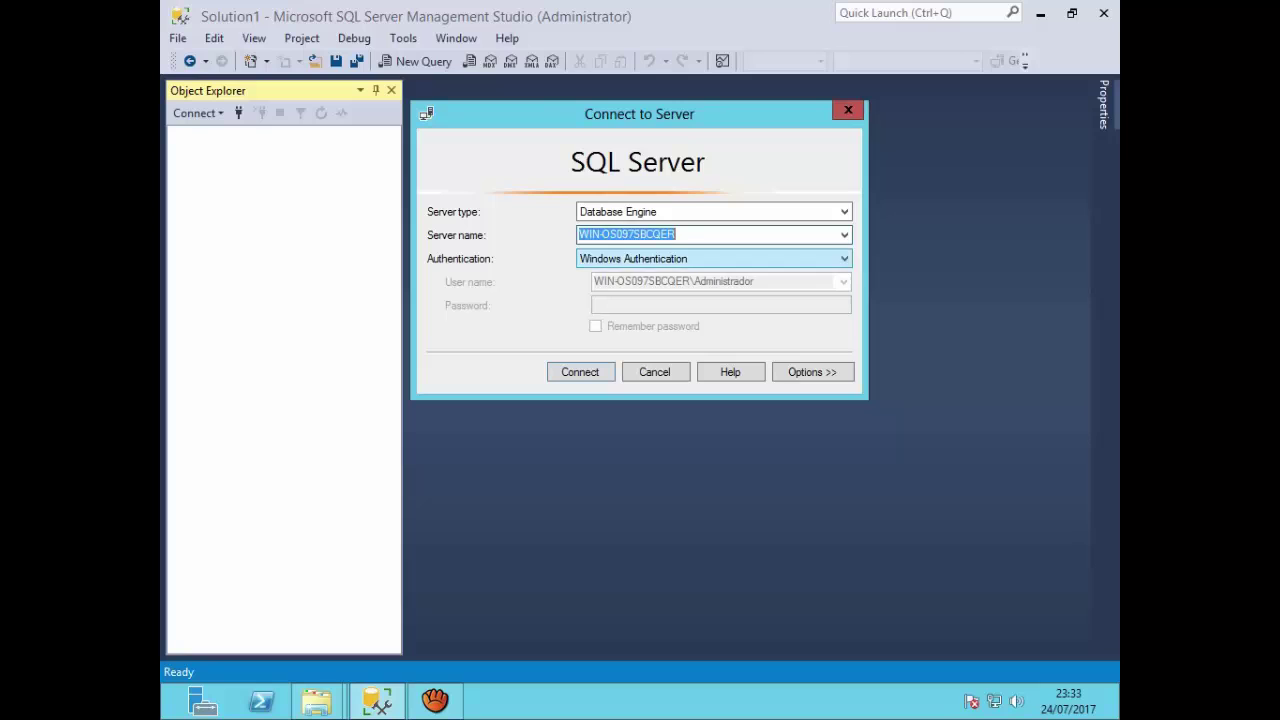
pyautogui.hotkey('alt', 'Down')
pyautogui.press('Down')
pyautogui.press('Return')
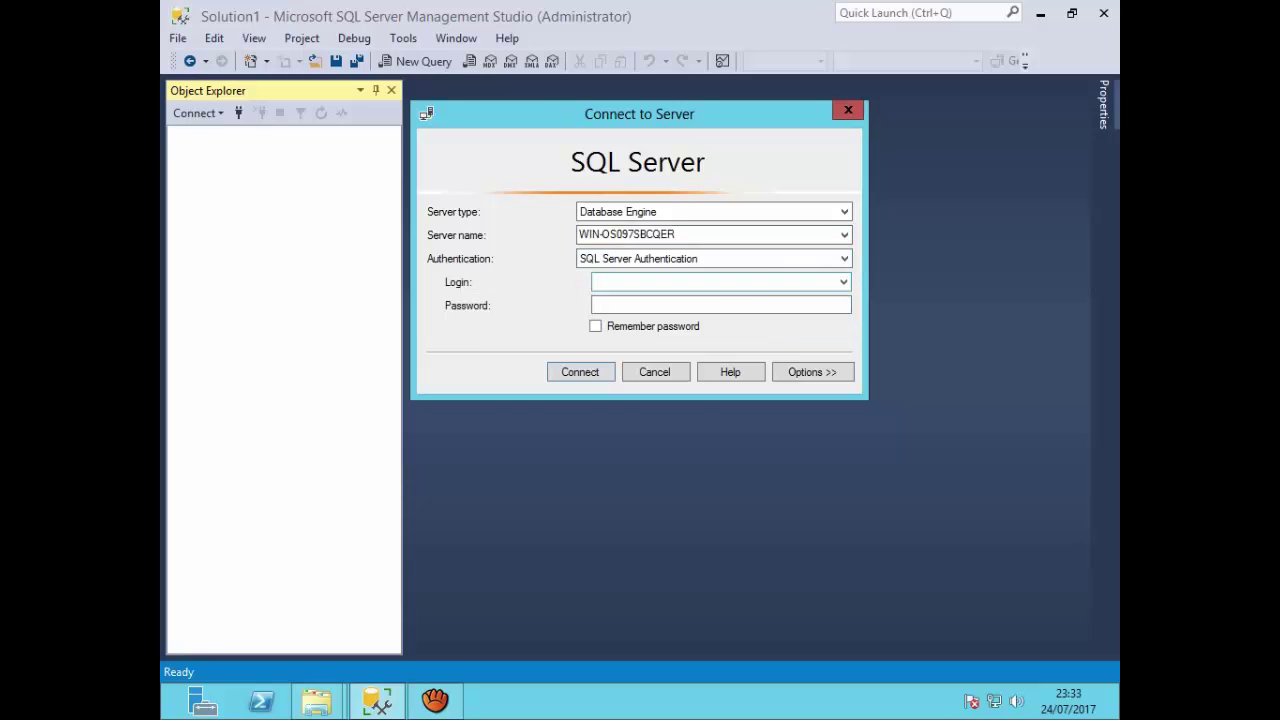
# Step: Attempt to log in as sa with its password, dismiss error 18456, and revert to Windows Authentication
pyautogui.press('Tab')
pyautogui.write('sa')
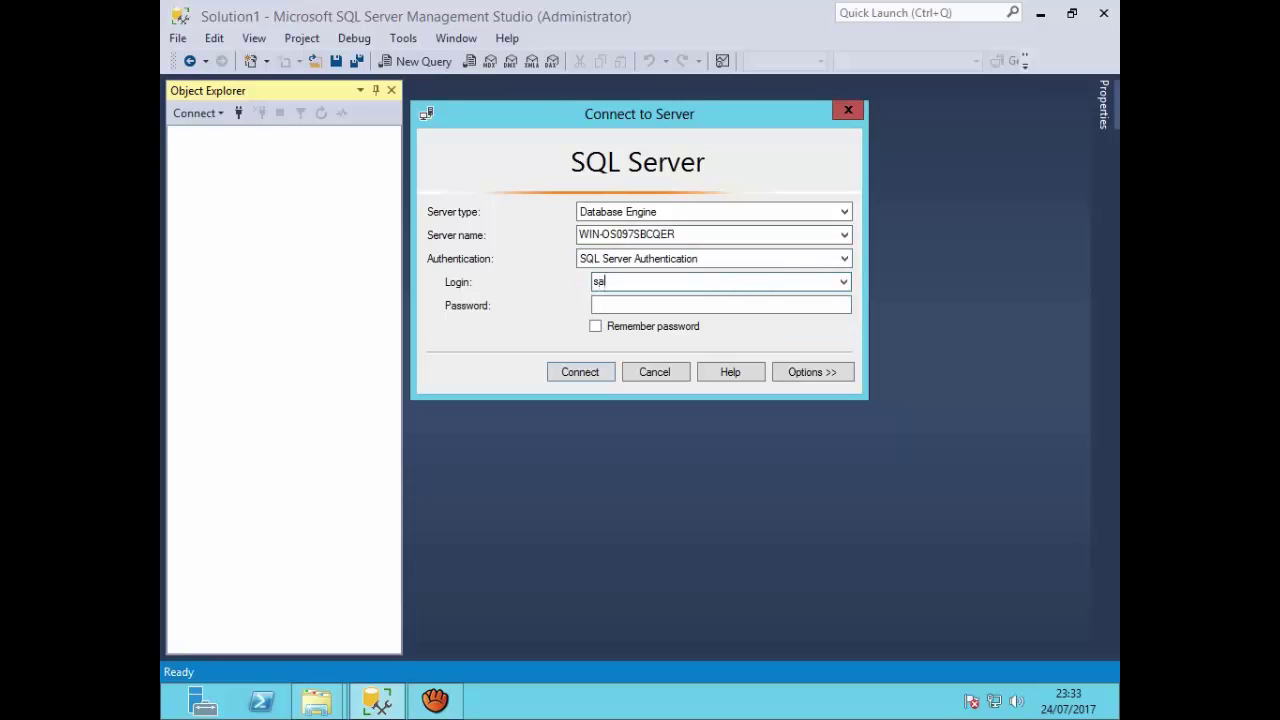
pyautogui.press('Tab')
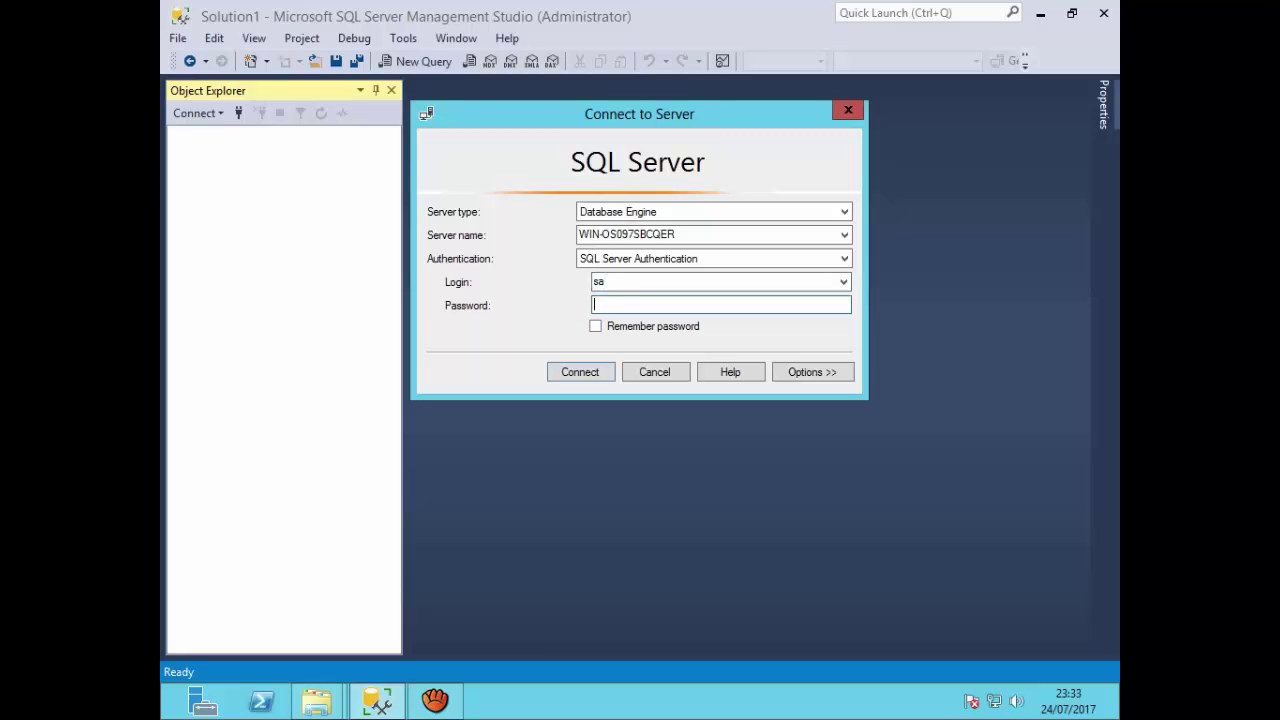
pyautogui.write('********')
pyautogui.press('Return')
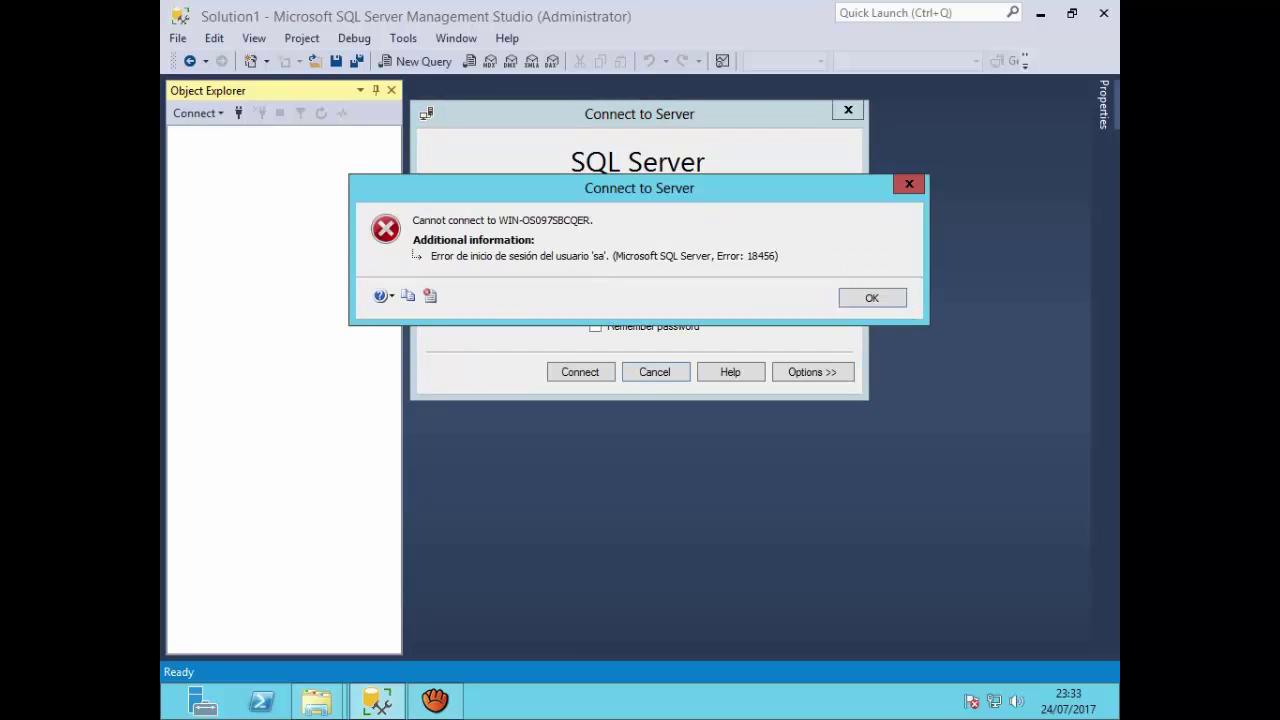
pyautogui.press('Return')
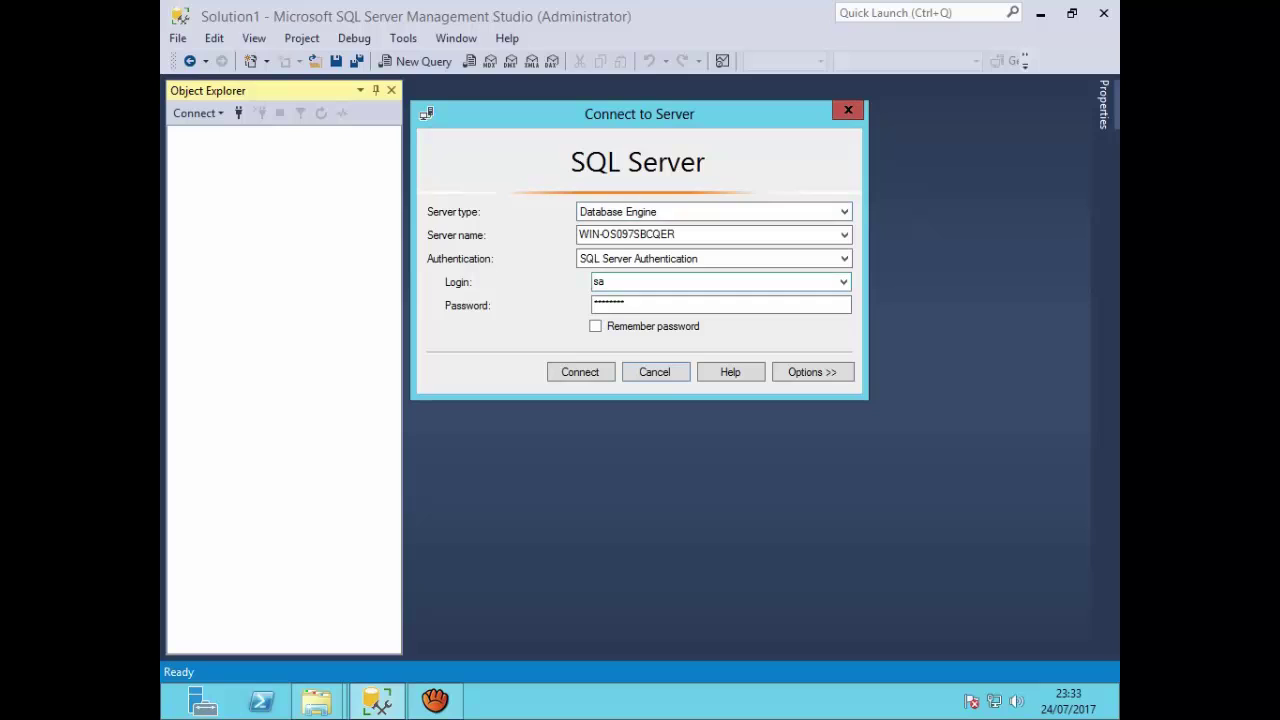
pyautogui.click(714, 259)
# Step: Reconnect with Windows Authentication and open the sa login's properties from Security > Logins
pyautogui.click(636, 277)
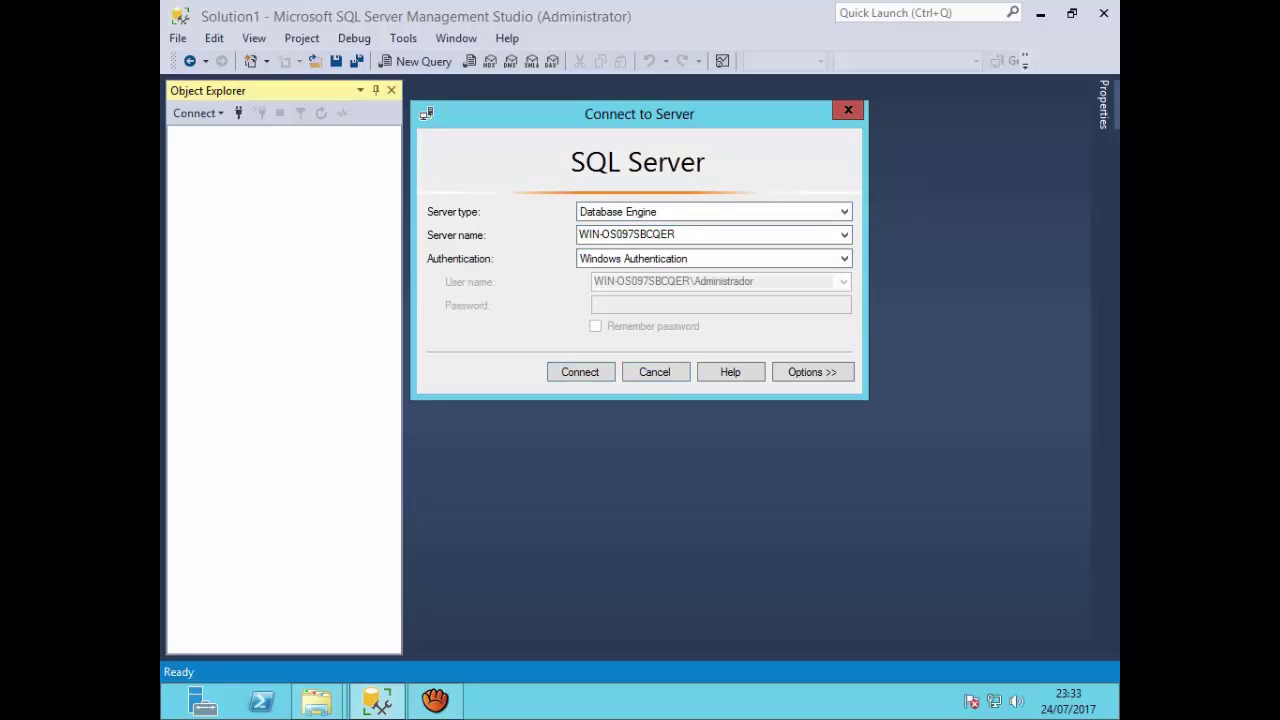
pyautogui.click(580, 372)
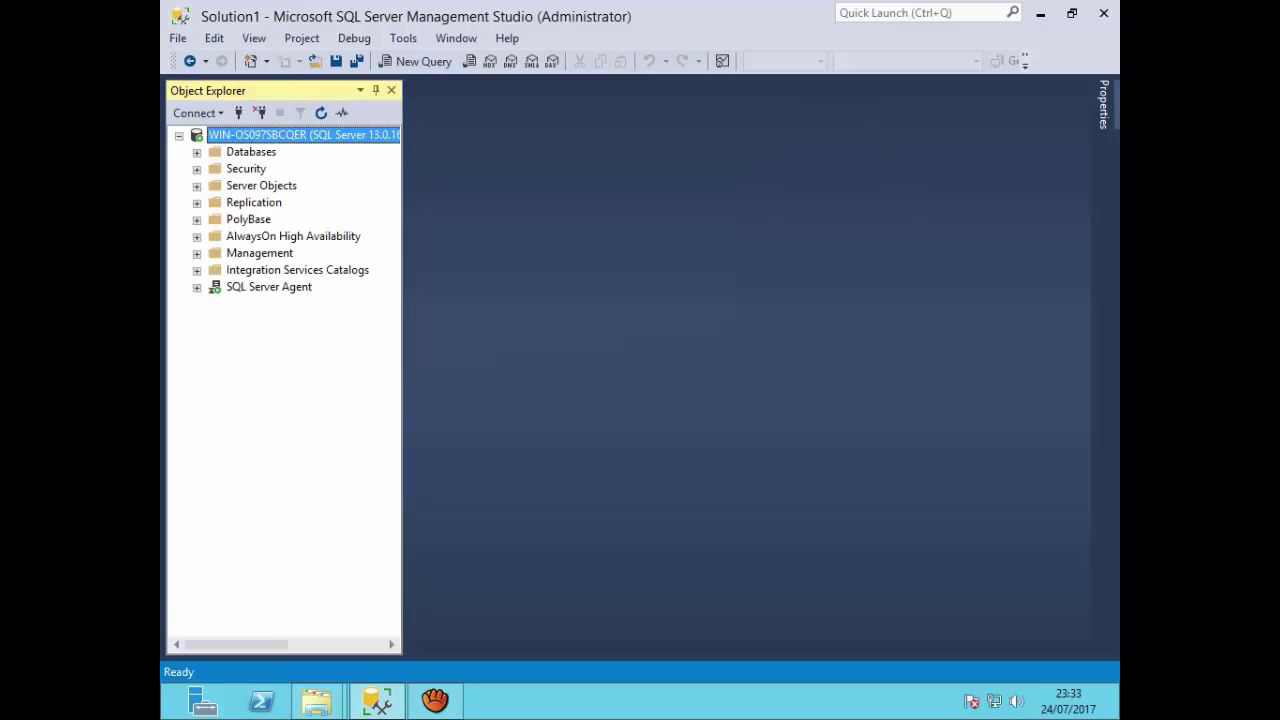
pyautogui.click(197, 169)
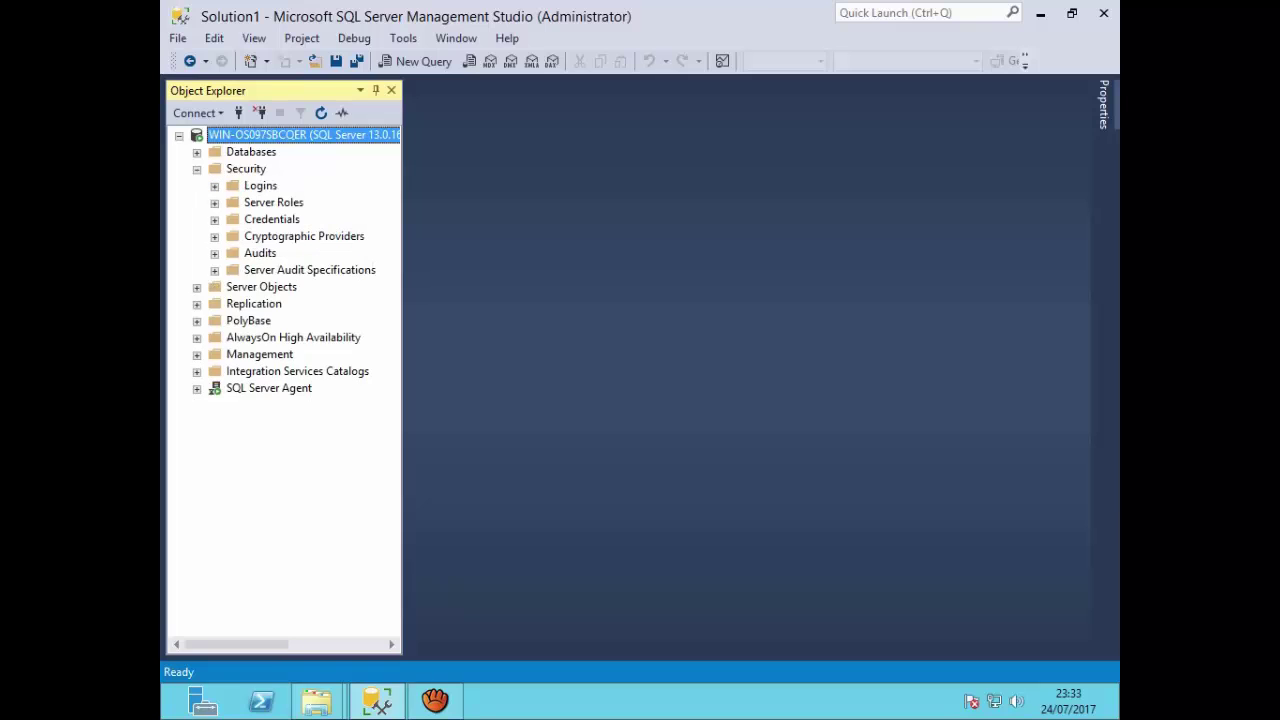
pyautogui.click(214, 186)
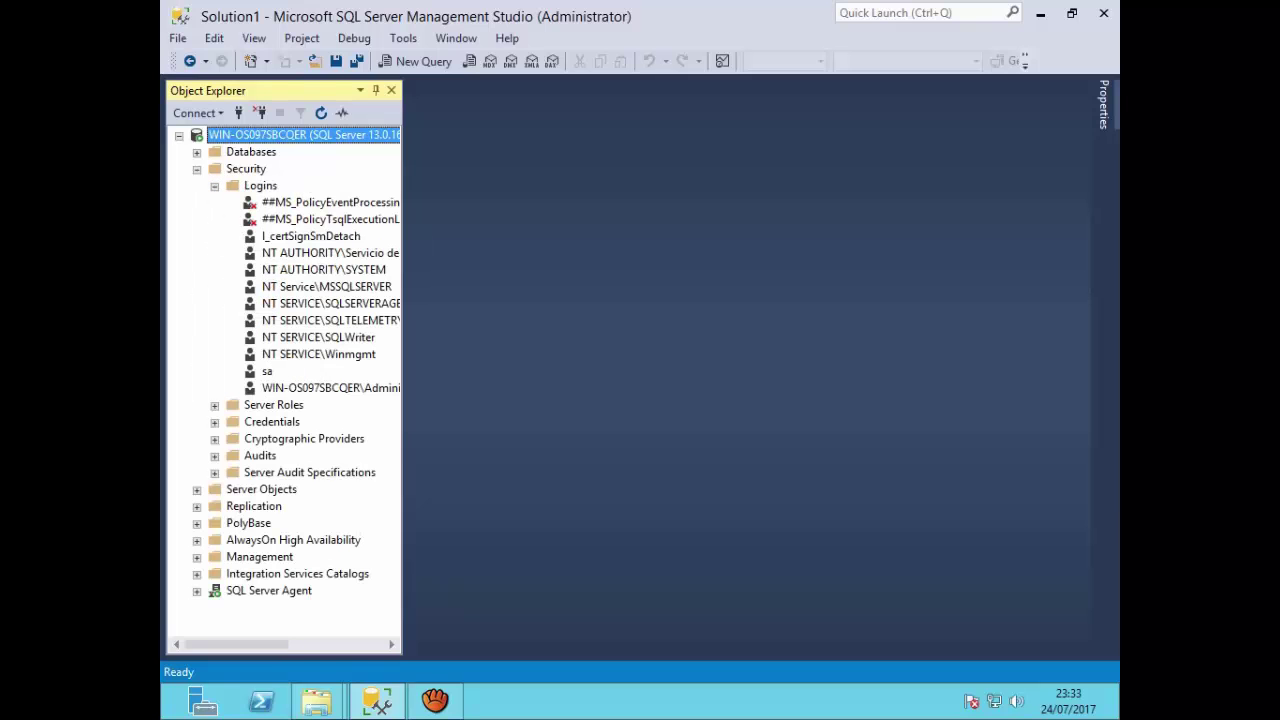
pyautogui.rightClick(268, 371)
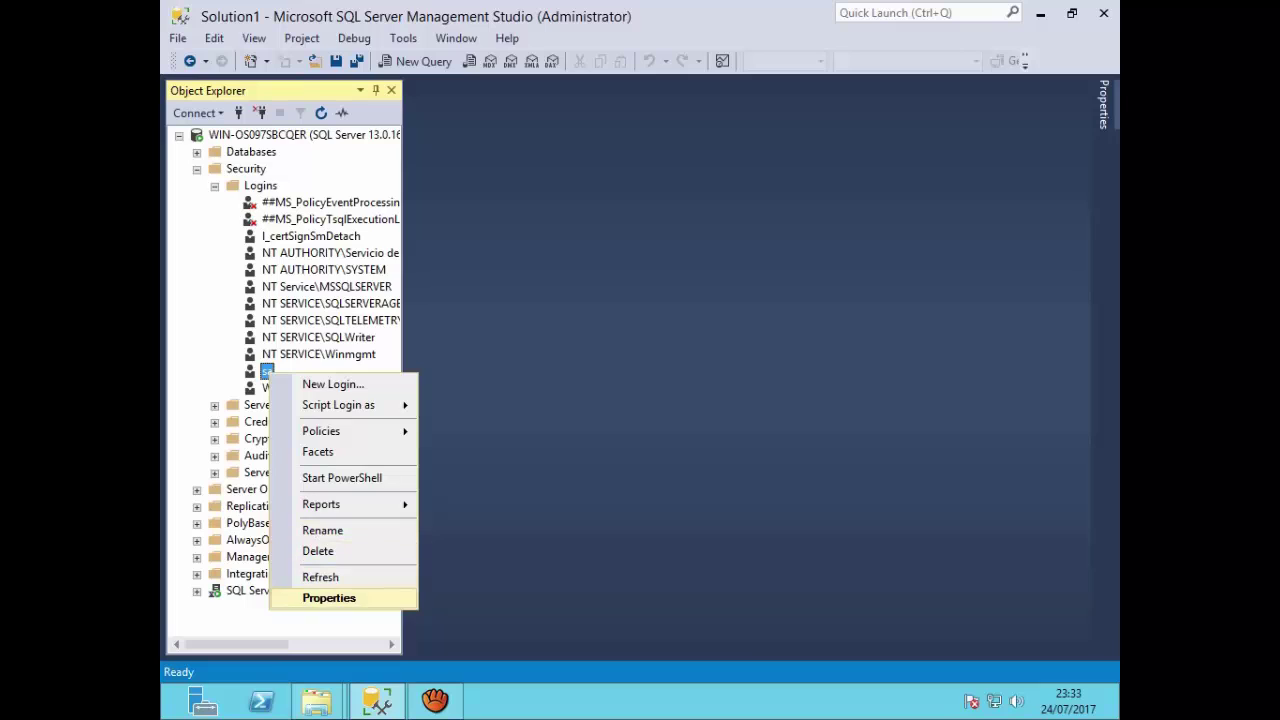
pyautogui.click(329, 598)
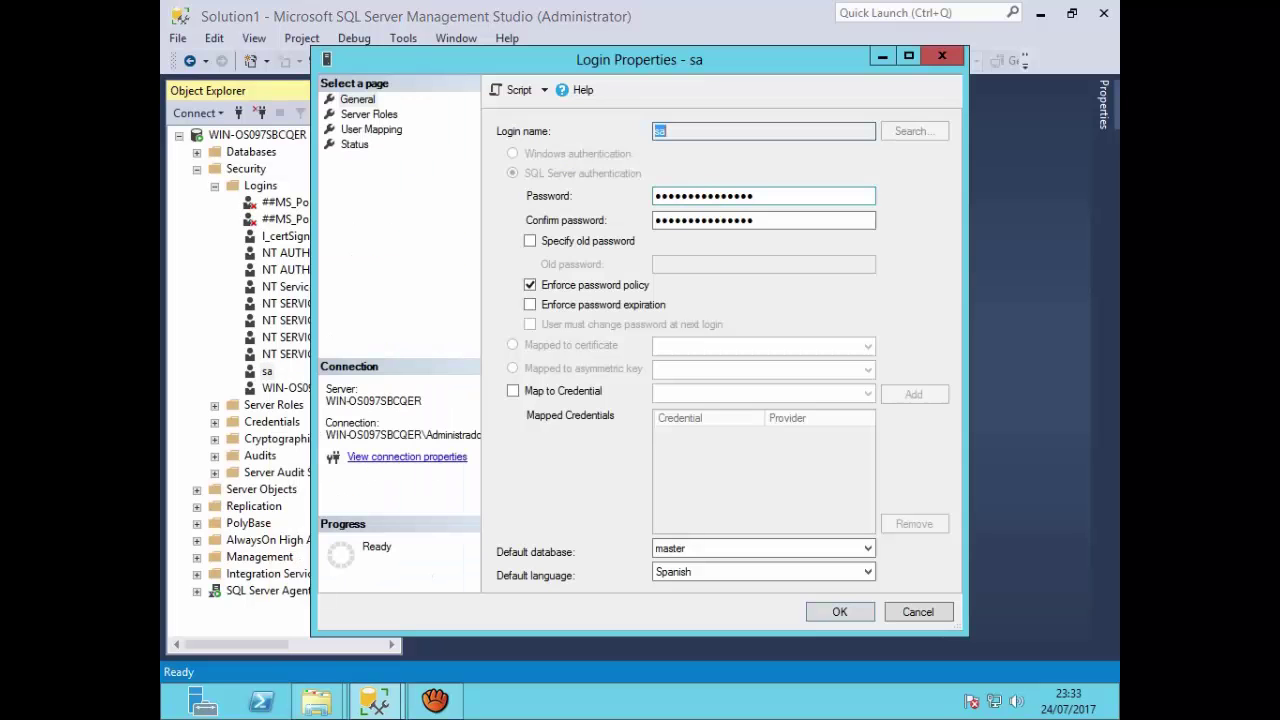
# Step: Enter a new sa password in Password and Confirm password, review Server Roles and Status, and save
pyautogui.press('Tab')
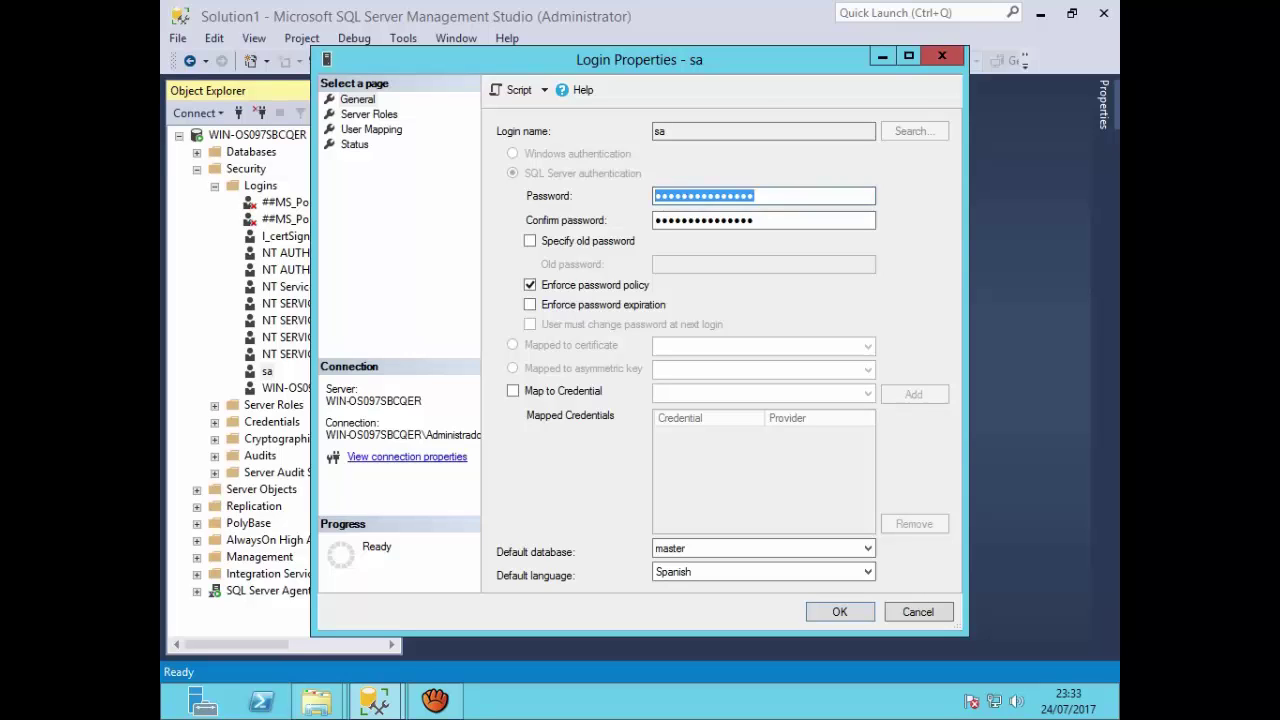
pyautogui.write('a')
pyautogui.press('BackSpace')
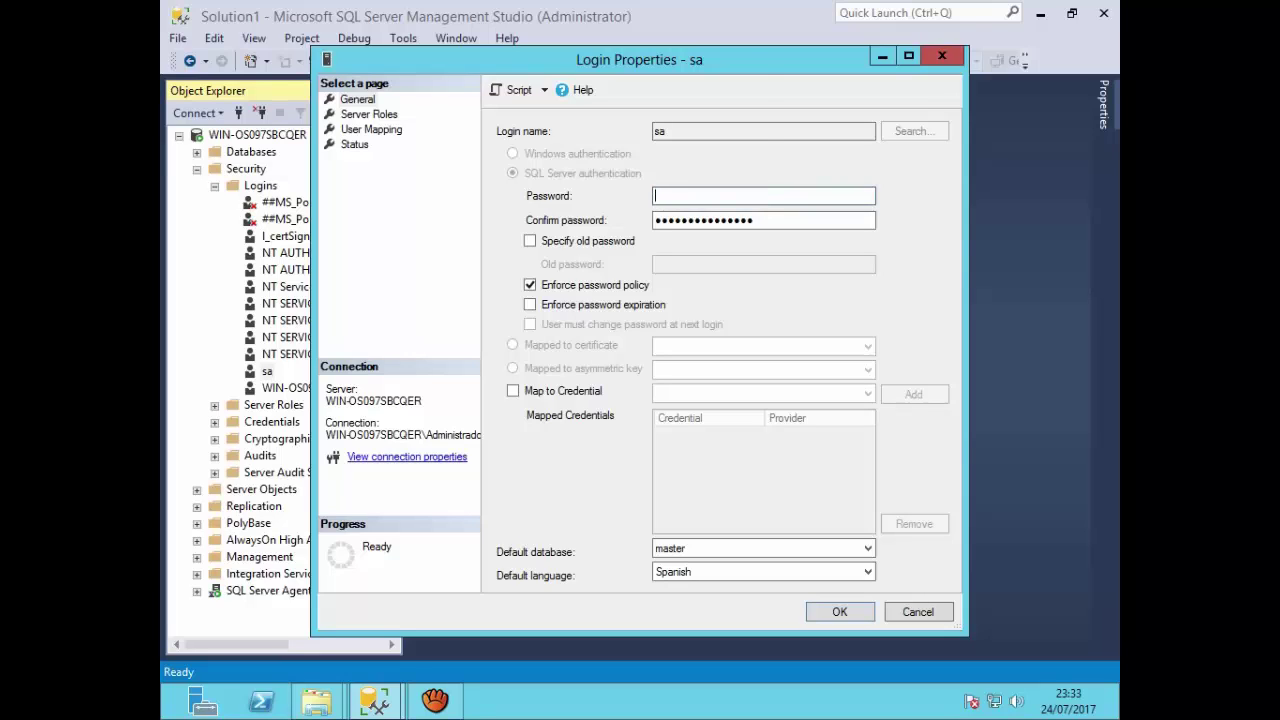
pyautogui.write('abcdefgh')
pyautogui.press('Tab')
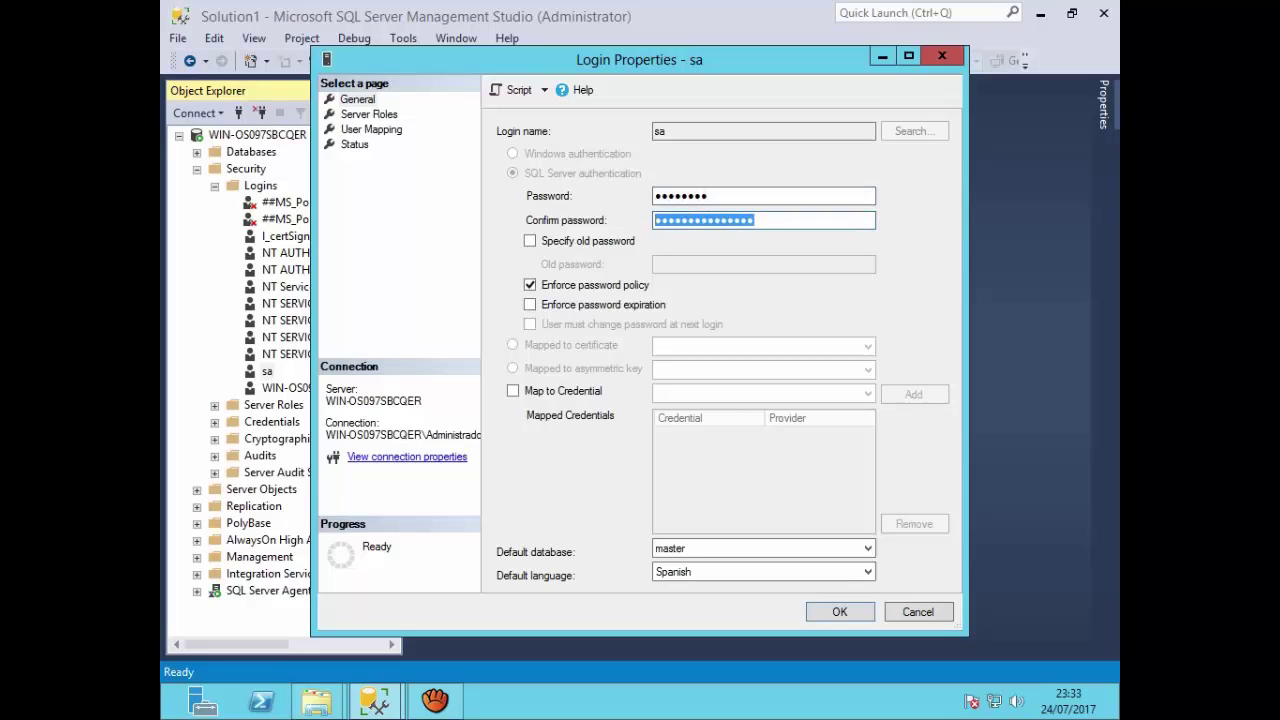
pyautogui.write('abcdefg')
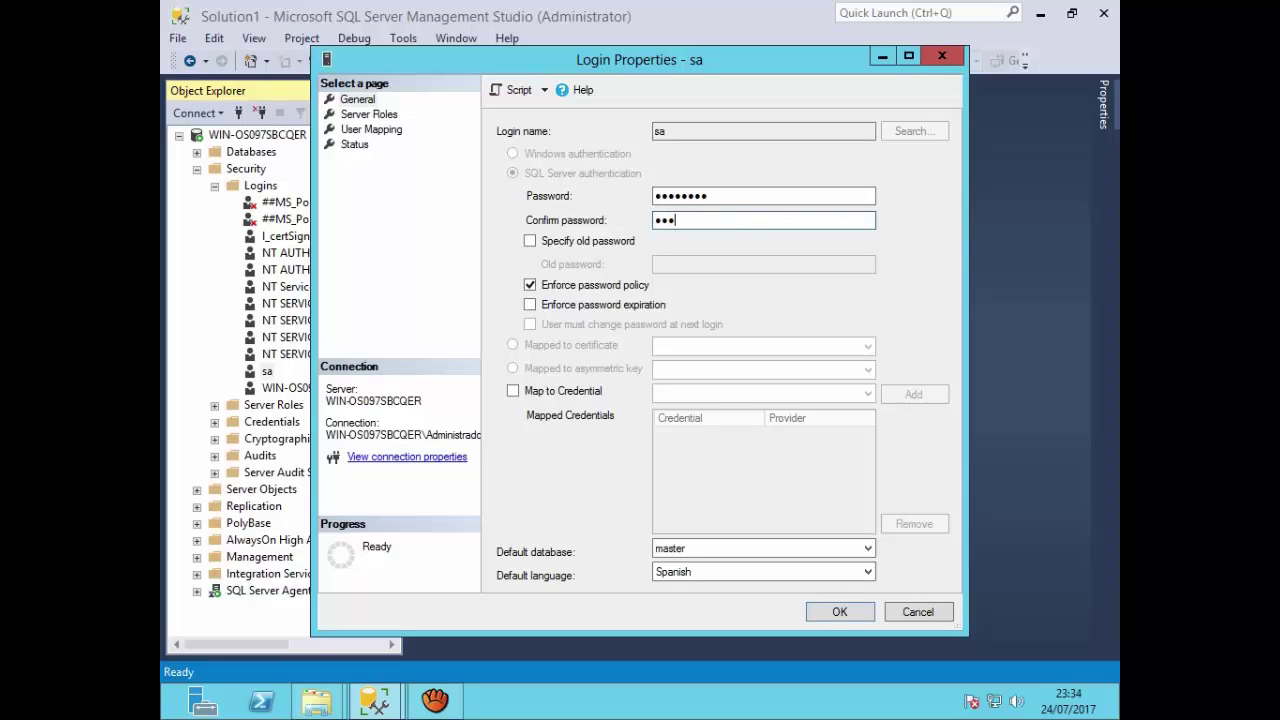
pyautogui.write('h')
pyautogui.click(369, 114)
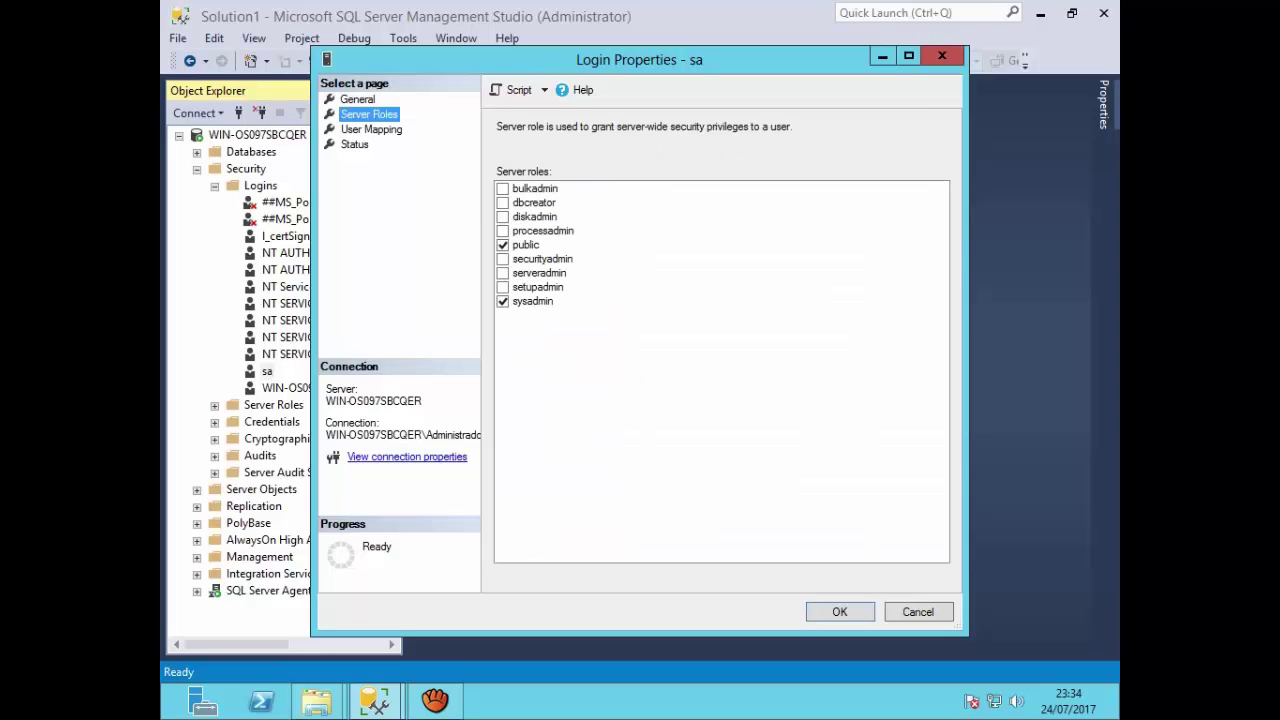
pyautogui.click(371, 129)
pyautogui.click(355, 144)
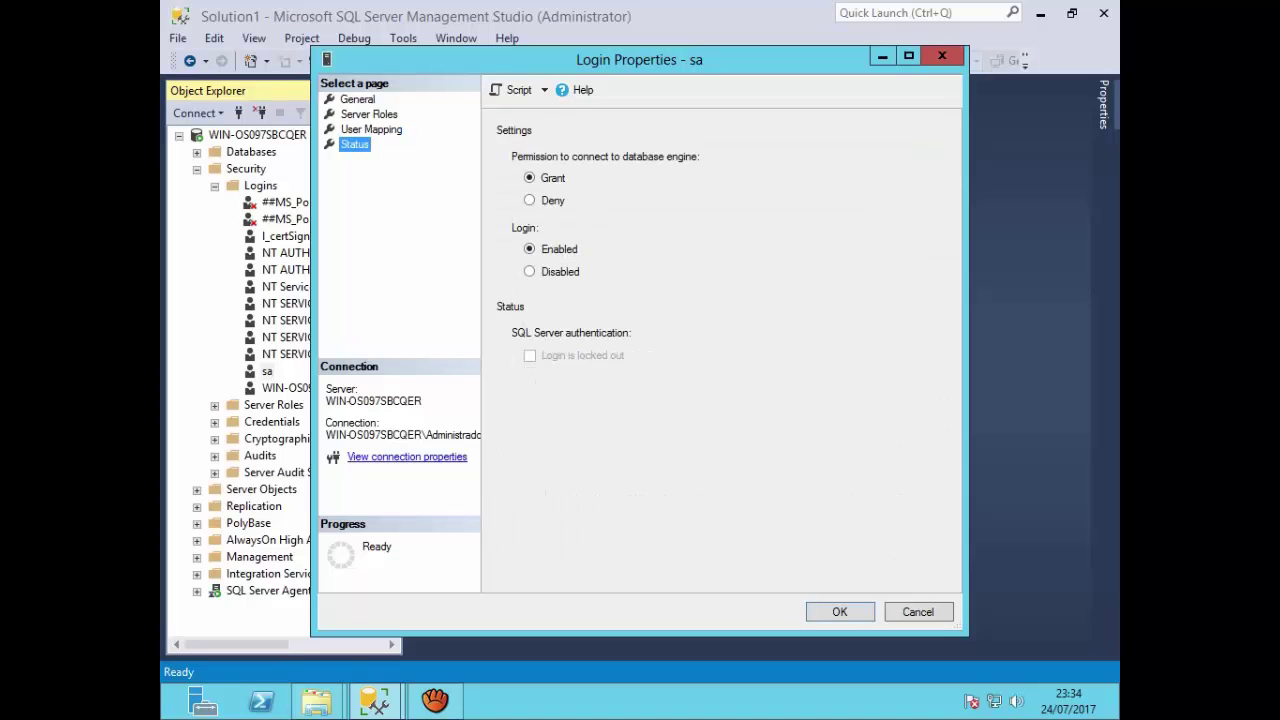
pyautogui.press('Return')
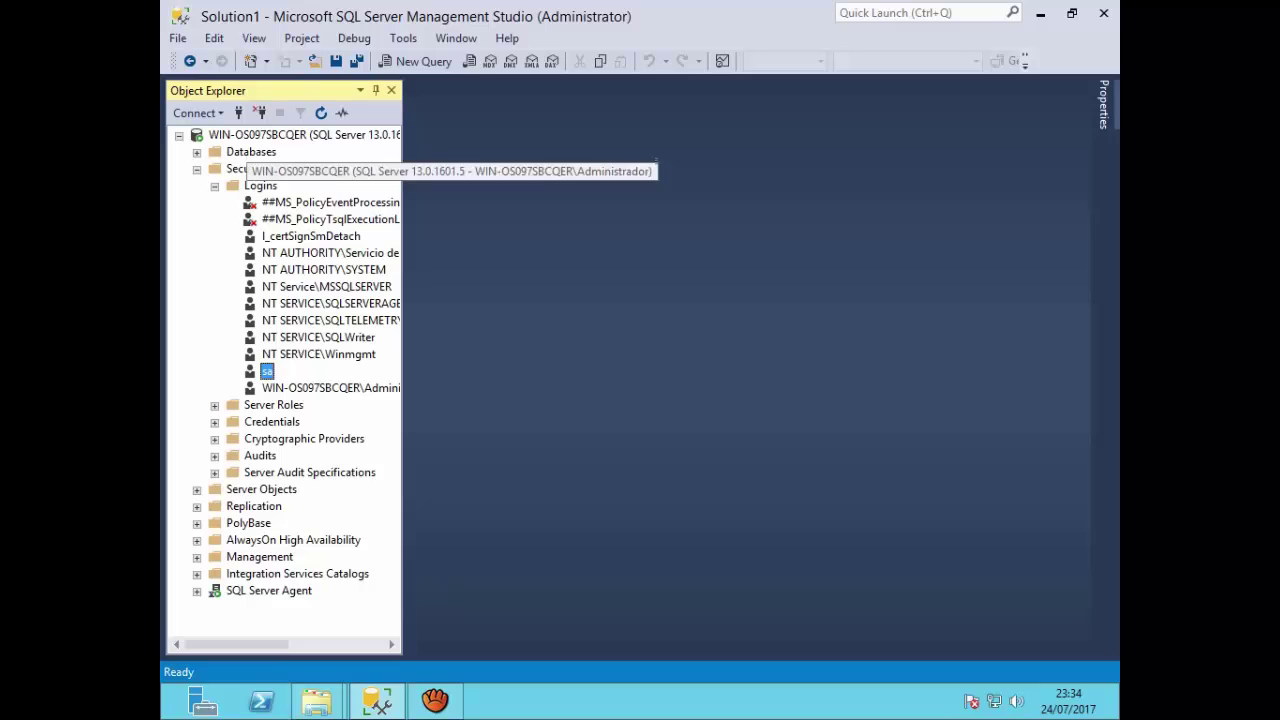
pyautogui.click(260, 112)
pyautogui.click(238, 112)
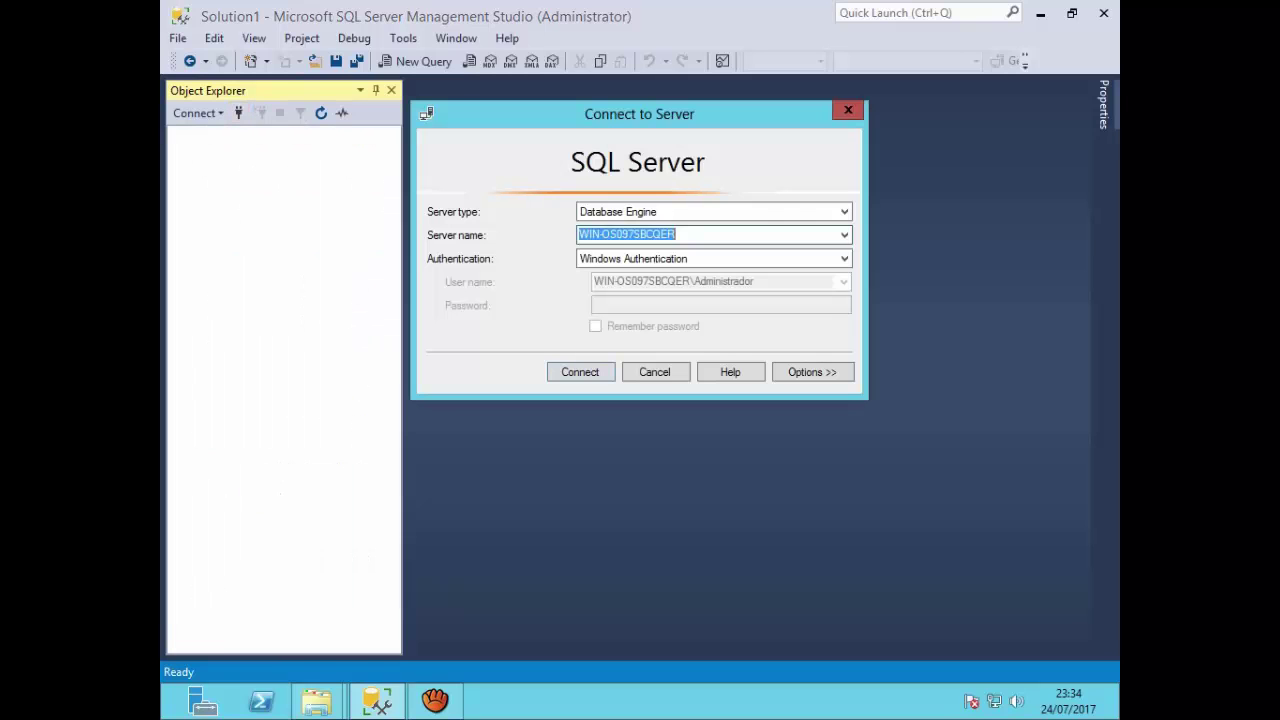
pyautogui.click(700, 259)
pyautogui.click(640, 286)
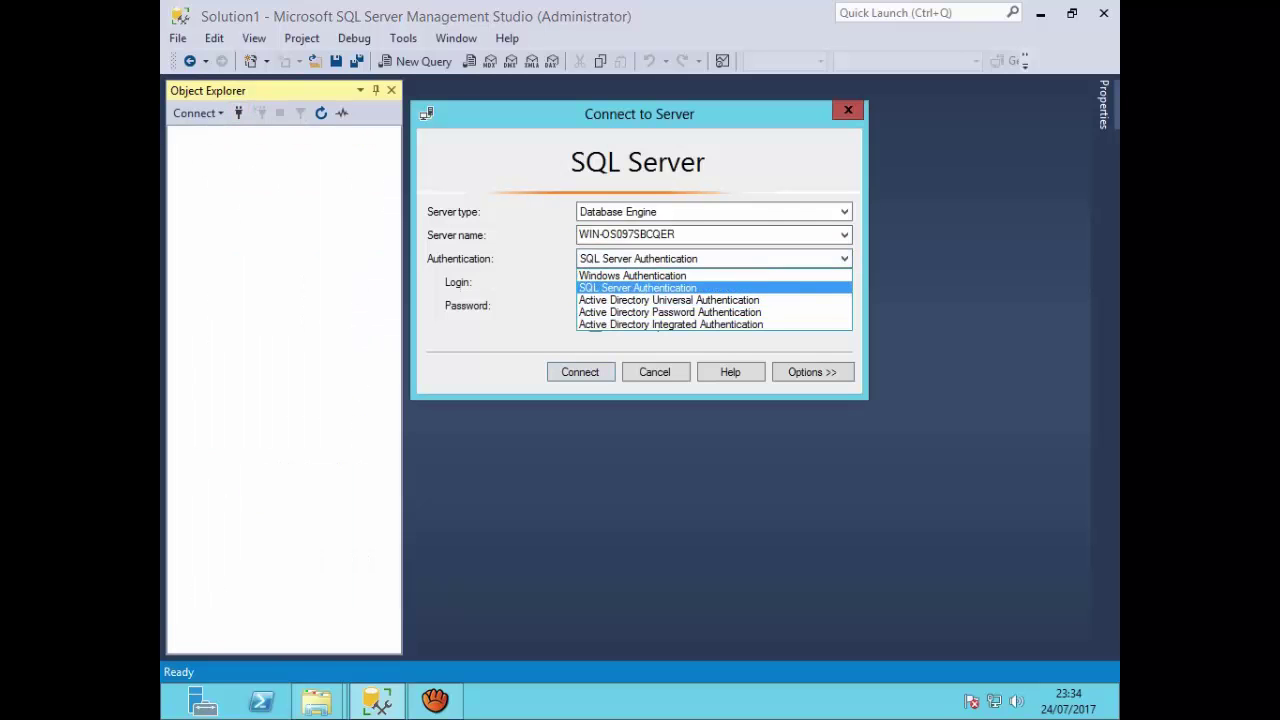
pyautogui.click(680, 282)
pyautogui.write('sa')
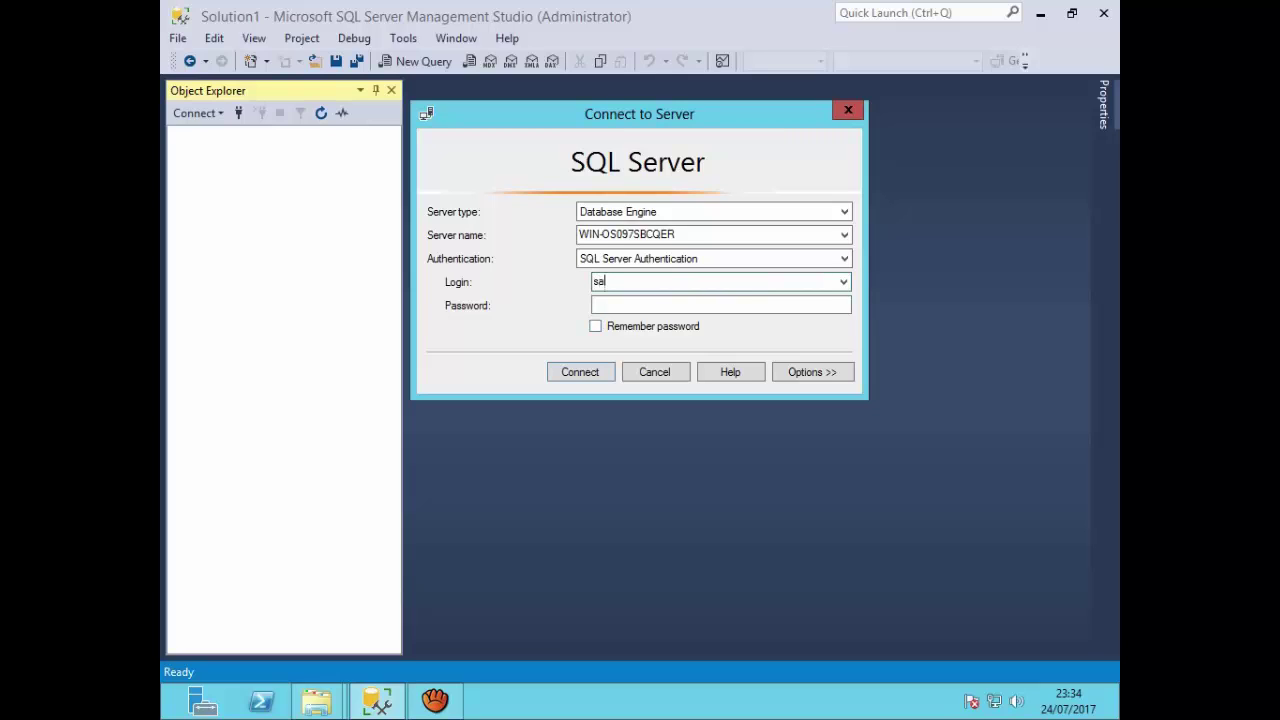
pyautogui.click(680, 305)
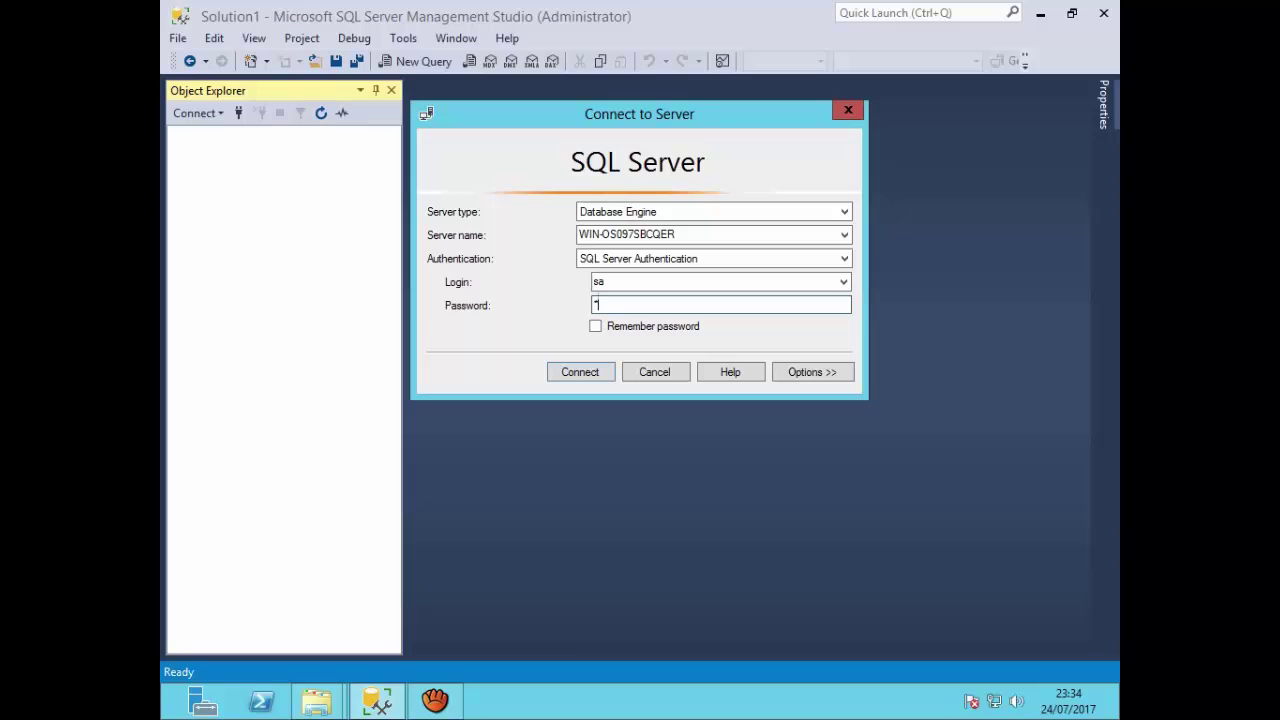
pyautogui.write('********')
pyautogui.press('Return')
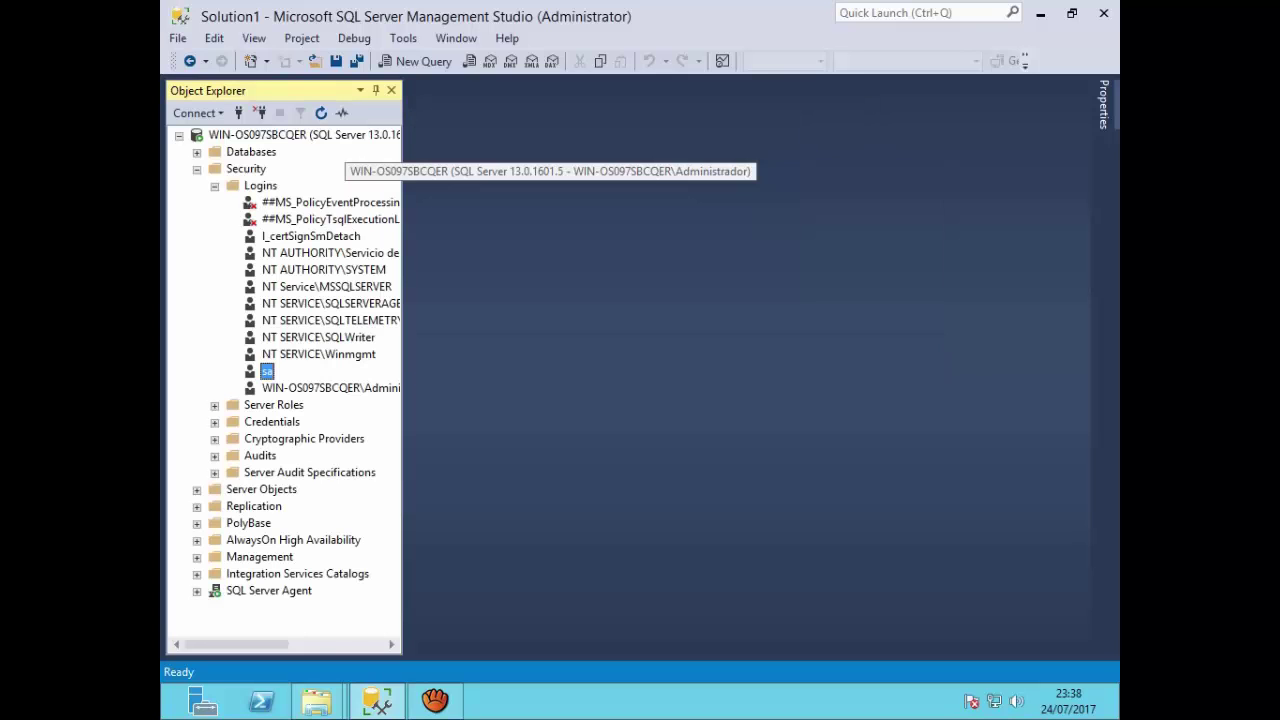
# Step: Restart MSSQLSERVER from the server node, confirming the restart and stopping dependent services
pyautogui.rightClick(265, 135)
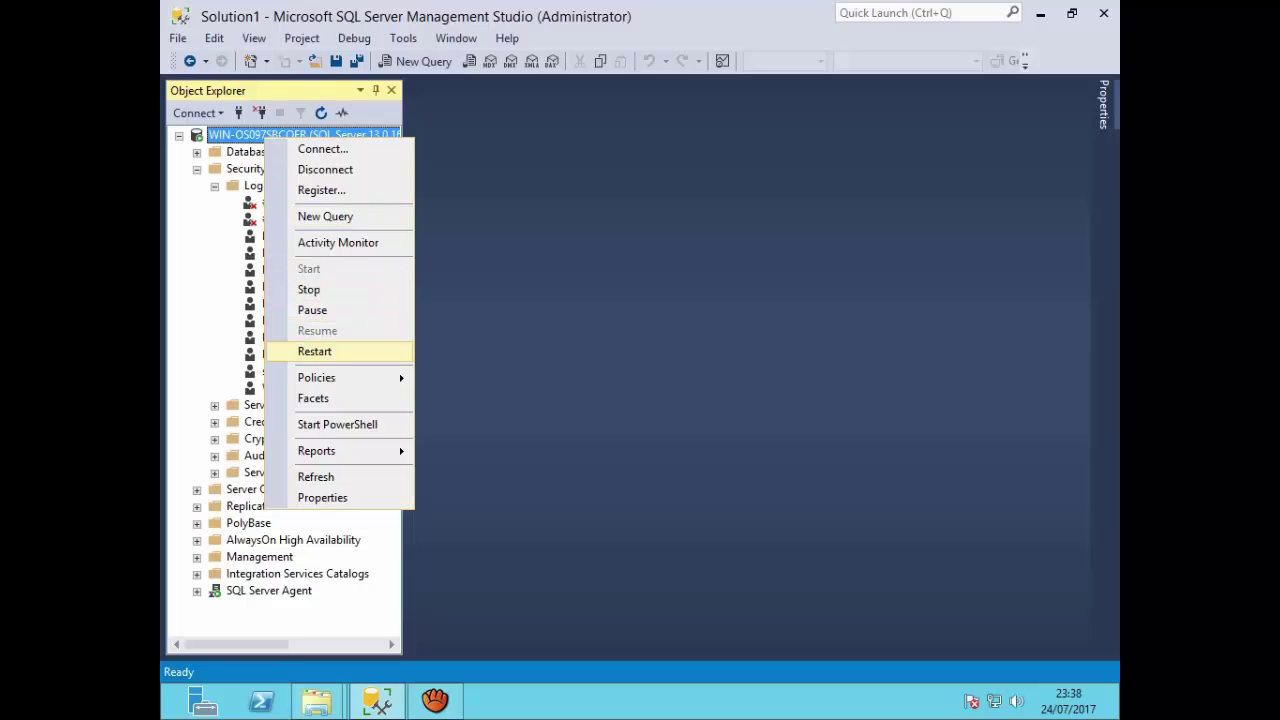
pyautogui.click(314, 351)
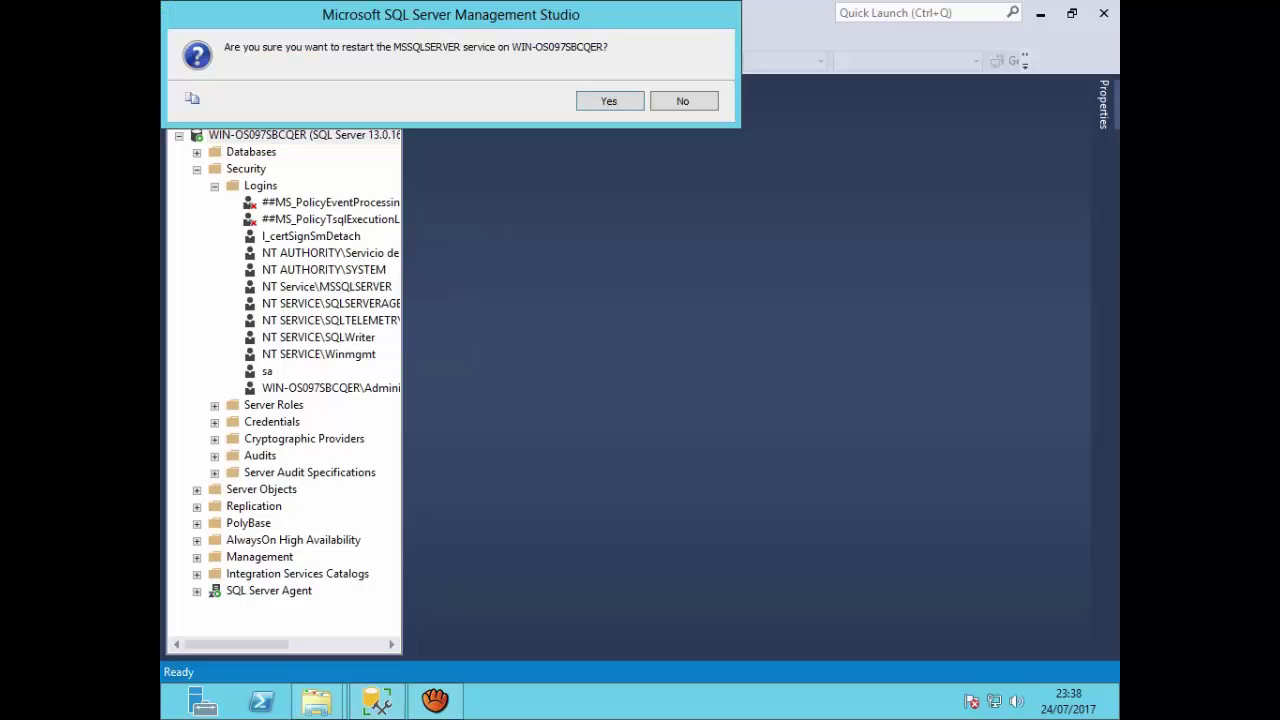
pyautogui.press('Return')
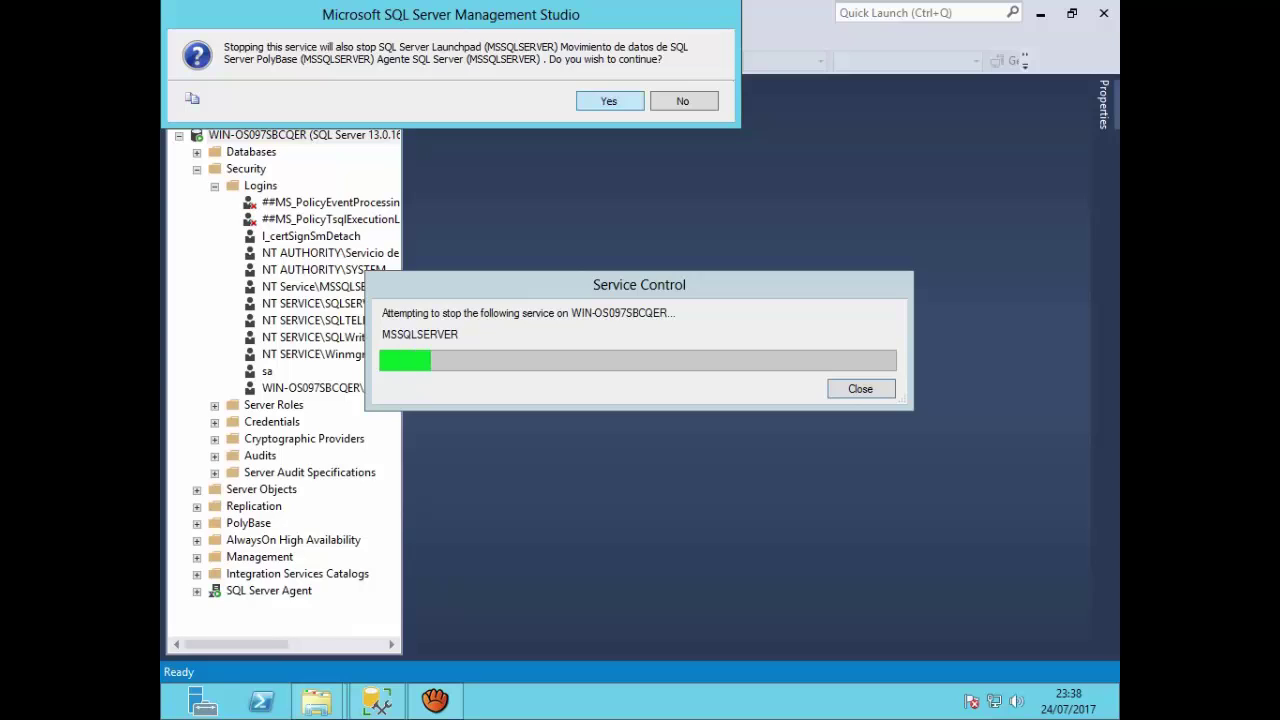
pyautogui.press('Return')
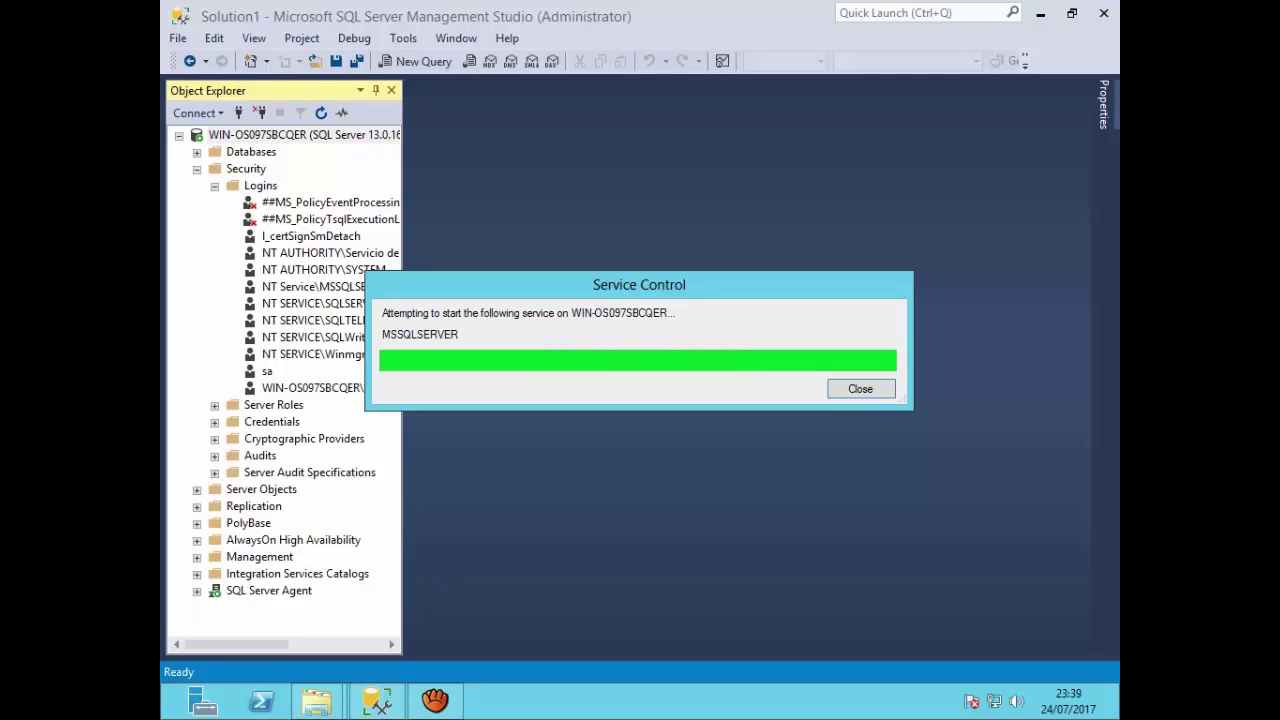
pyautogui.moveTo(435, 700)
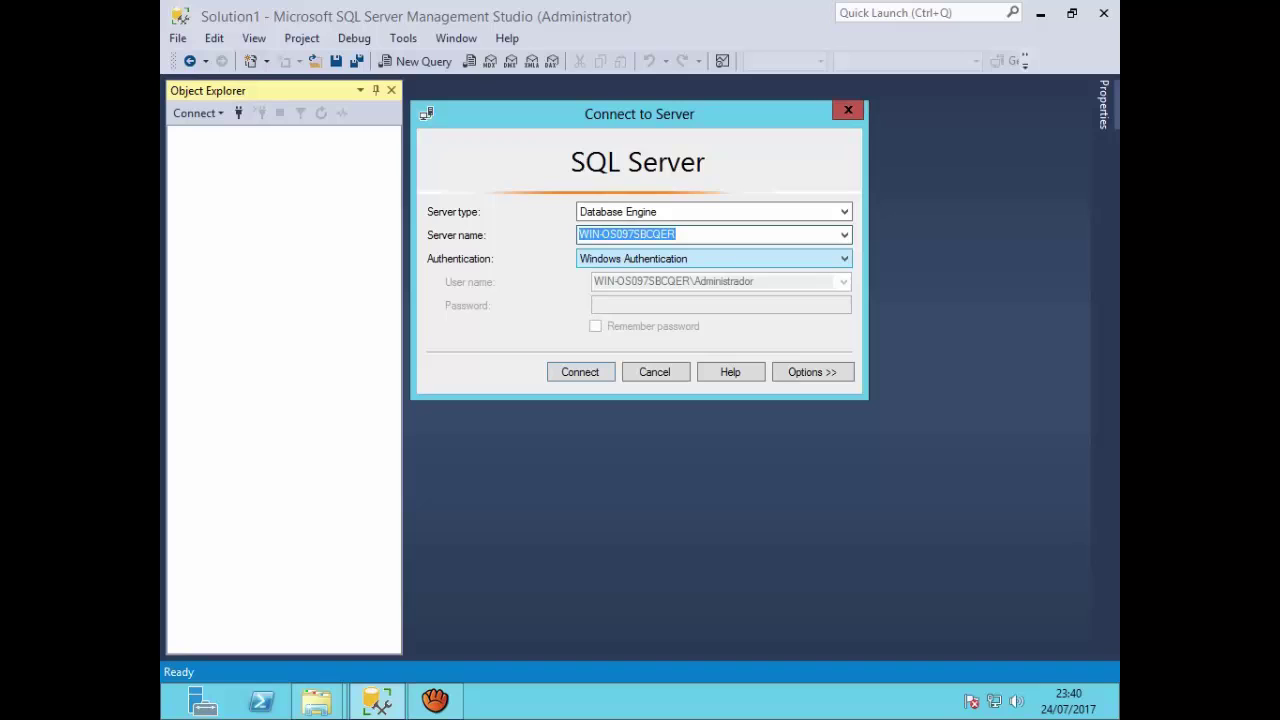
# Step: Switch the connection to SQL Server Authentication and enter the password for the sa login
pyautogui.click(714, 258)
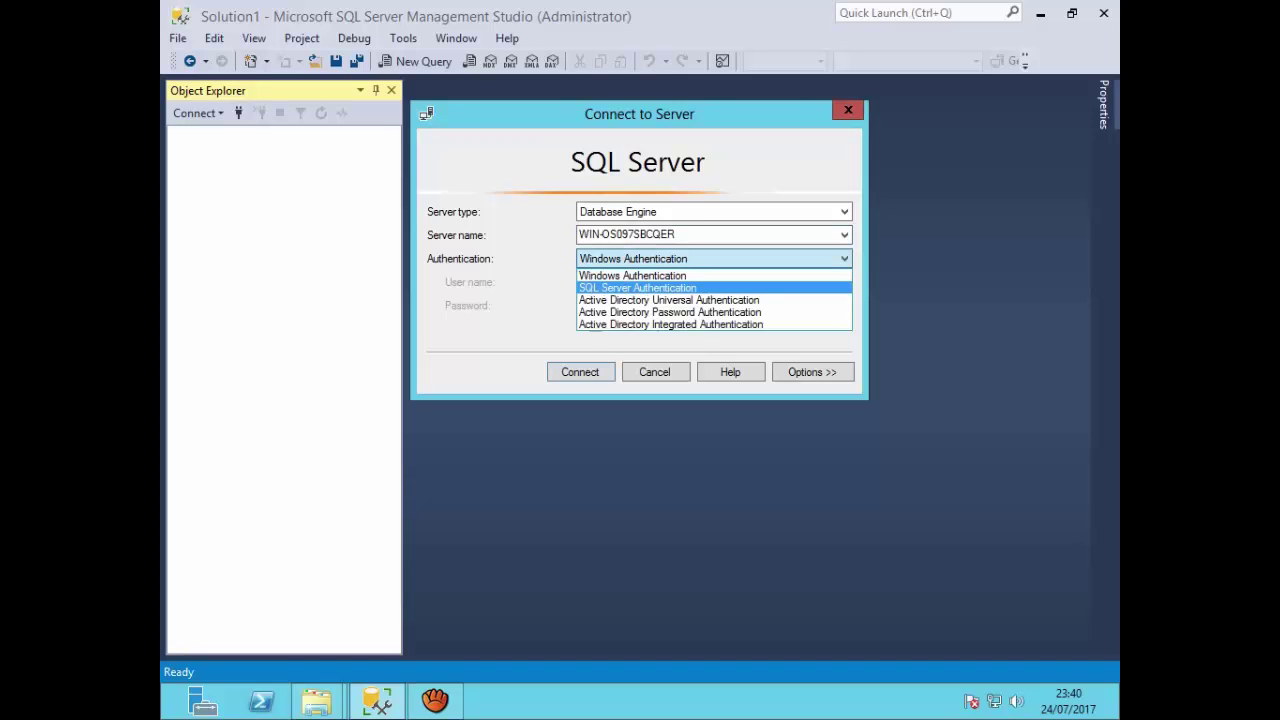
pyautogui.click(638, 288)
pyautogui.press('Tab')
pyautogui.press('Tab')
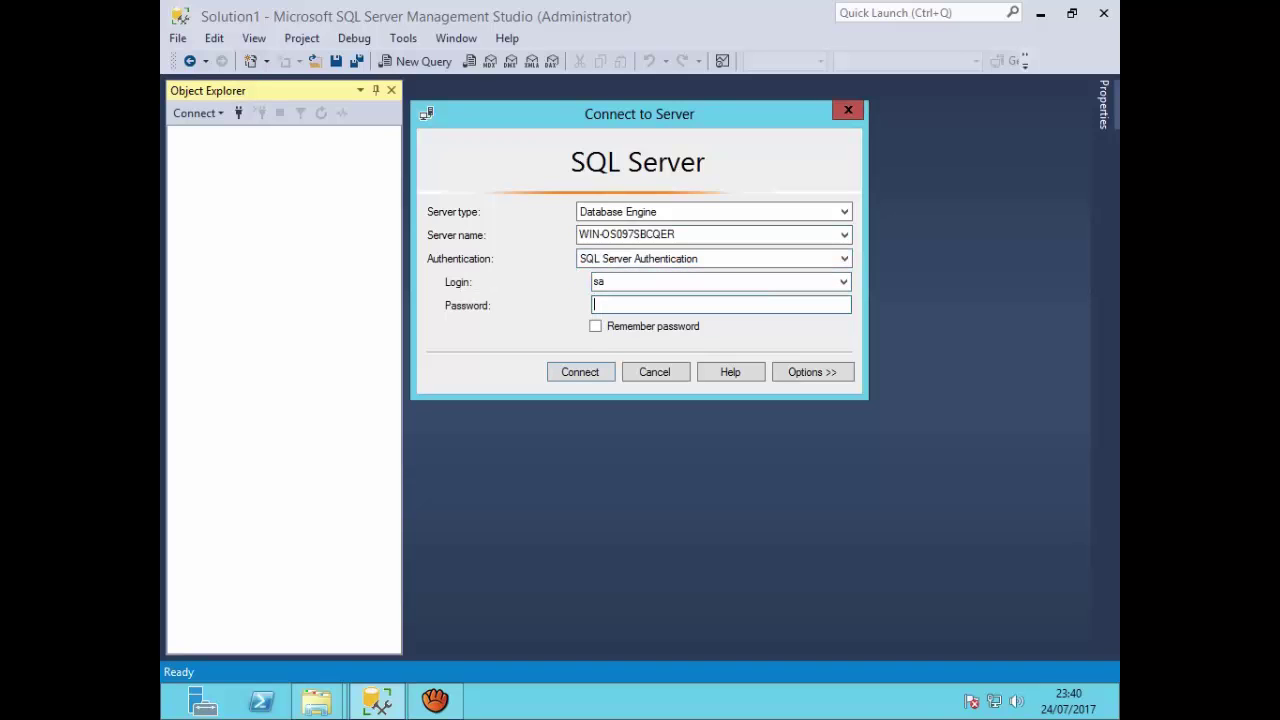
pyautogui.write('*********')
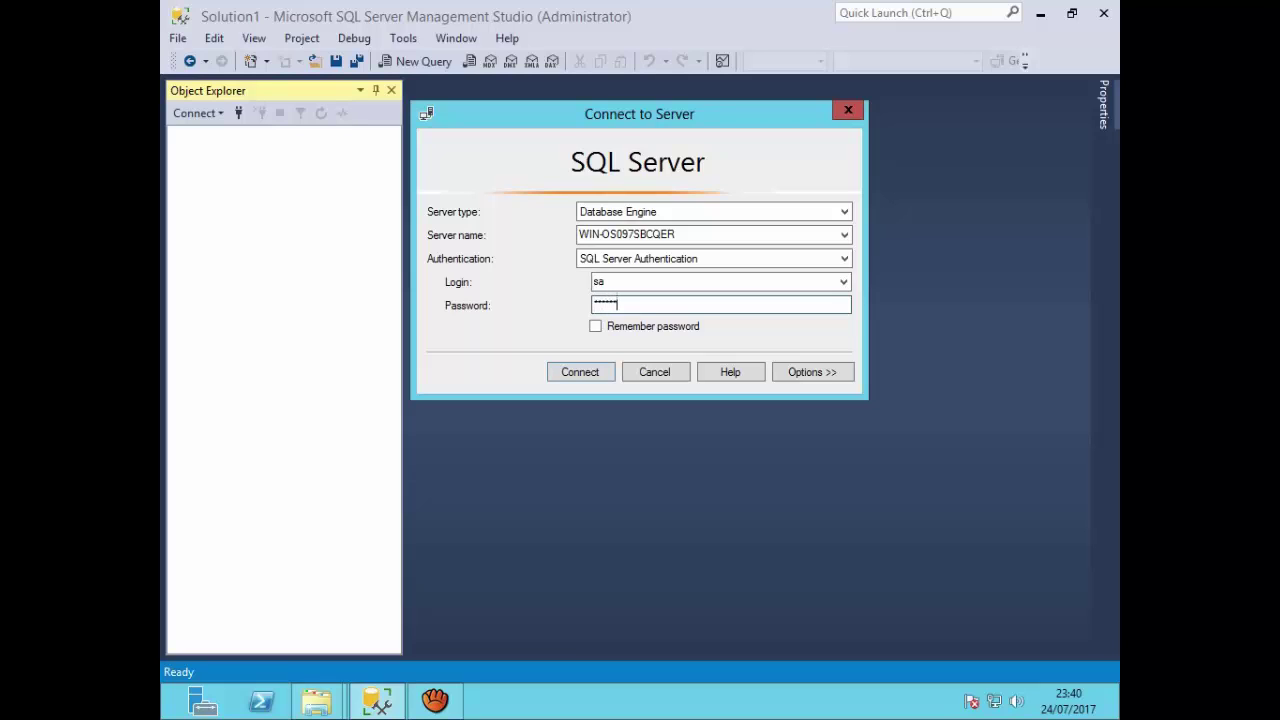